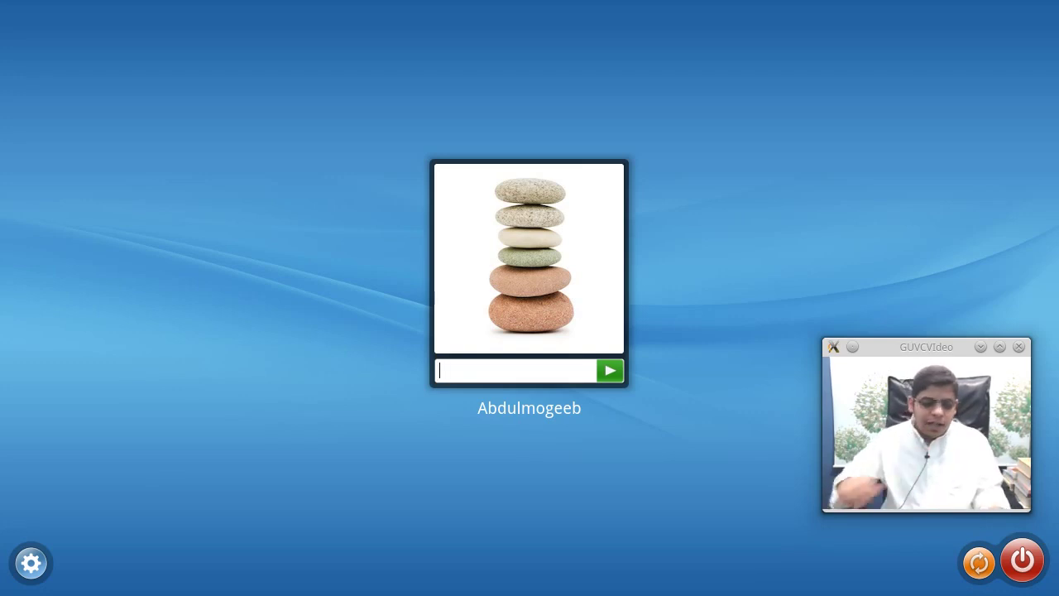
- Log in to the KDE session with the account password
{"action": "type", "text": "•••"}
{"action": "key", "text": "Return"}
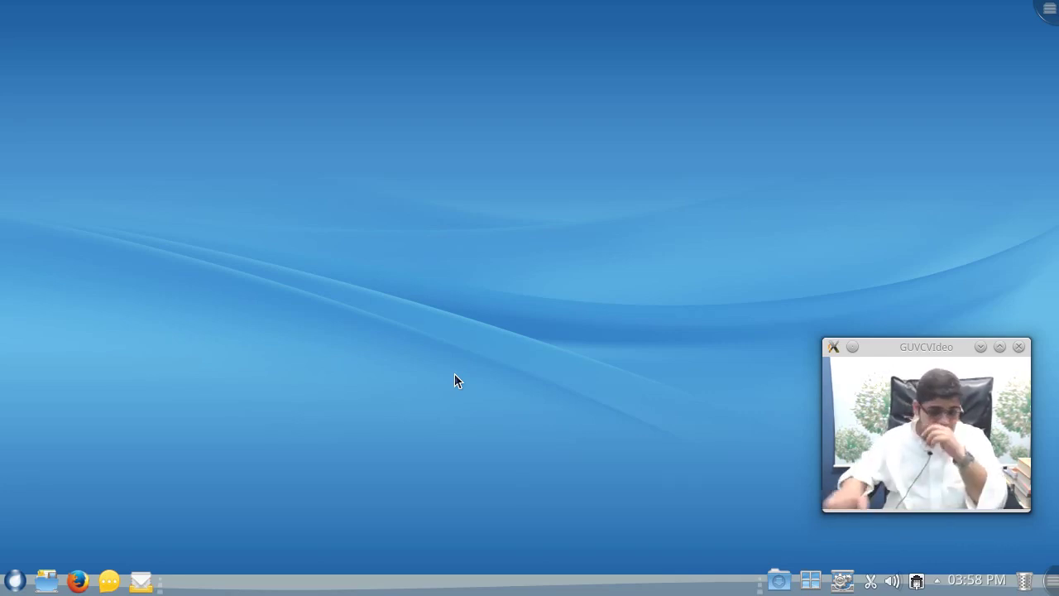
{"action": "right_click", "coordinate": [302, 108]}
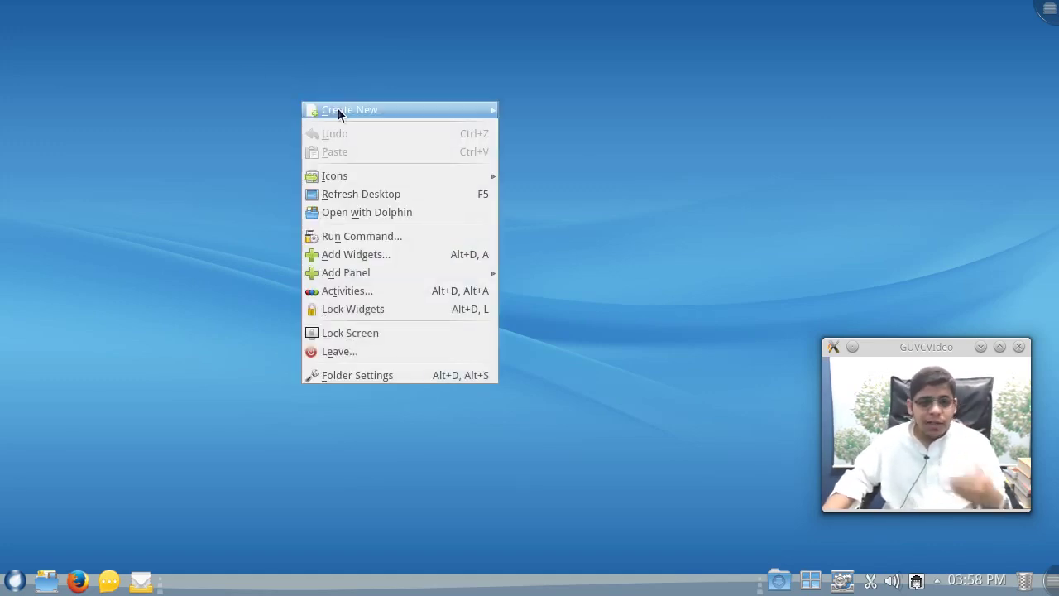
{"action": "left_click", "coordinate": [356, 195]}
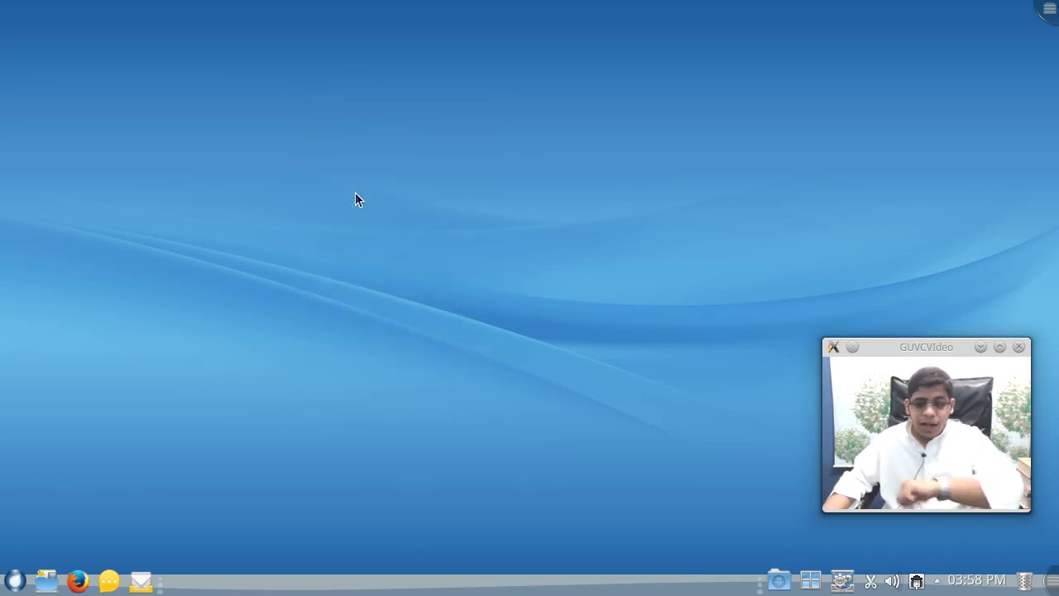
{"action": "right_click", "coordinate": [355, 193]}
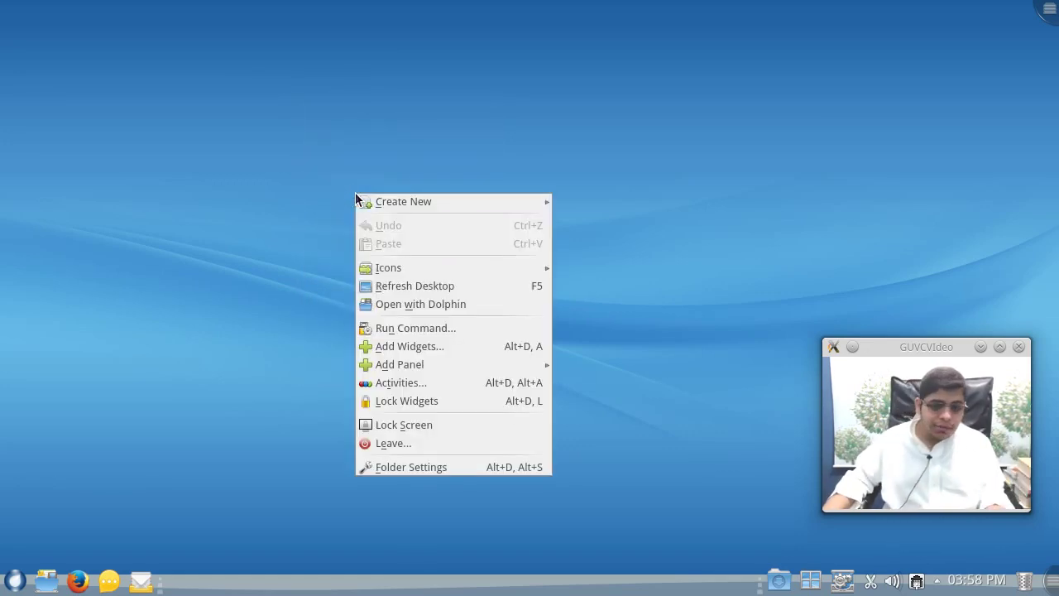
{"action": "left_click", "coordinate": [506, 311]}
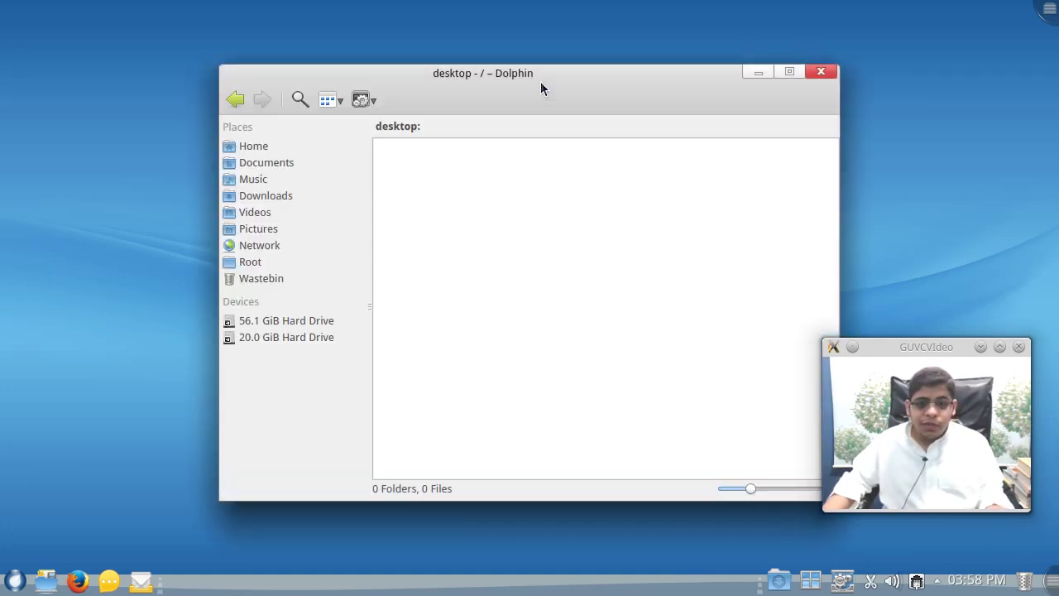
{"action": "left_click_drag", "start_coordinate": [539, 72], "coordinate": [377, 60]}
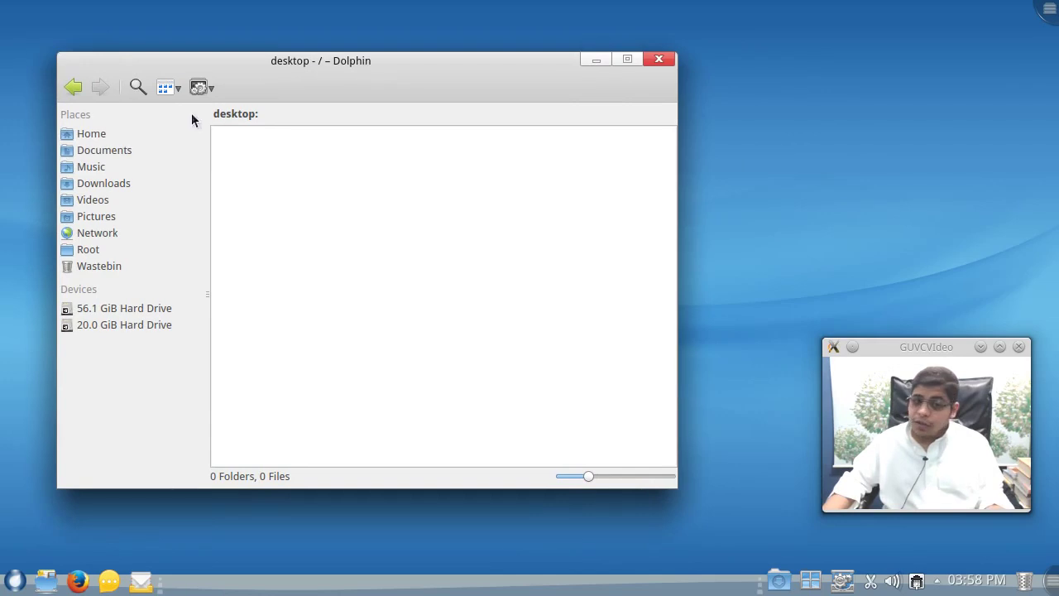
{"action": "left_click", "coordinate": [135, 148]}
{"action": "left_click", "coordinate": [135, 135]}
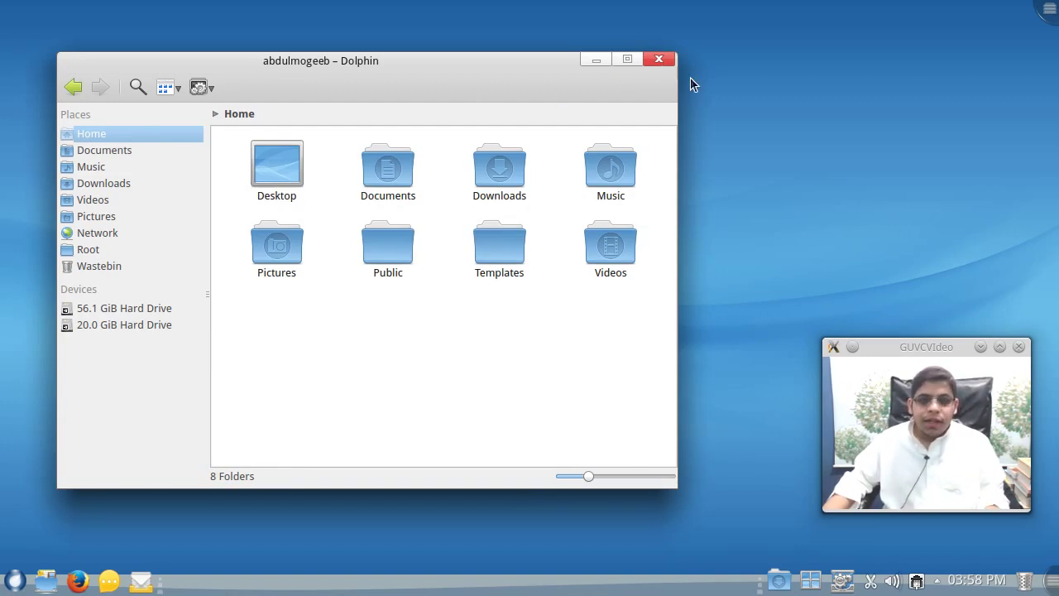
{"action": "left_click", "coordinate": [655, 63]}
{"action": "right_click", "coordinate": [321, 127]}
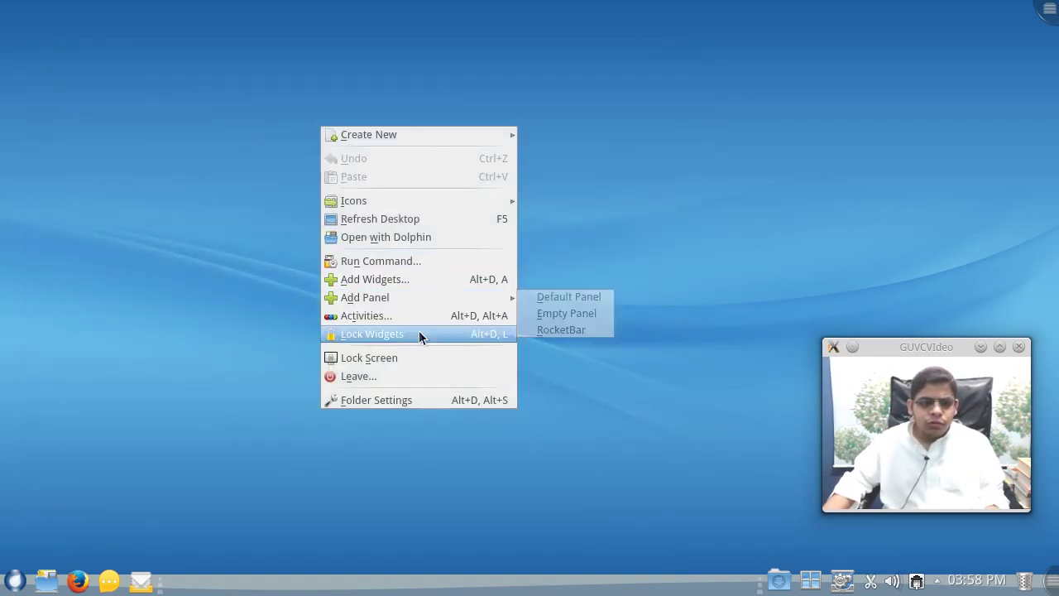
{"action": "left_click", "coordinate": [435, 403]}
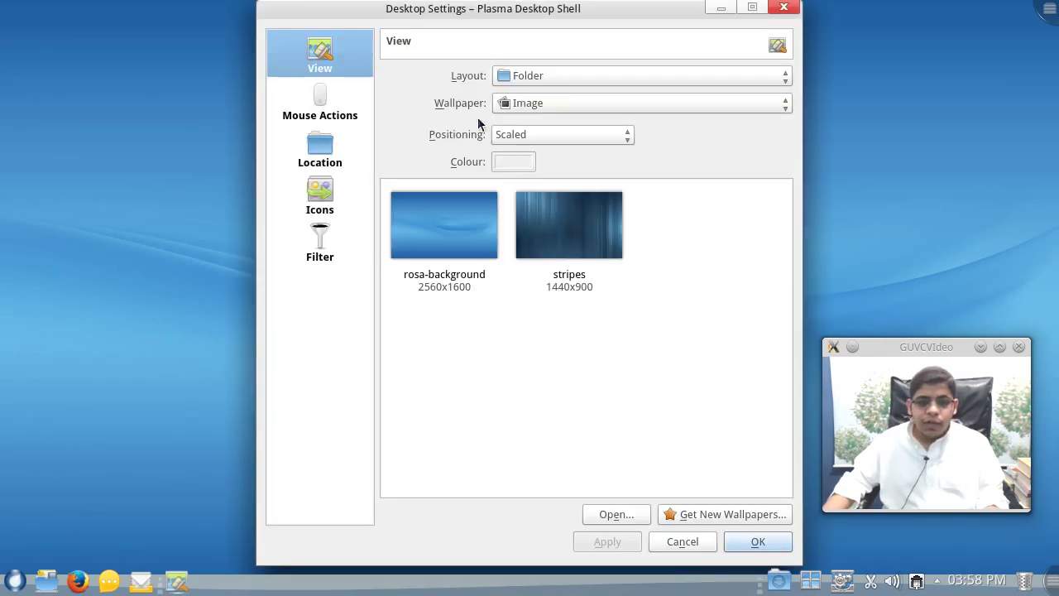
{"action": "left_click", "coordinate": [444, 230]}
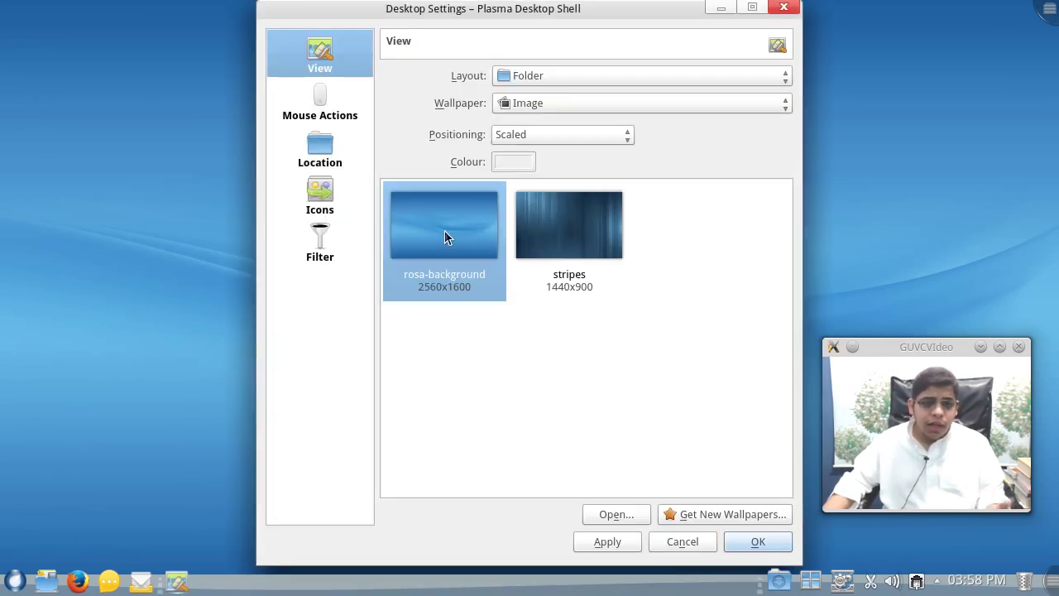
{"action": "left_click", "coordinate": [323, 199]}
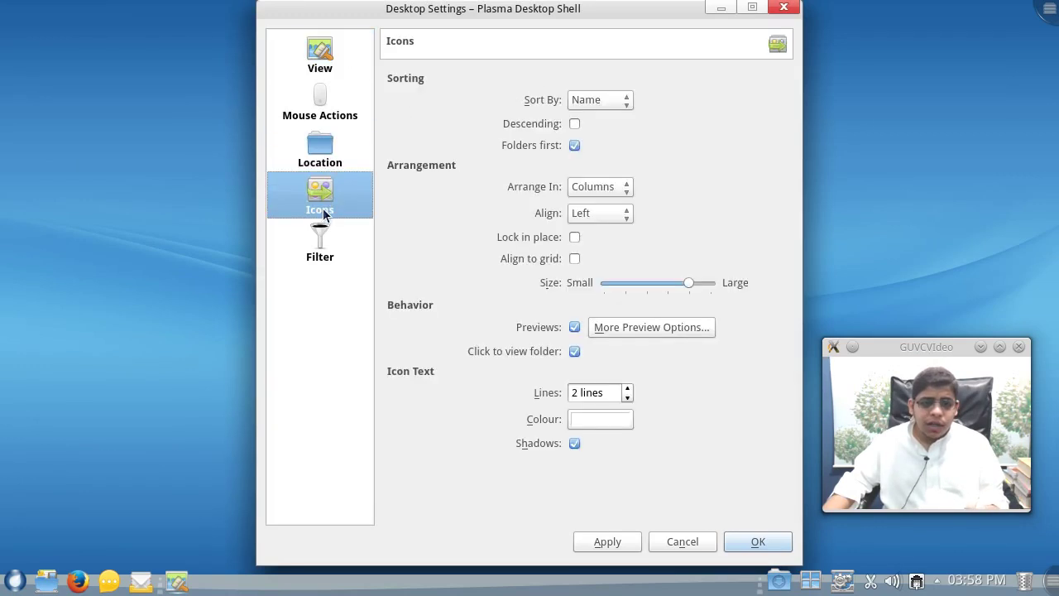
{"action": "left_click", "coordinate": [325, 232]}
{"action": "left_click", "coordinate": [320, 96]}
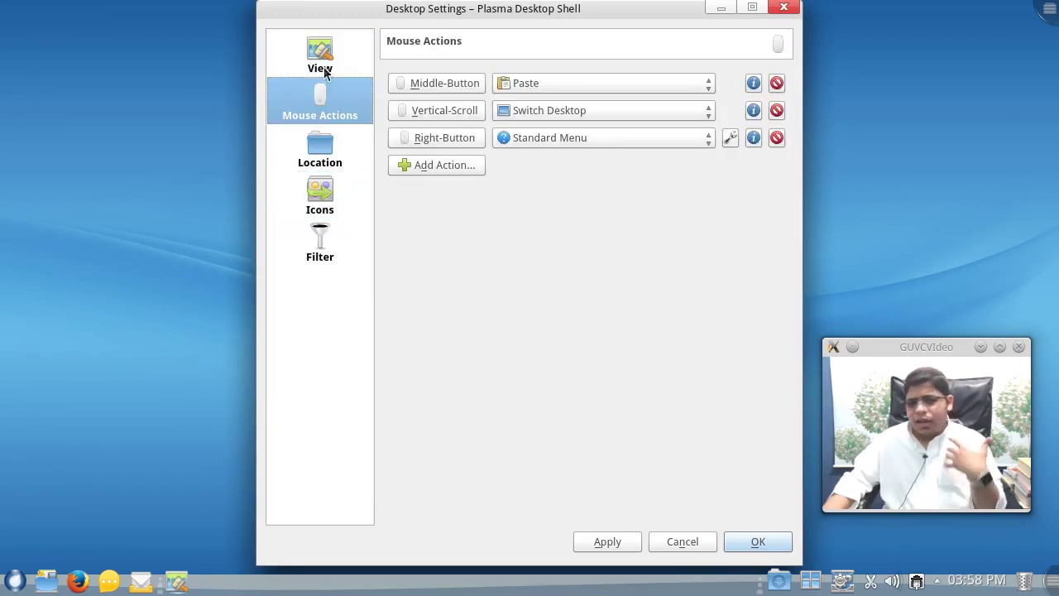
{"action": "left_click", "coordinate": [326, 73]}
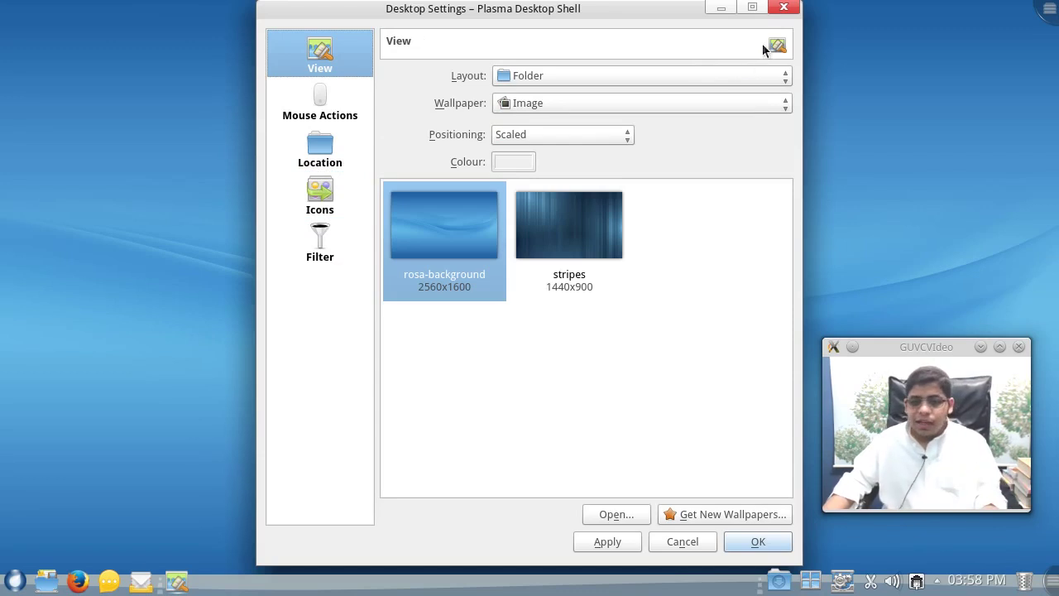
{"action": "left_click", "coordinate": [784, 9]}
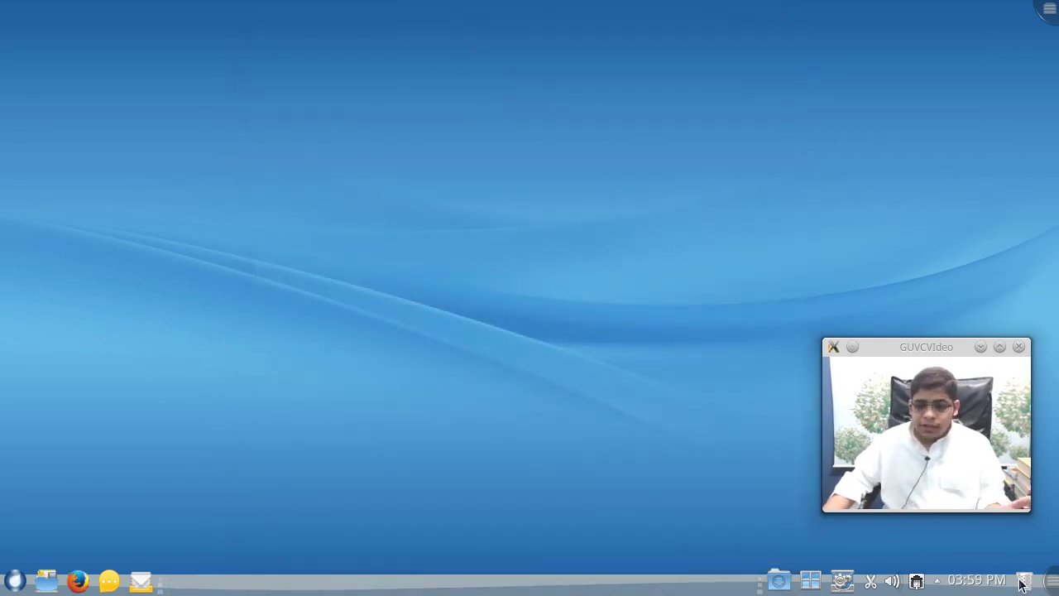
- Open System Settings in a smaller window and glance at the Application Appearance module
{"action": "left_click_drag", "start_coordinate": [908, 349], "coordinate": [913, 38]}
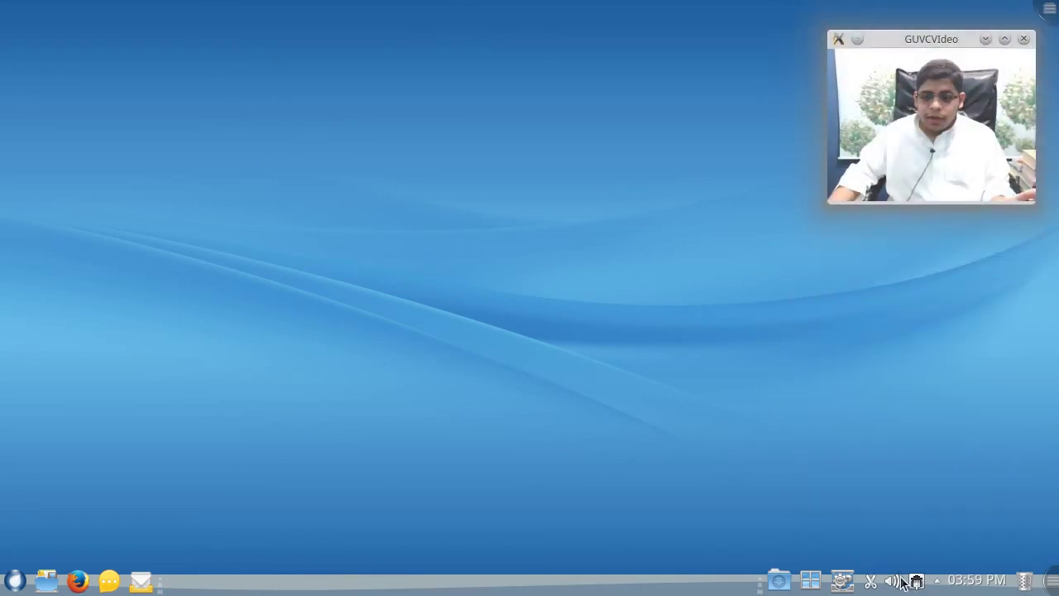
{"action": "left_click", "coordinate": [843, 582]}
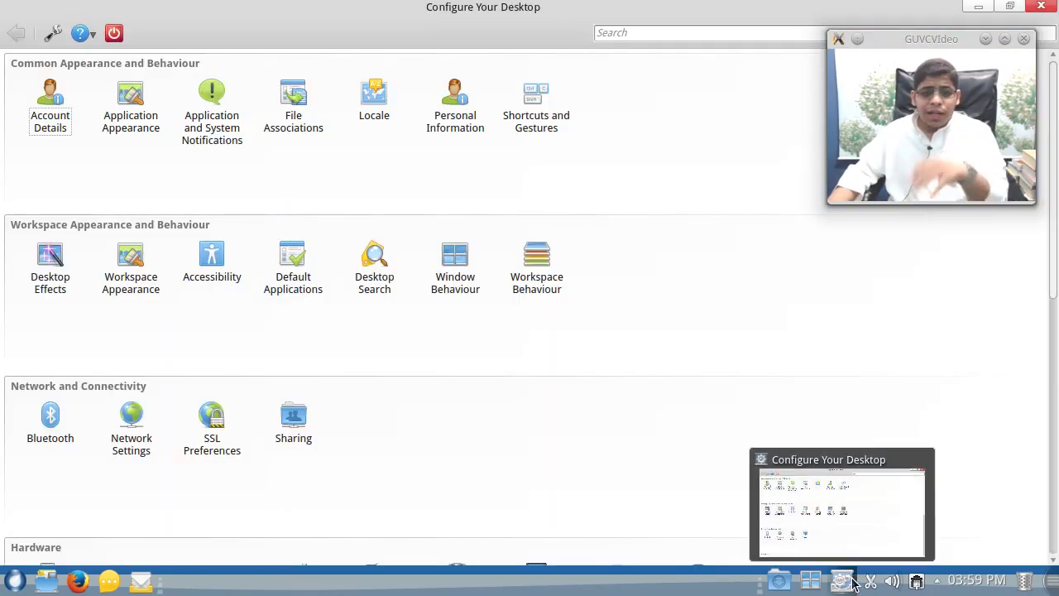
{"action": "left_click_drag", "start_coordinate": [599, 26], "coordinate": [432, 53]}
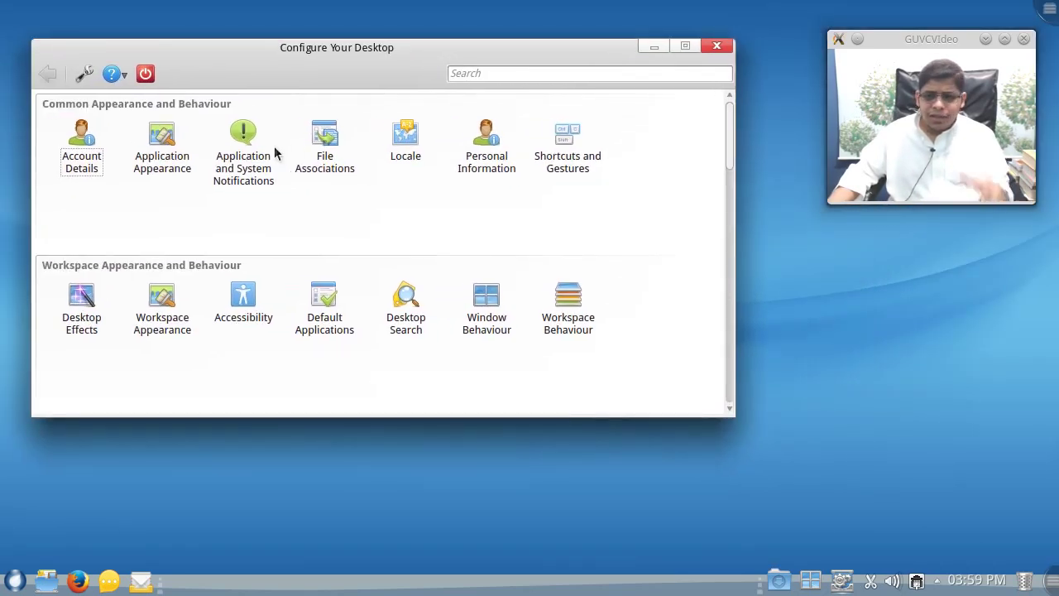
{"action": "left_click", "coordinate": [174, 149]}
{"action": "scroll", "coordinate": [565, 227], "scroll_direction": "down", "scroll_amount": 1}
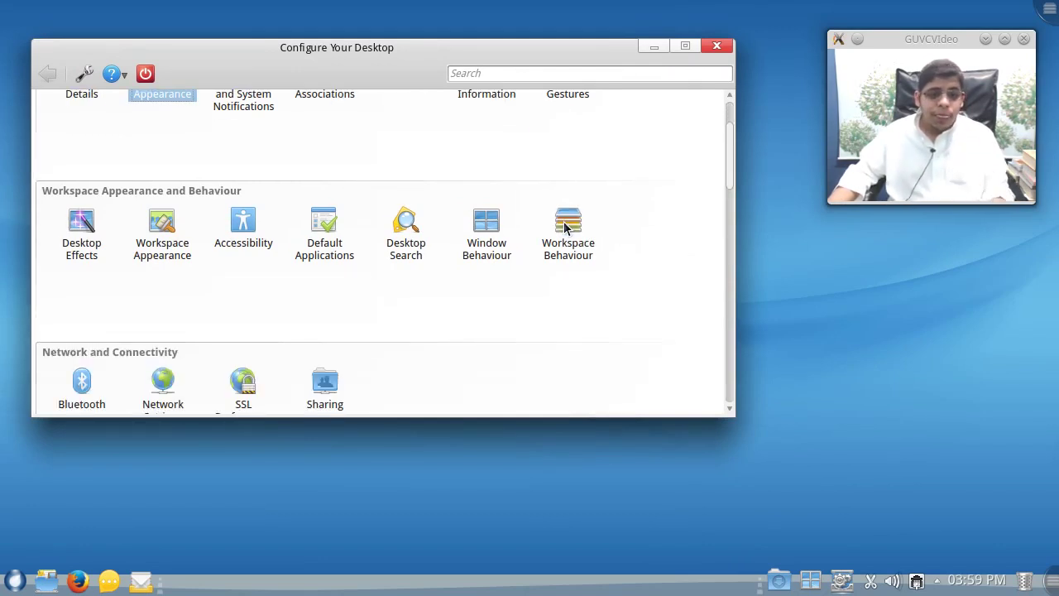
{"action": "scroll", "coordinate": [566, 223], "scroll_direction": "up", "scroll_amount": 1}
- Search the settings for 'input' and open the Input Devices module
{"action": "left_click", "coordinate": [607, 74]}
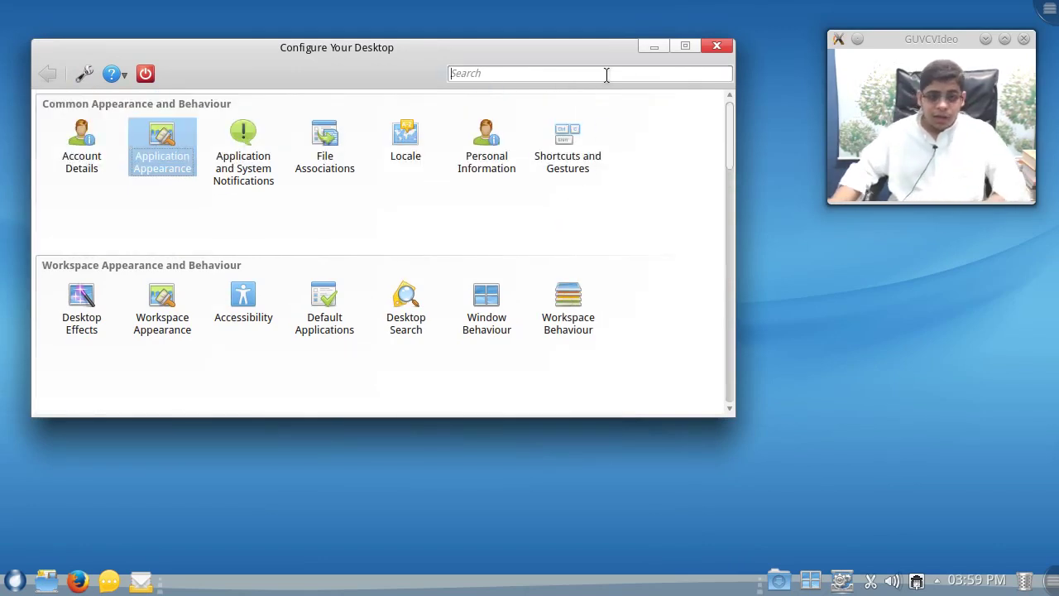
{"action": "type", "text": "input"}
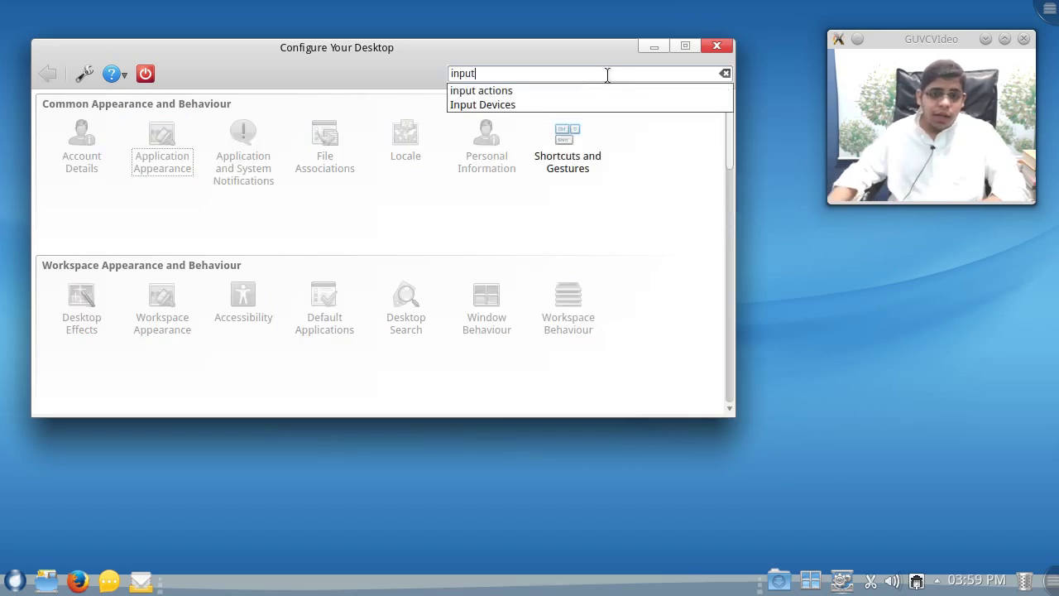
{"action": "scroll", "coordinate": [691, 253], "scroll_direction": "down", "scroll_amount": 5}
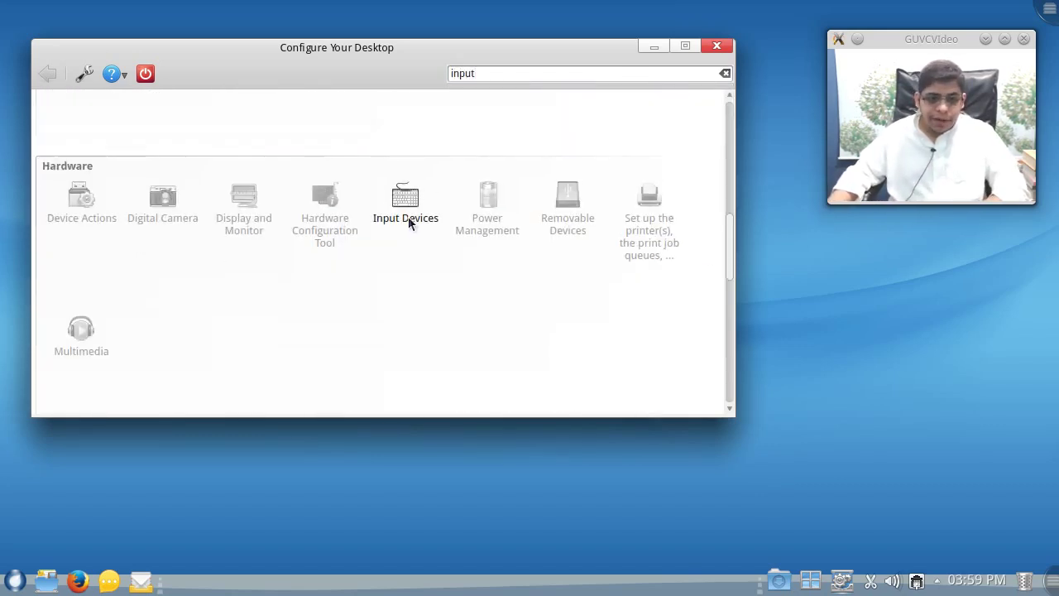
{"action": "left_click", "coordinate": [408, 217]}
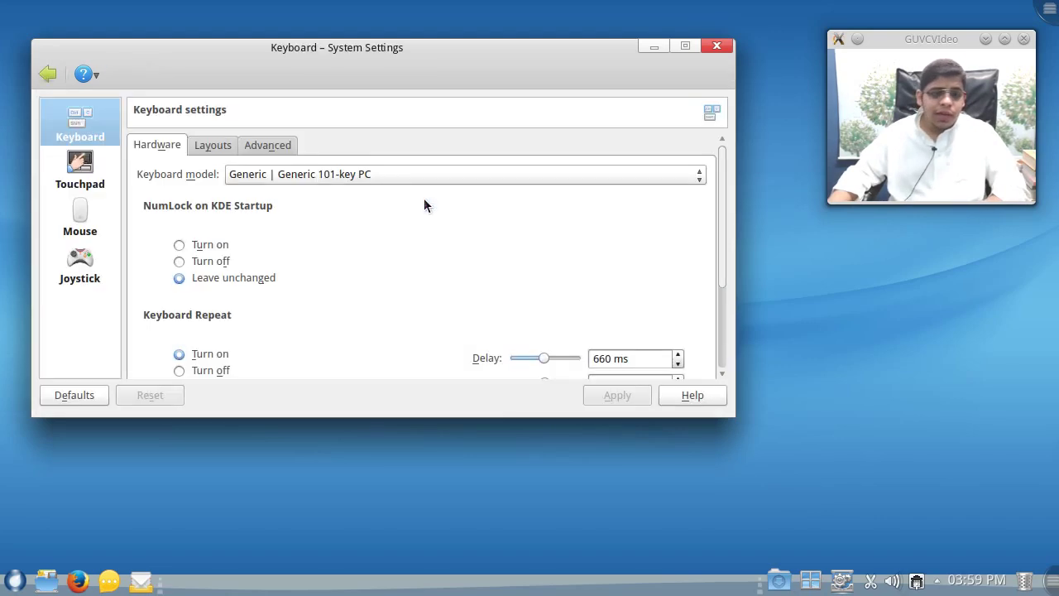
- Enable keyboard layout configuration and add the Arabic layout
{"action": "left_click", "coordinate": [686, 46]}
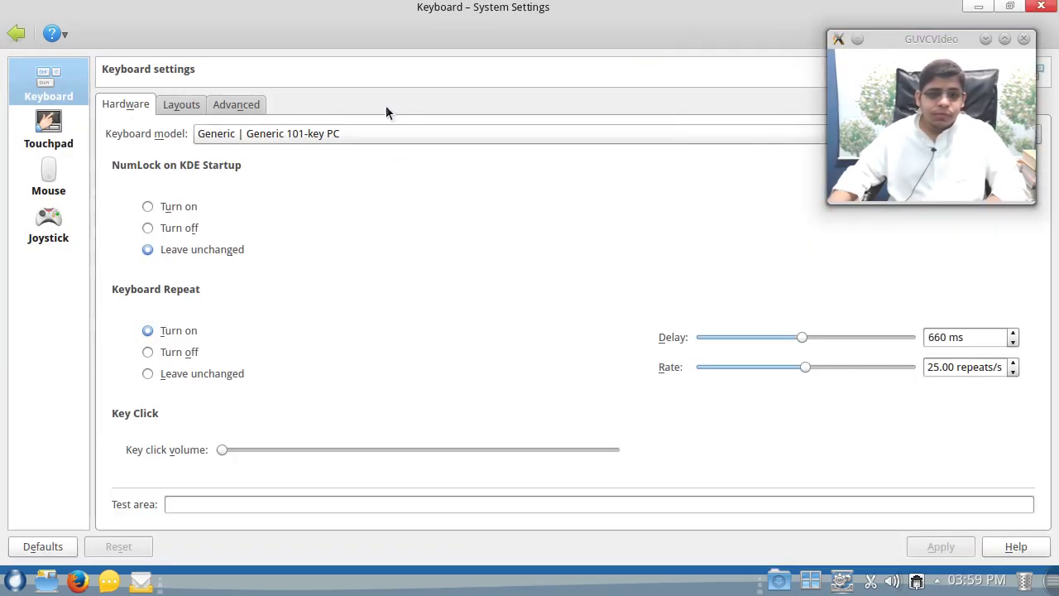
{"action": "left_click", "coordinate": [175, 104]}
{"action": "left_click", "coordinate": [112, 268]}
{"action": "left_click", "coordinate": [153, 292]}
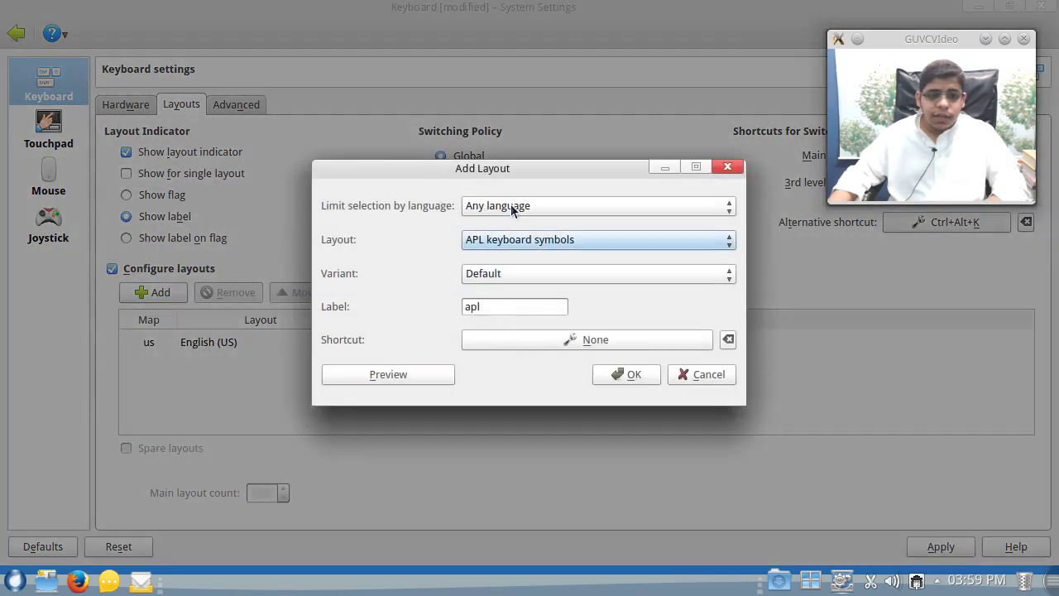
{"action": "left_click", "coordinate": [518, 206]}
{"action": "left_click", "coordinate": [520, 61]}
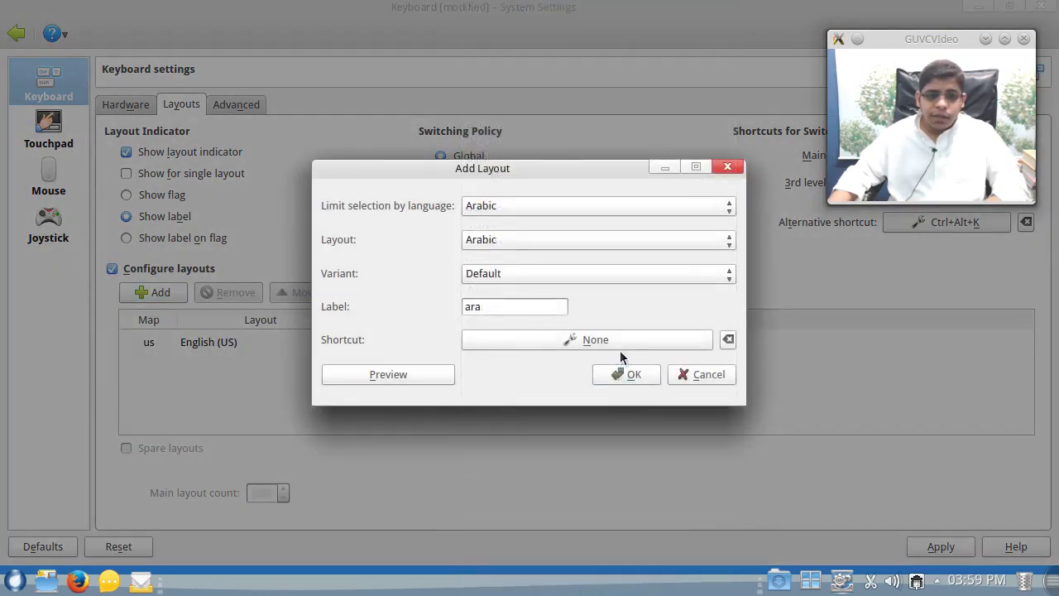
{"action": "left_click", "coordinate": [624, 374]}
- Enable advanced keyboard options and apply Right Ctrl as the layout-switching key
{"action": "left_click", "coordinate": [222, 104]}
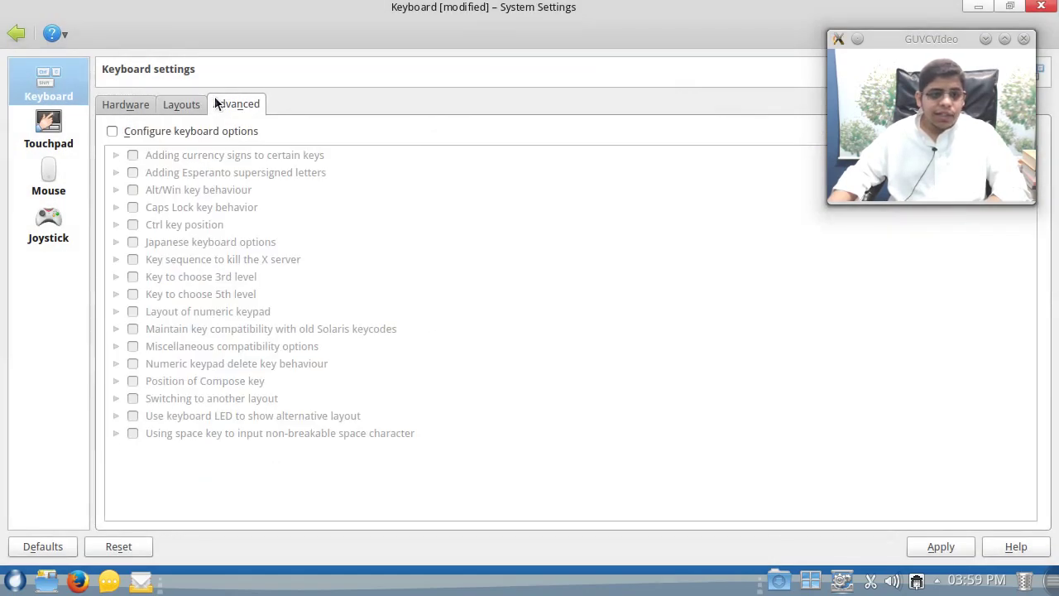
{"action": "left_click", "coordinate": [151, 131]}
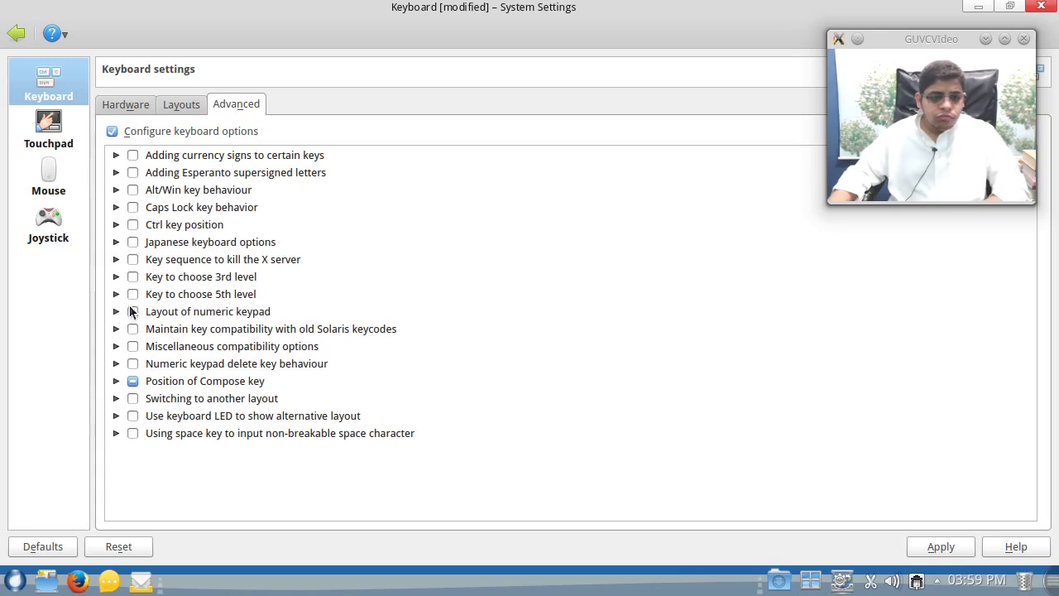
{"action": "left_click", "coordinate": [117, 399]}
{"action": "scroll", "coordinate": [165, 418], "scroll_direction": "down", "scroll_amount": 3}
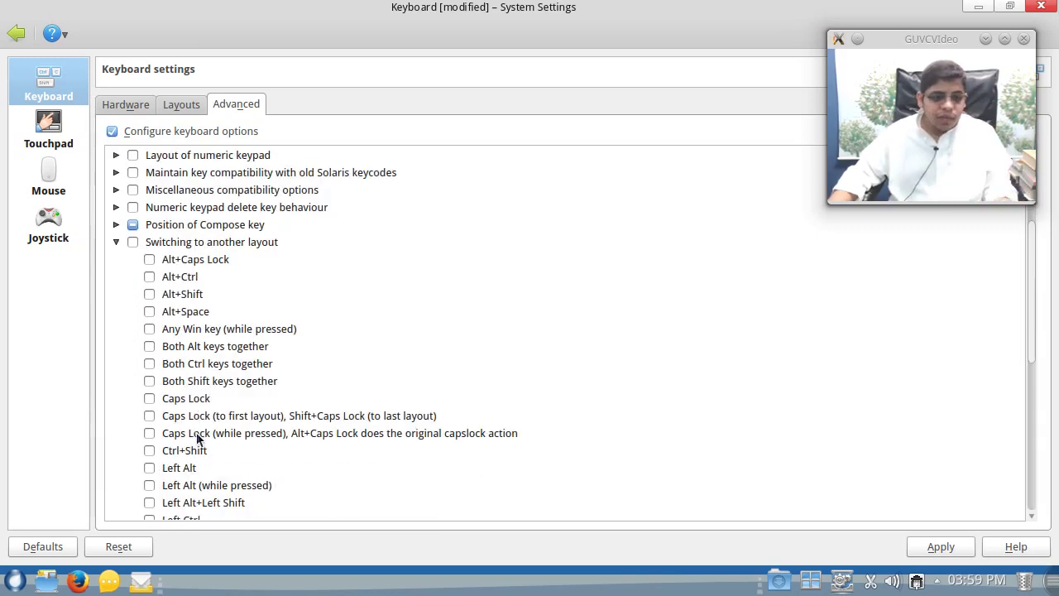
{"action": "scroll", "coordinate": [198, 439], "scroll_direction": "down", "scroll_amount": 2}
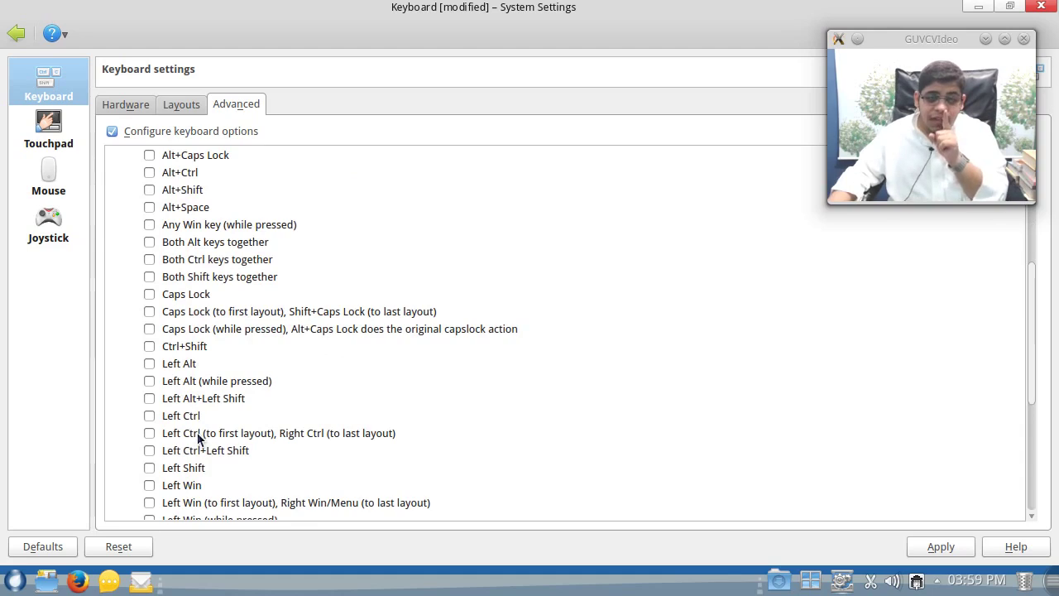
{"action": "scroll", "coordinate": [190, 420], "scroll_direction": "down", "scroll_amount": 4}
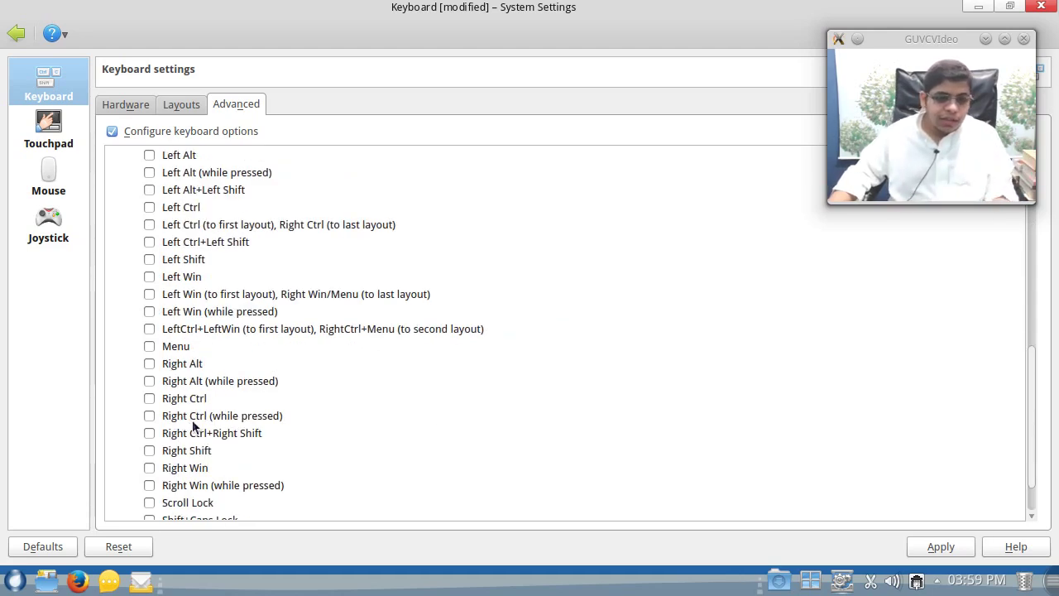
{"action": "left_click", "coordinate": [187, 405]}
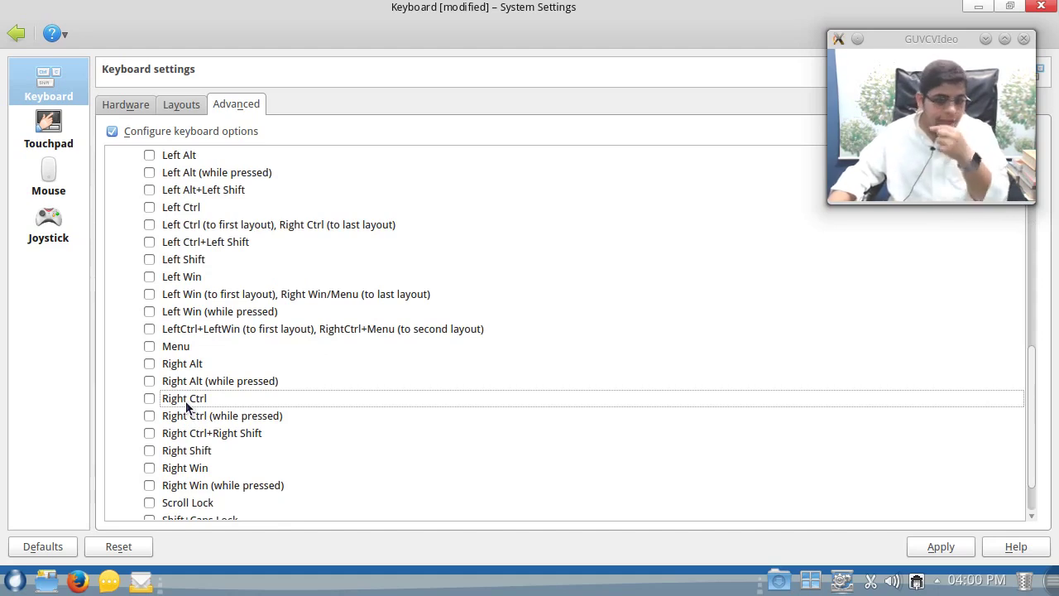
{"action": "left_click", "coordinate": [151, 401]}
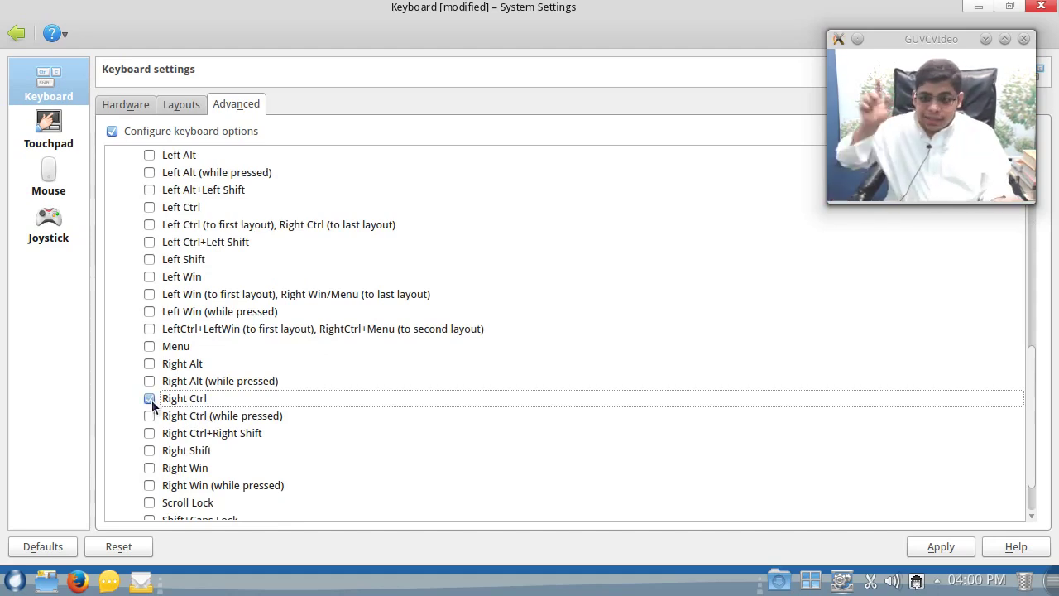
{"action": "left_click", "coordinate": [942, 548]}
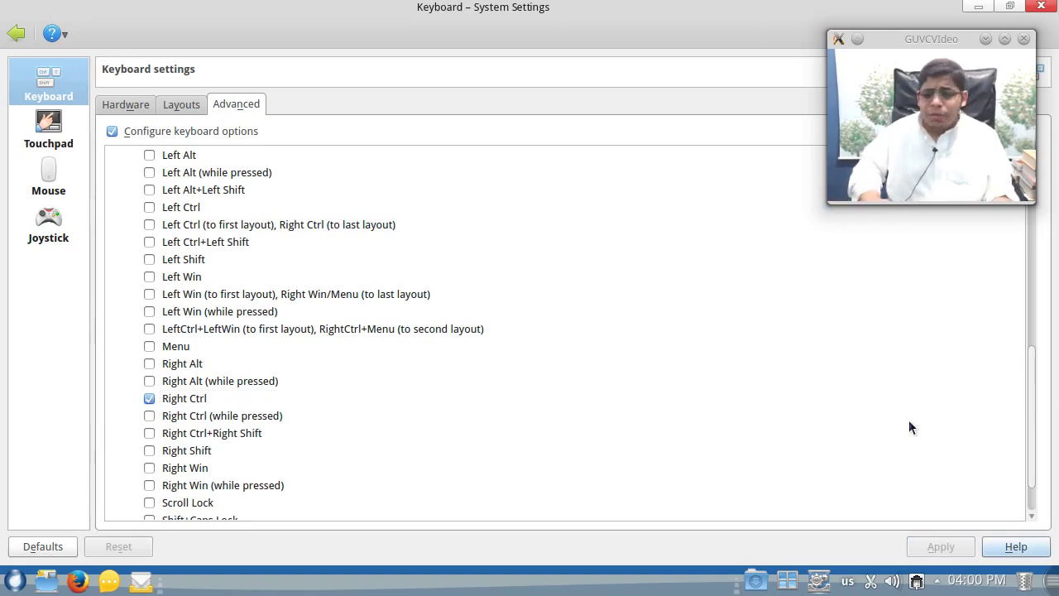
- Replace Right Ctrl with Right Alt as the layout-switching key and apply
{"action": "left_click", "coordinate": [909, 420]}
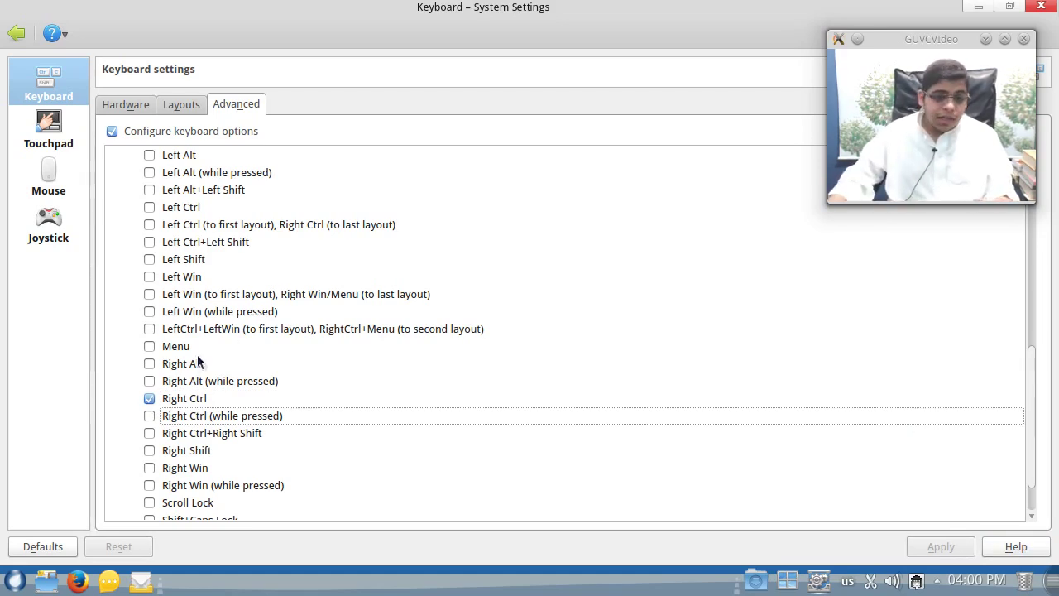
{"action": "left_click", "coordinate": [149, 398]}
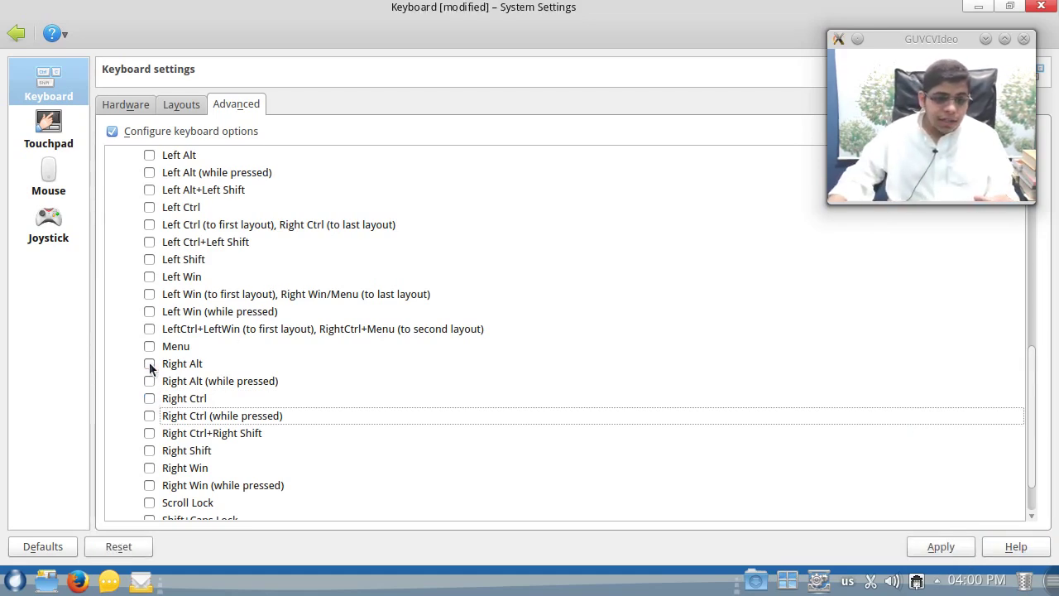
{"action": "left_click", "coordinate": [149, 364]}
{"action": "left_click", "coordinate": [941, 548]}
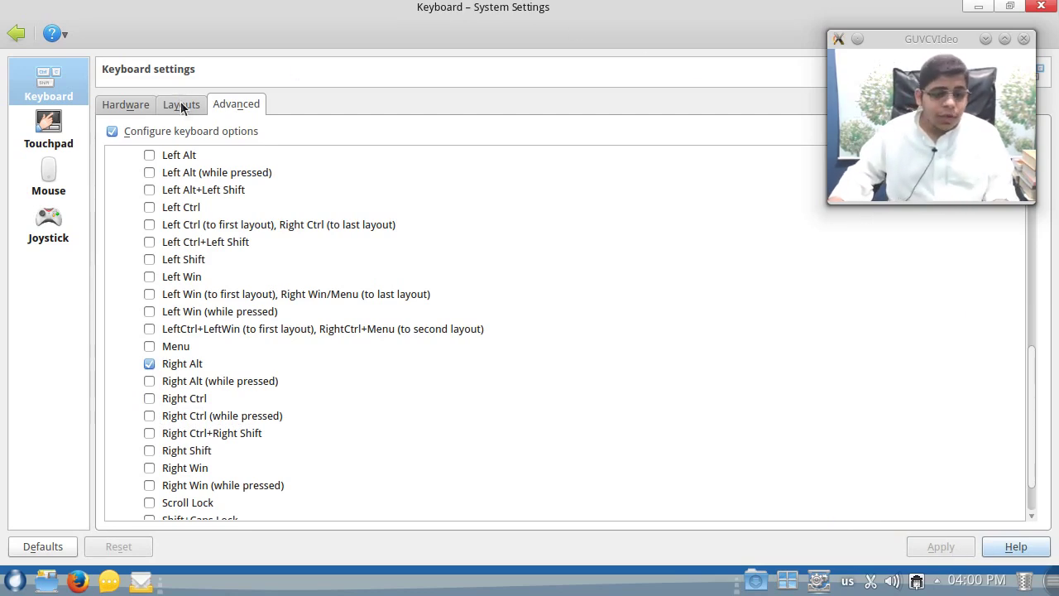
- Return to the overview, clear the 'input' search filter and maximize the window
{"action": "left_click", "coordinate": [16, 32]}
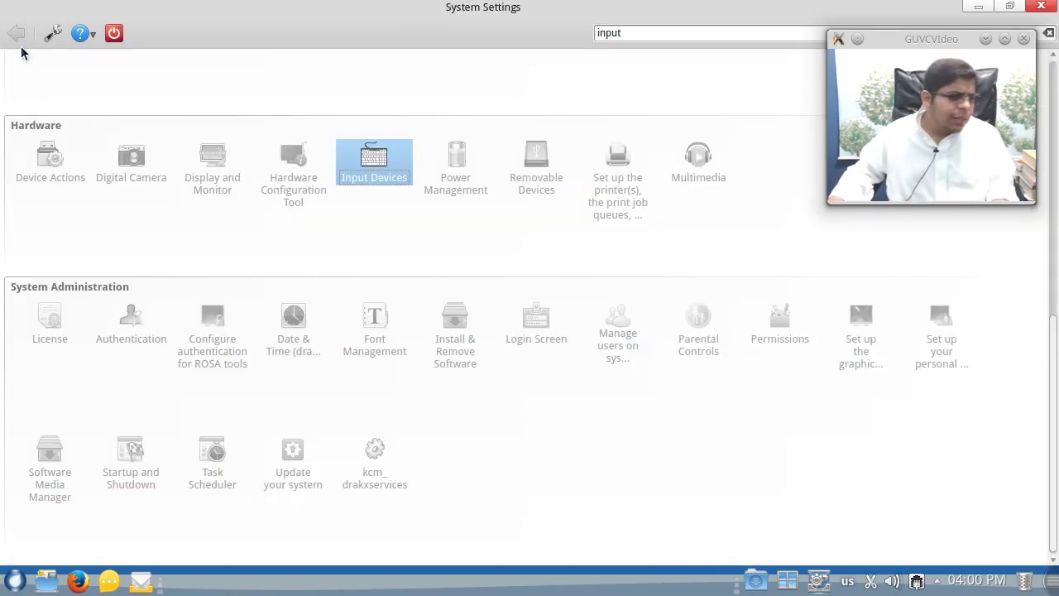
{"action": "scroll", "coordinate": [570, 432], "scroll_direction": "up", "scroll_amount": 4}
{"action": "scroll", "coordinate": [570, 432], "scroll_direction": "down", "scroll_amount": 3}
{"action": "scroll", "coordinate": [569, 432], "scroll_direction": "up", "scroll_amount": 4}
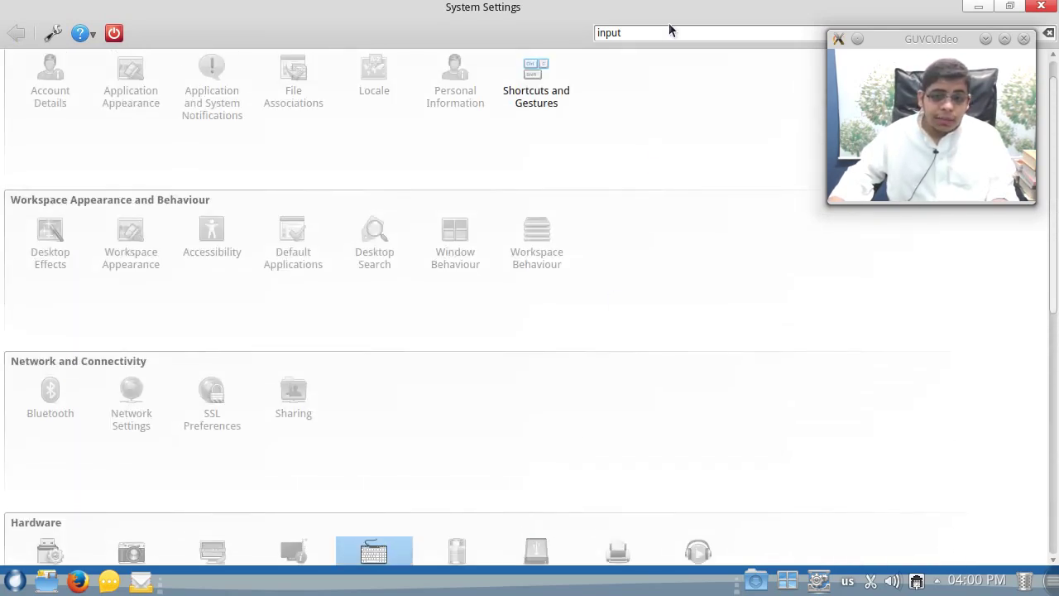
{"action": "double_click", "coordinate": [671, 10]}
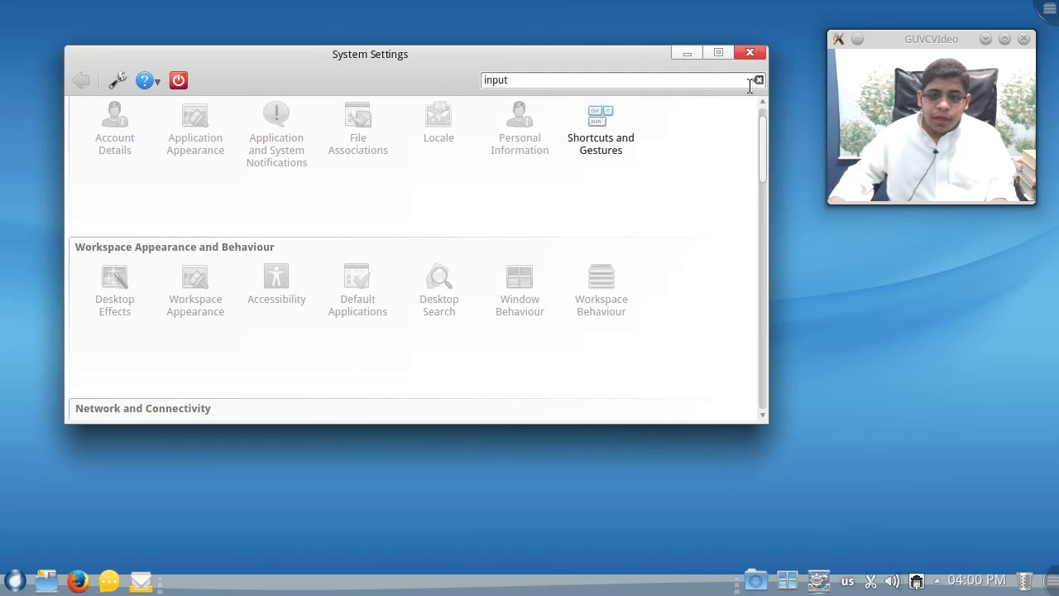
{"action": "left_click", "coordinate": [759, 80]}
{"action": "scroll", "coordinate": [747, 319], "scroll_direction": "down", "scroll_amount": 10}
{"action": "scroll", "coordinate": [747, 375], "scroll_direction": "up", "scroll_amount": 3}
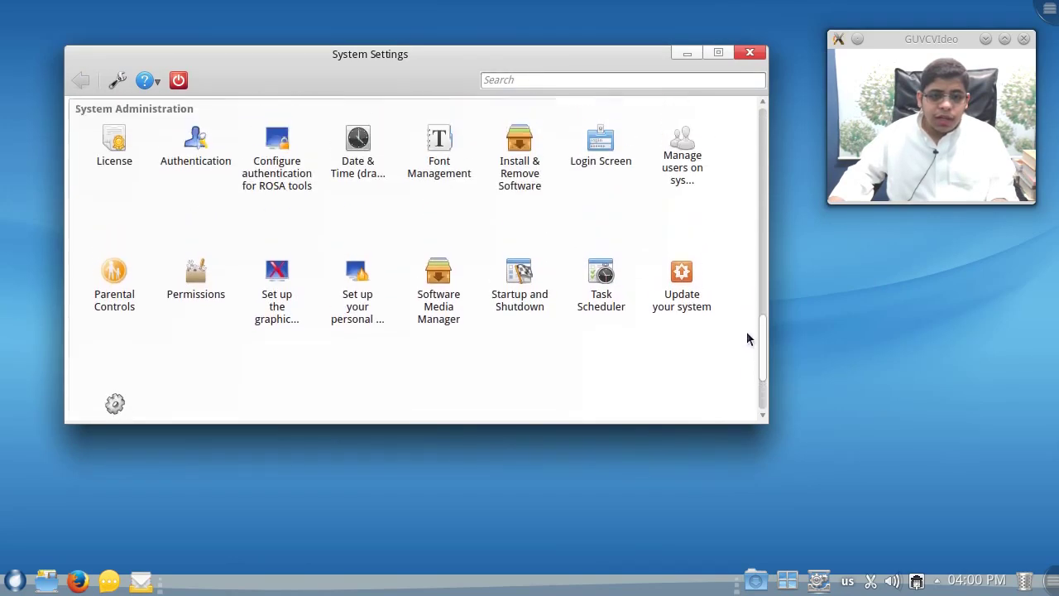
{"action": "left_click", "coordinate": [717, 56]}
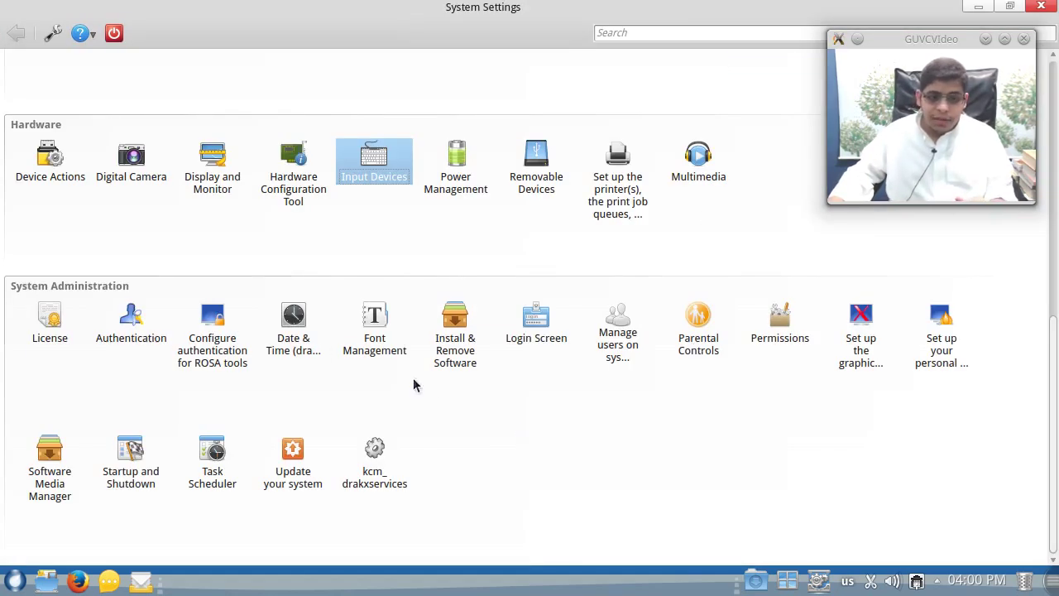
{"action": "scroll", "coordinate": [434, 397], "scroll_direction": "up", "scroll_amount": 5}
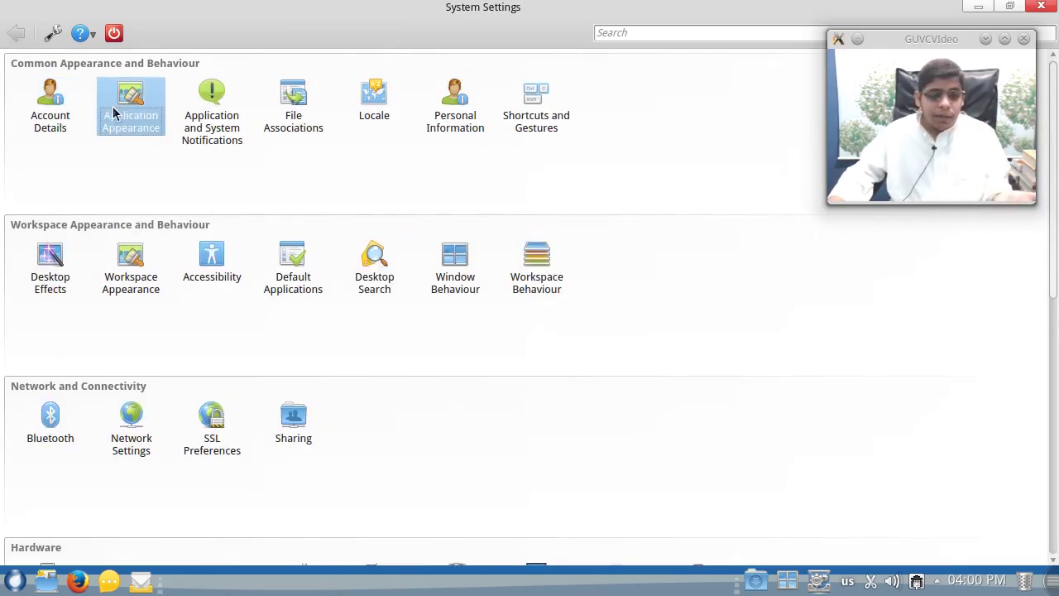
- Apply Oxygen as the widget style in Application Appearance
{"action": "left_click", "coordinate": [112, 106]}
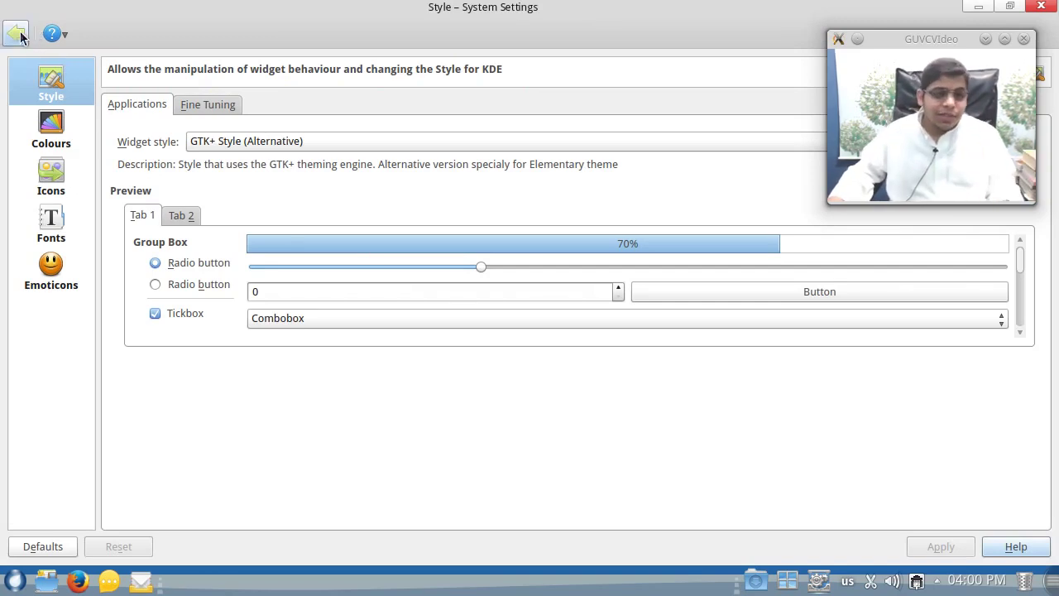
{"action": "left_click", "coordinate": [17, 32]}
{"action": "left_click", "coordinate": [131, 103]}
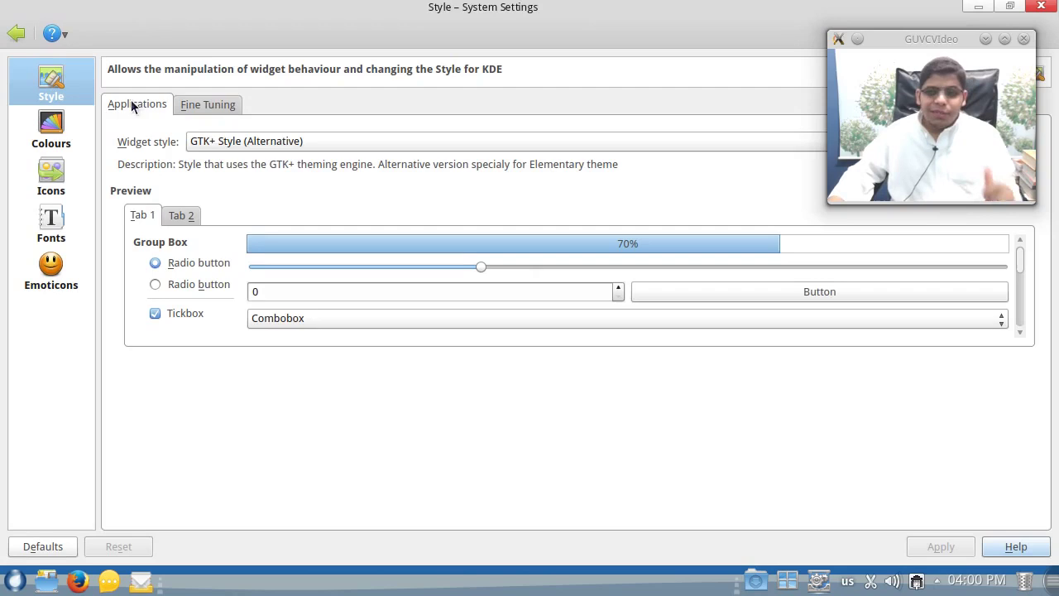
{"action": "left_click", "coordinate": [291, 142]}
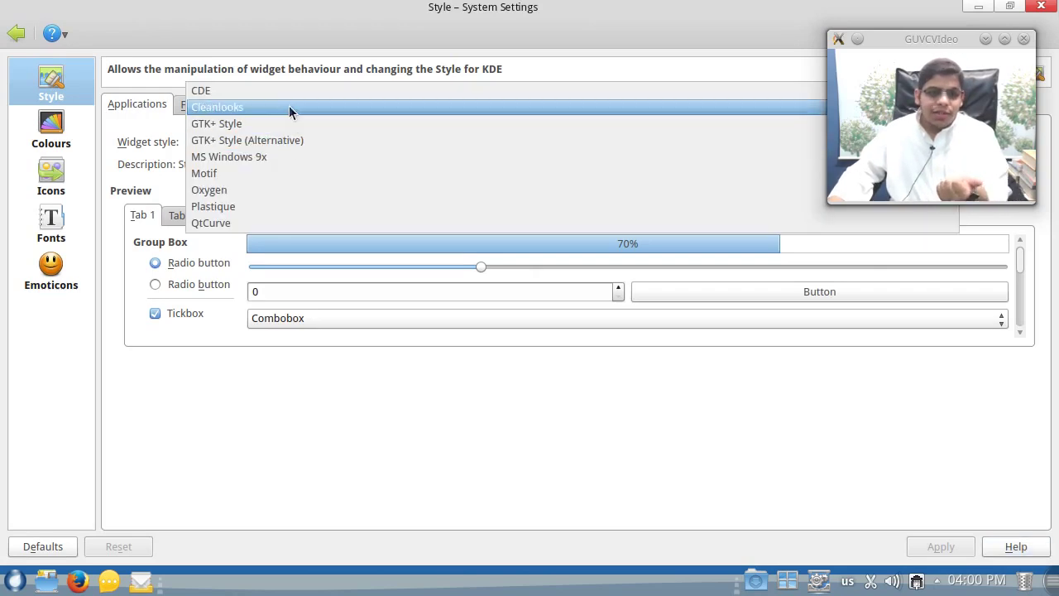
{"action": "left_click", "coordinate": [276, 192]}
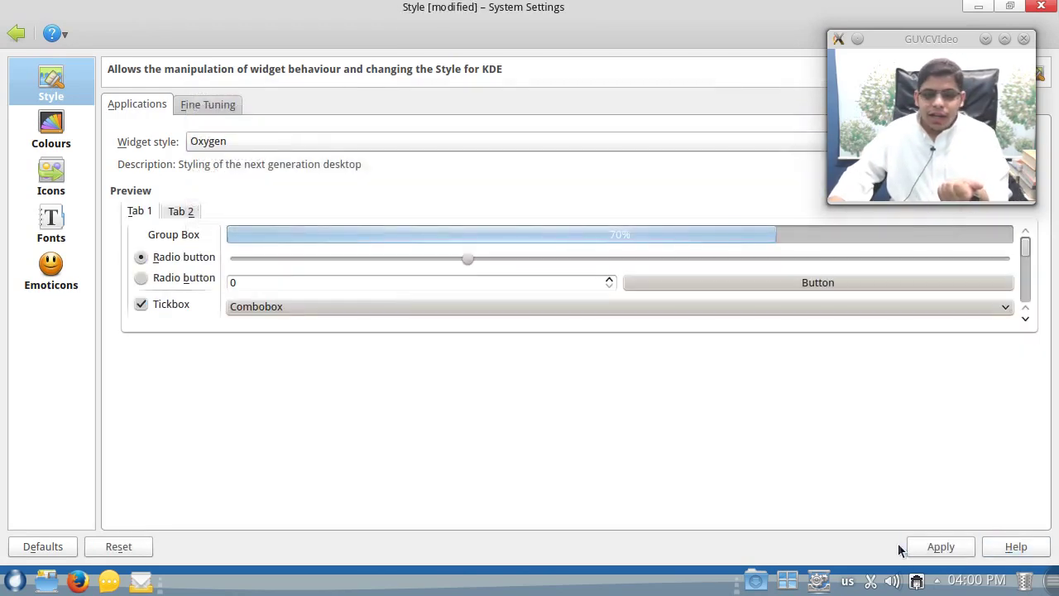
{"action": "left_click", "coordinate": [941, 548]}
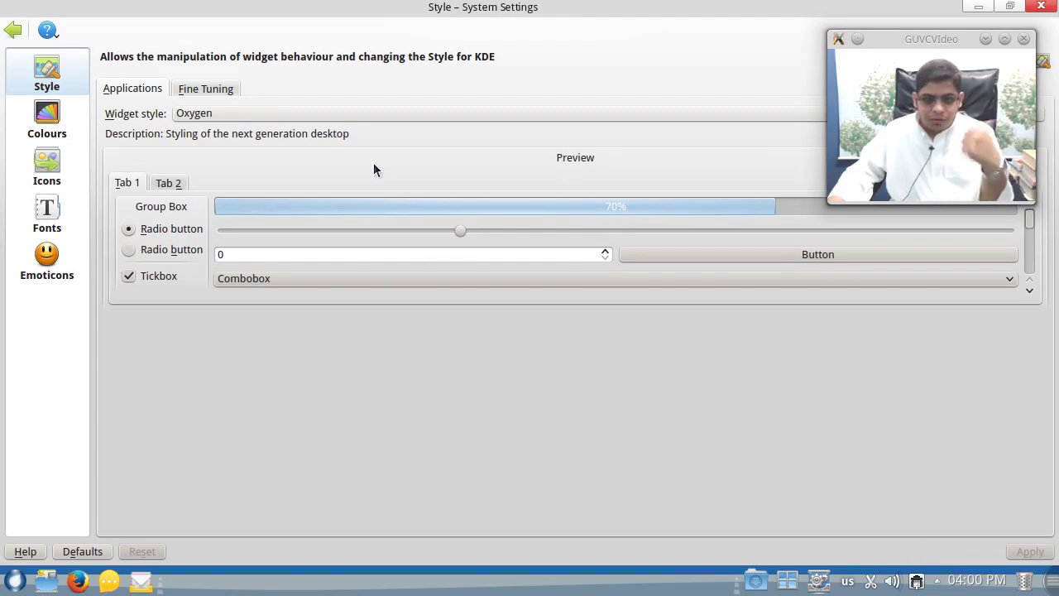
- Apply GTK+ Style (Alternative) as the widget style and return to the overview
{"action": "left_click", "coordinate": [363, 114]}
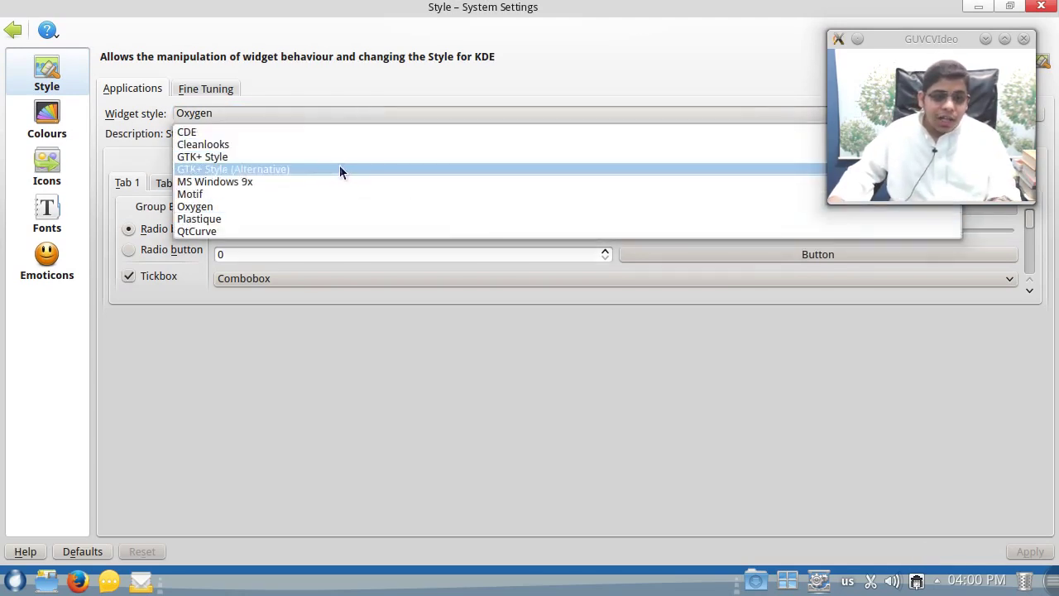
{"action": "left_click", "coordinate": [339, 169]}
{"action": "left_click", "coordinate": [364, 114]}
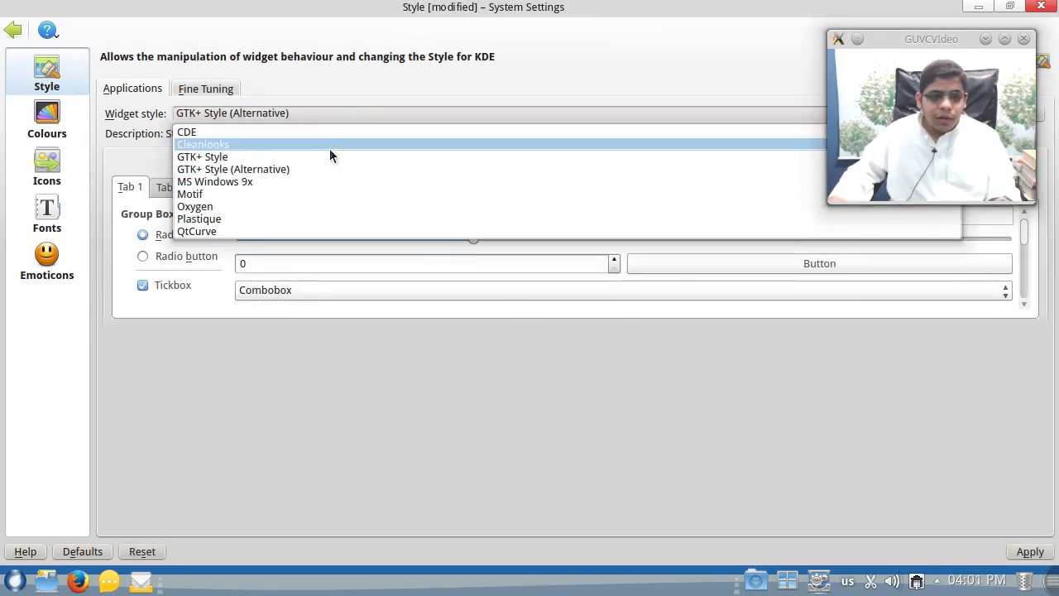
{"action": "left_click", "coordinate": [329, 157]}
{"action": "scroll", "coordinate": [335, 114], "scroll_direction": "down", "scroll_amount": 1}
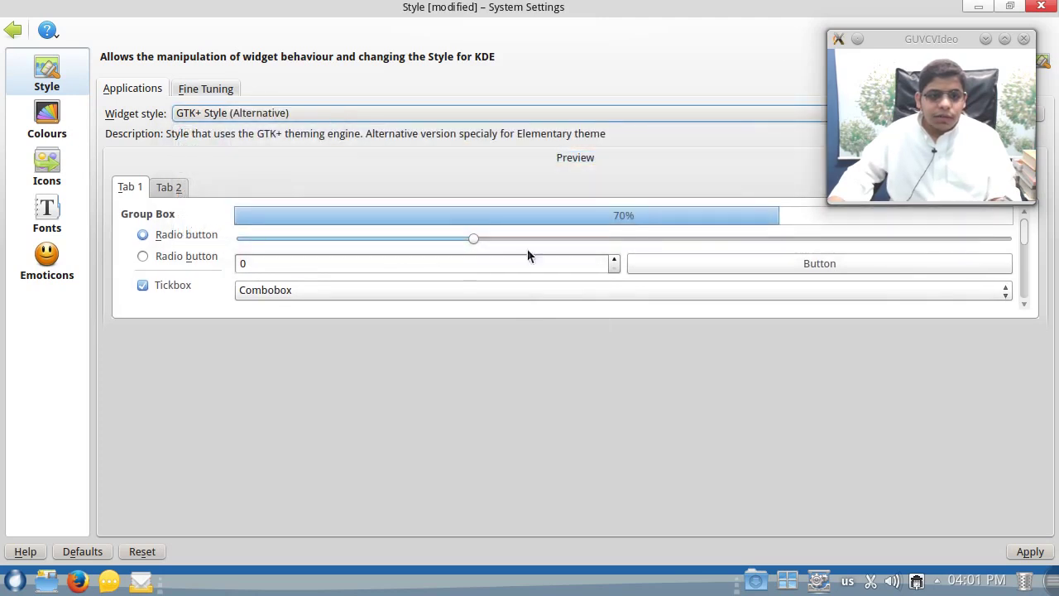
{"action": "left_click", "coordinate": [1028, 551]}
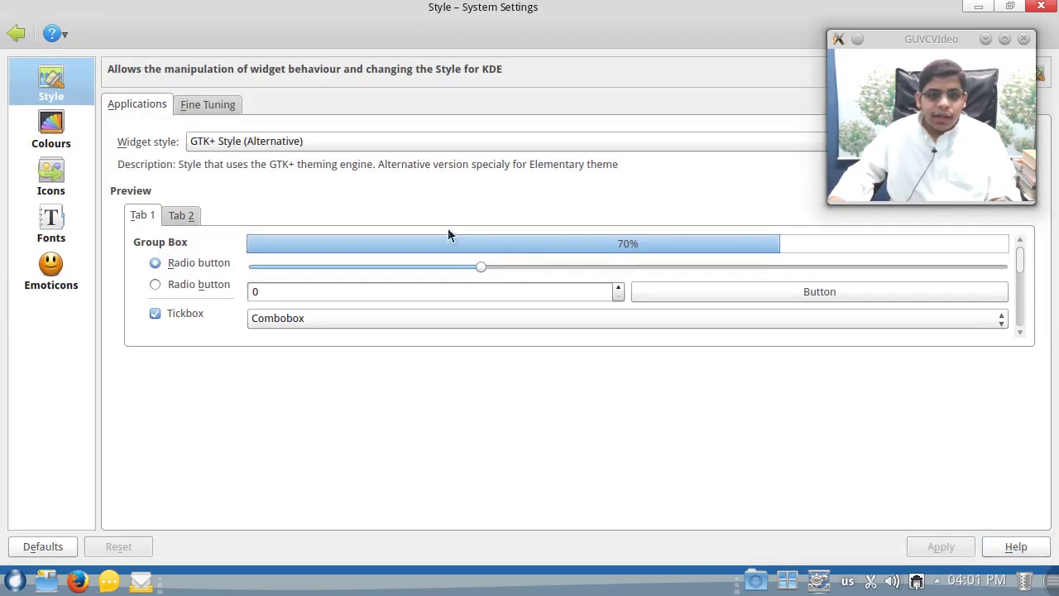
{"action": "left_click", "coordinate": [17, 33]}
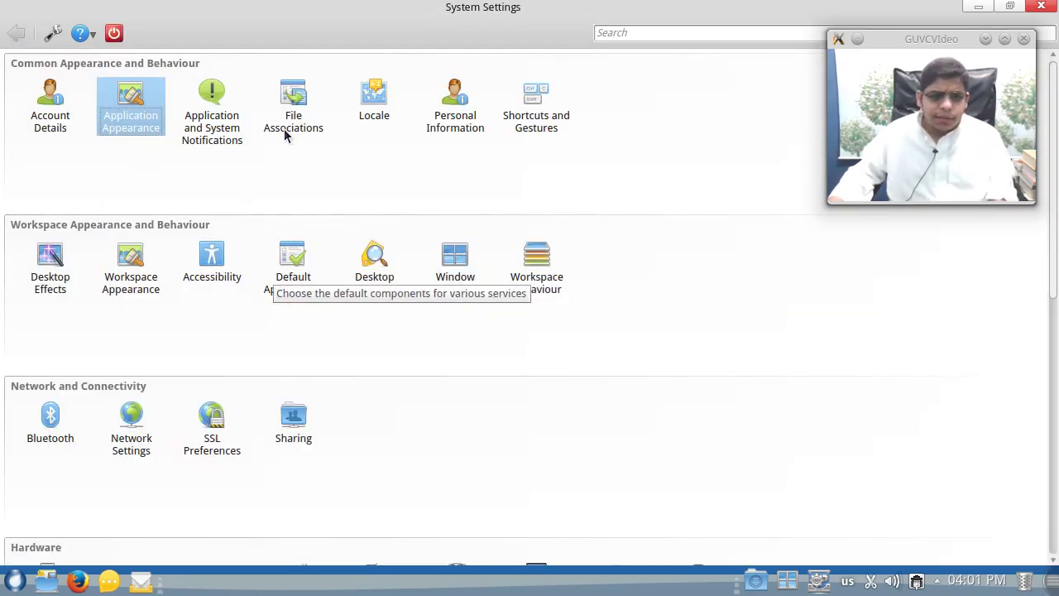
{"action": "left_click", "coordinate": [368, 108]}
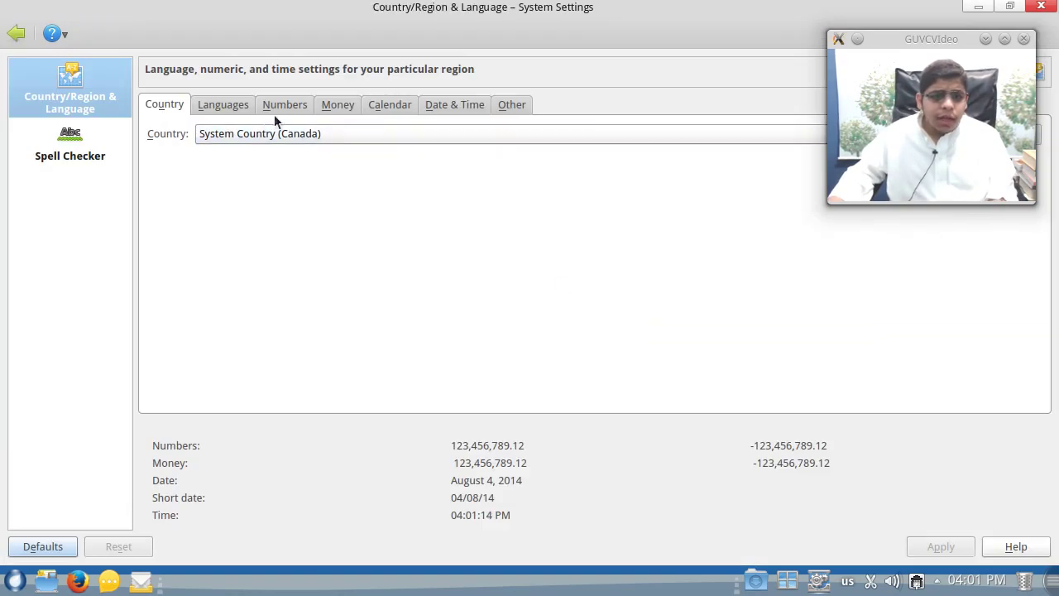
{"action": "left_click", "coordinate": [233, 112]}
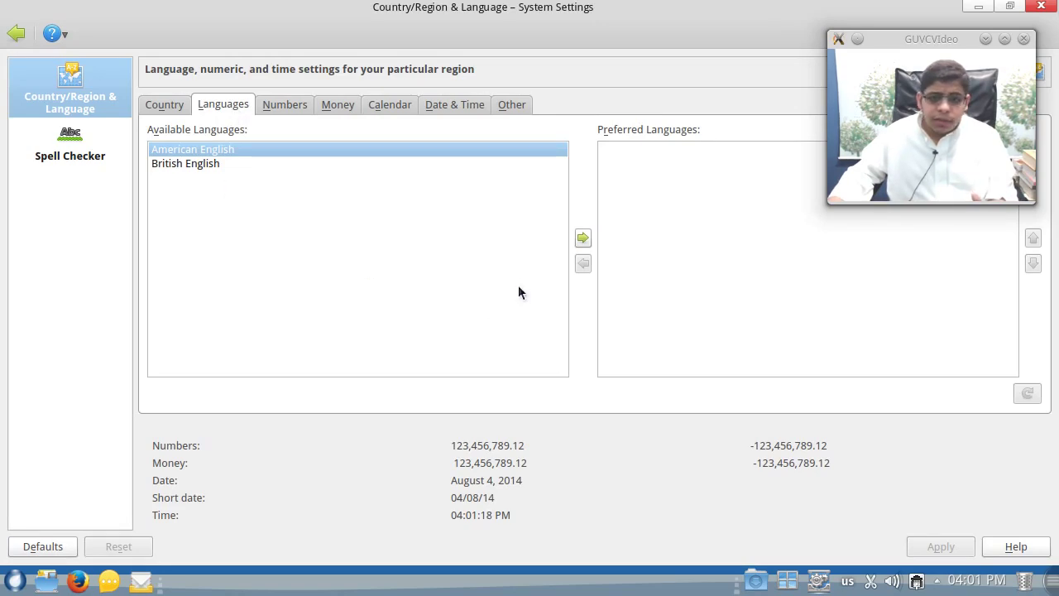
{"action": "left_click", "coordinate": [279, 110]}
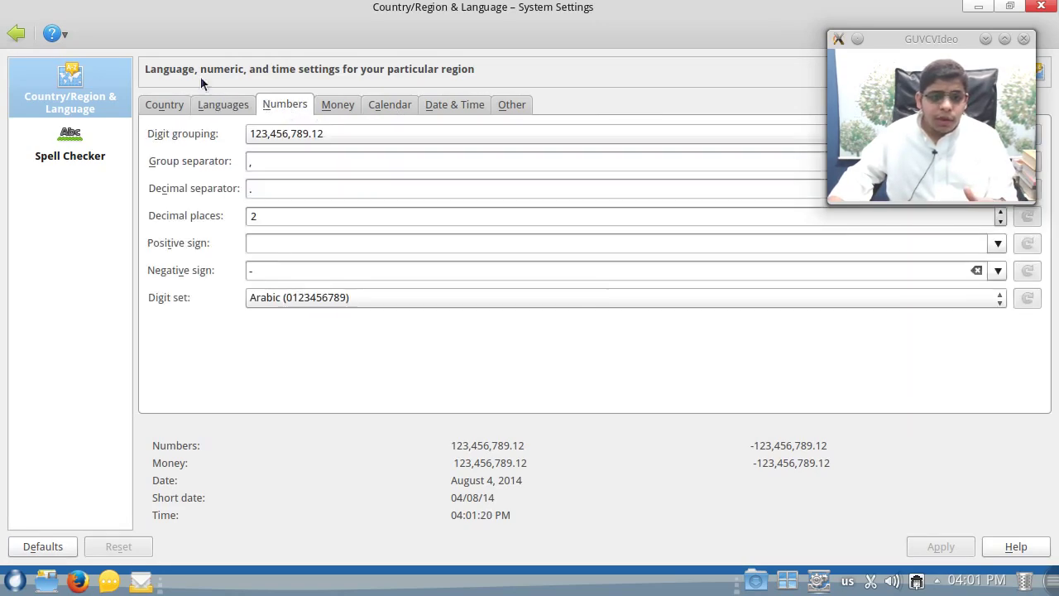
{"action": "left_click", "coordinate": [15, 33]}
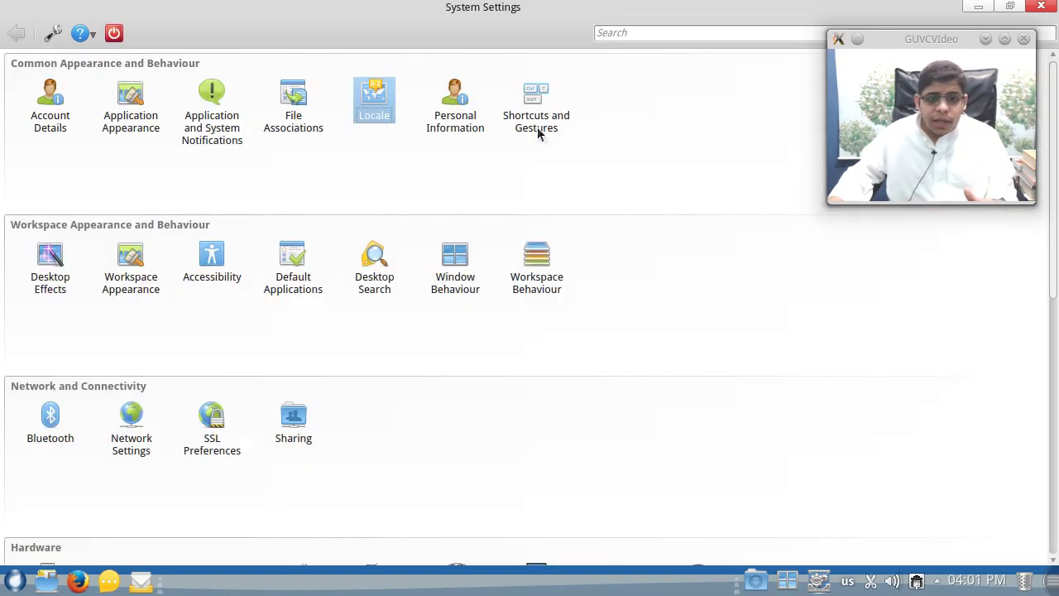
- Open the Authentication tool with the administrator password, exit it unchanged, and go back
{"action": "scroll", "coordinate": [426, 317], "scroll_direction": "down", "scroll_amount": 5}
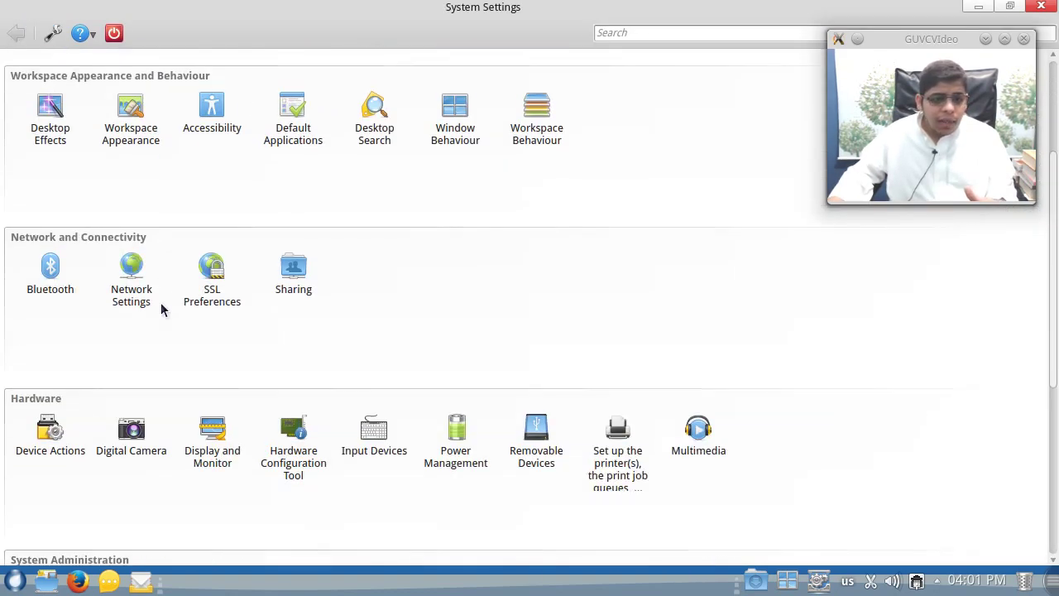
{"action": "scroll", "coordinate": [414, 273], "scroll_direction": "down", "scroll_amount": 4}
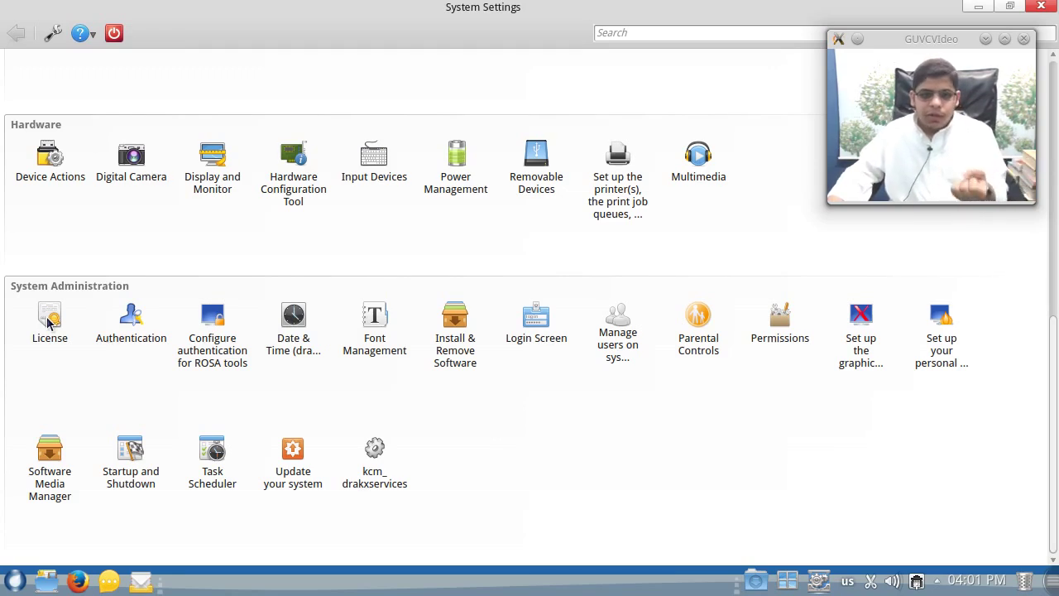
{"action": "left_click", "coordinate": [132, 323]}
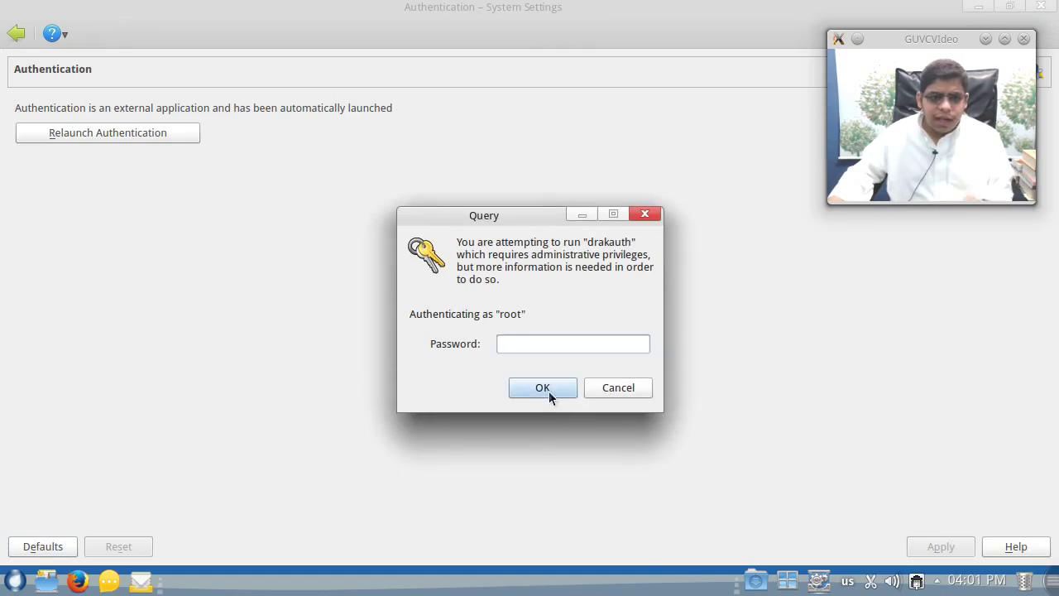
{"action": "type", "text": "root"}
{"action": "left_click", "coordinate": [553, 388]}
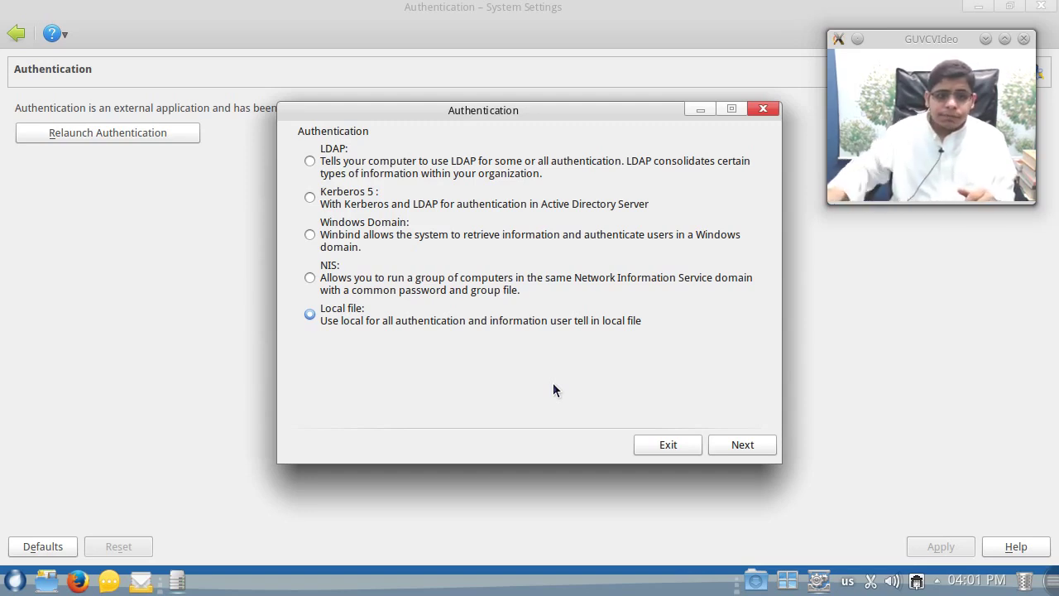
{"action": "left_click", "coordinate": [670, 444]}
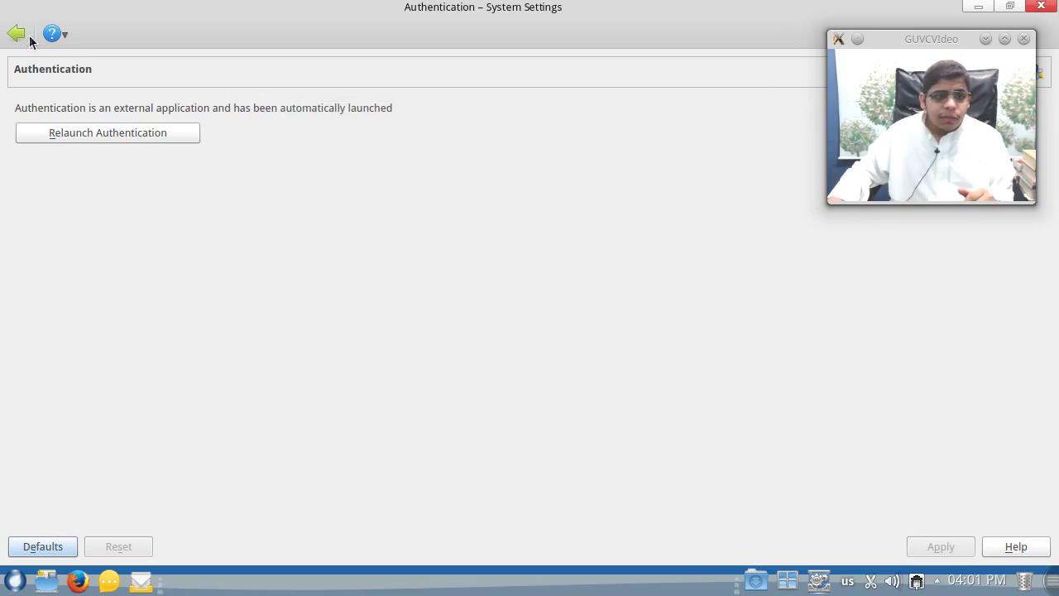
{"action": "left_click", "coordinate": [18, 35]}
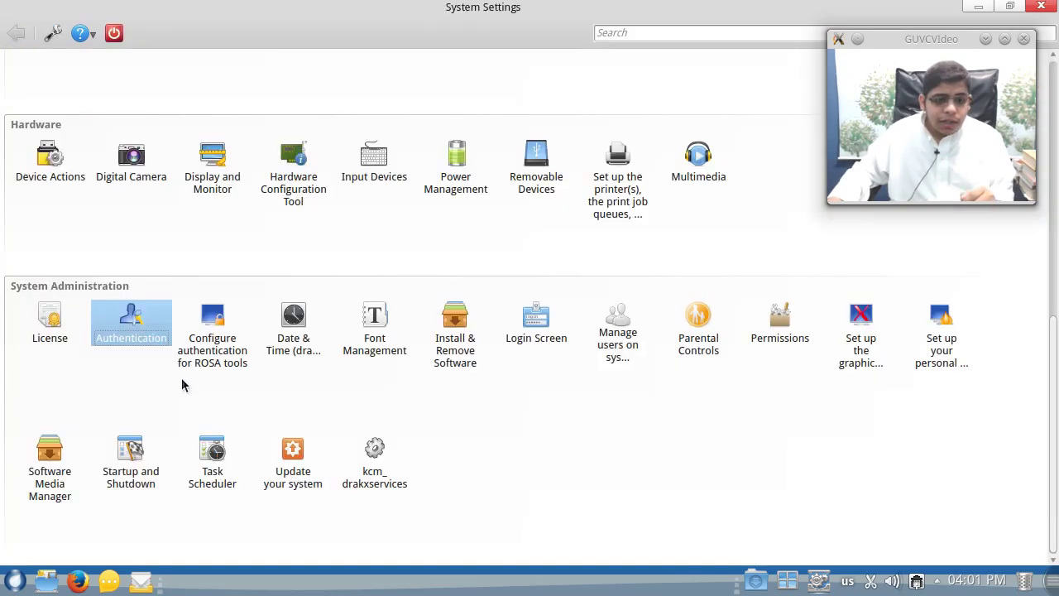
- In ROSA tools authentication, switch Software Management to No password, then back to Root password
{"action": "left_click", "coordinate": [208, 368]}
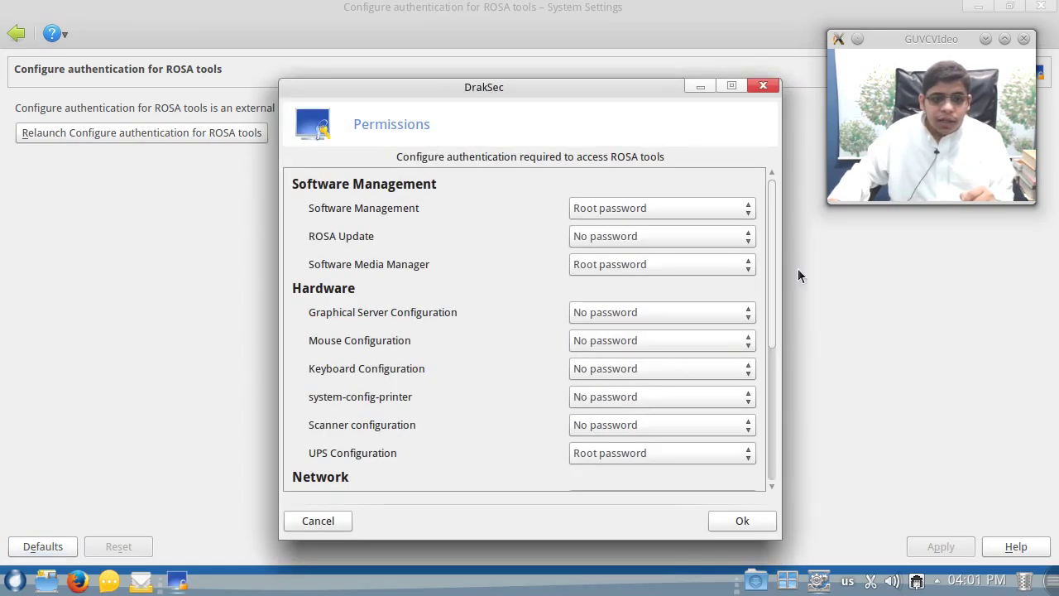
{"action": "left_click_drag", "start_coordinate": [773, 225], "coordinate": [767, 162]}
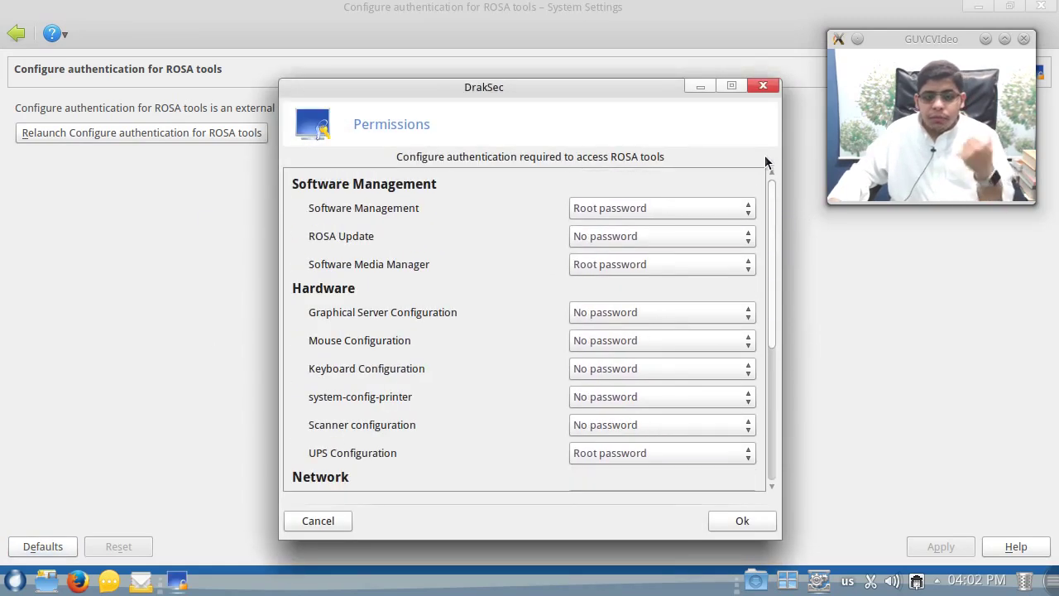
{"action": "left_click", "coordinate": [588, 210]}
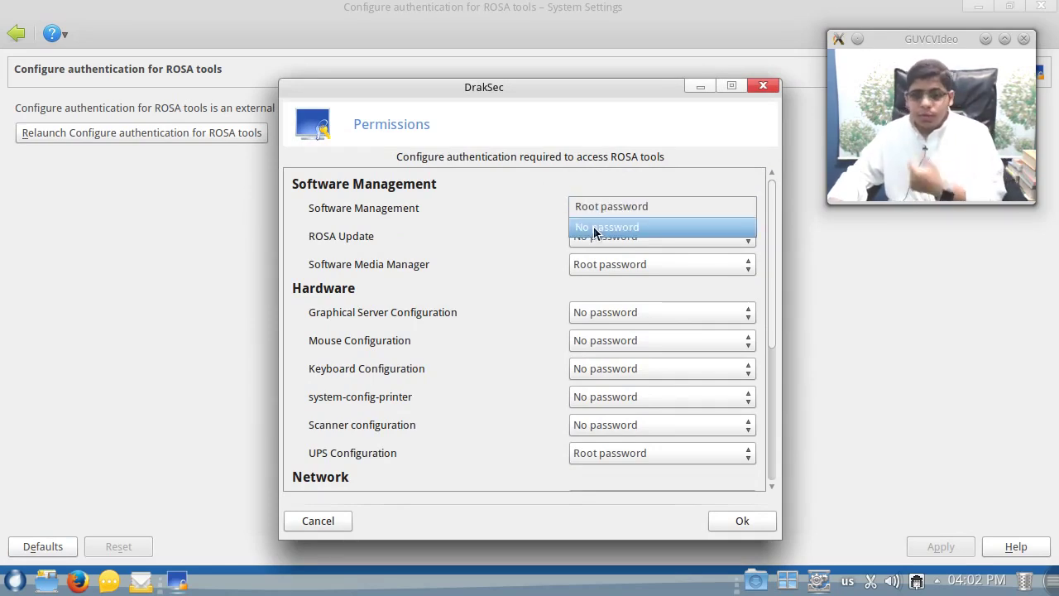
{"action": "left_click", "coordinate": [594, 230]}
{"action": "left_click", "coordinate": [598, 210]}
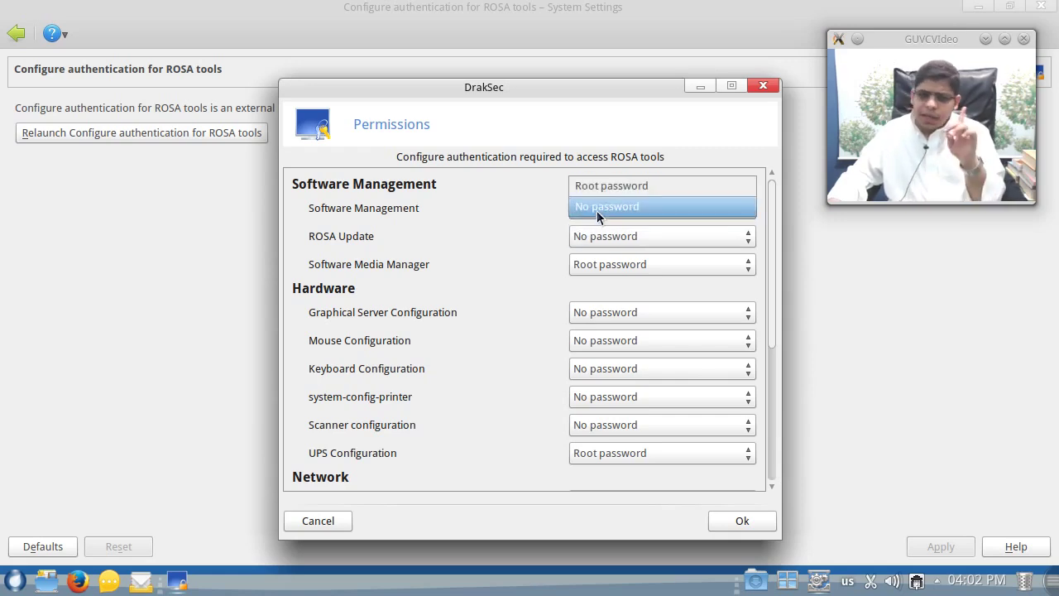
{"action": "left_click", "coordinate": [602, 192]}
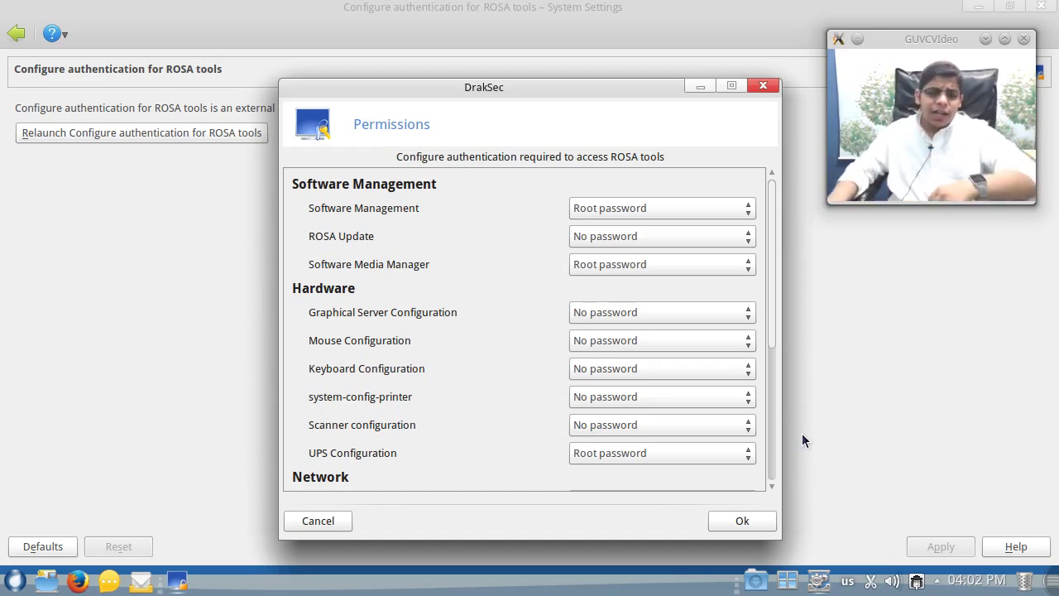
- Close the ROSA tools permissions window and return to the System Settings overview
{"action": "scroll", "coordinate": [448, 447], "scroll_direction": "down", "scroll_amount": 5}
{"action": "scroll", "coordinate": [449, 447], "scroll_direction": "up", "scroll_amount": 5}
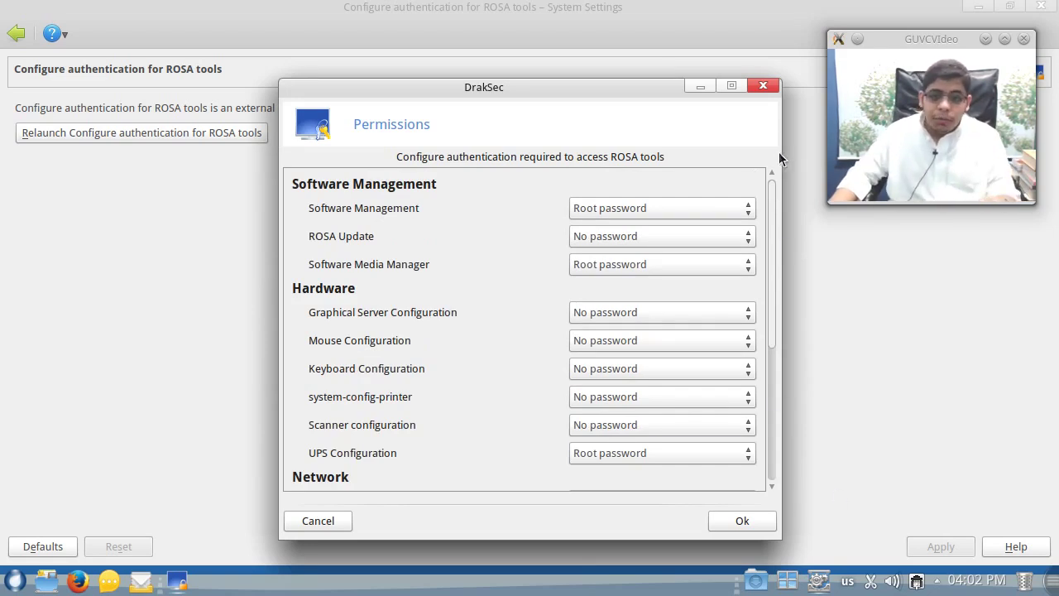
{"action": "left_click", "coordinate": [772, 86]}
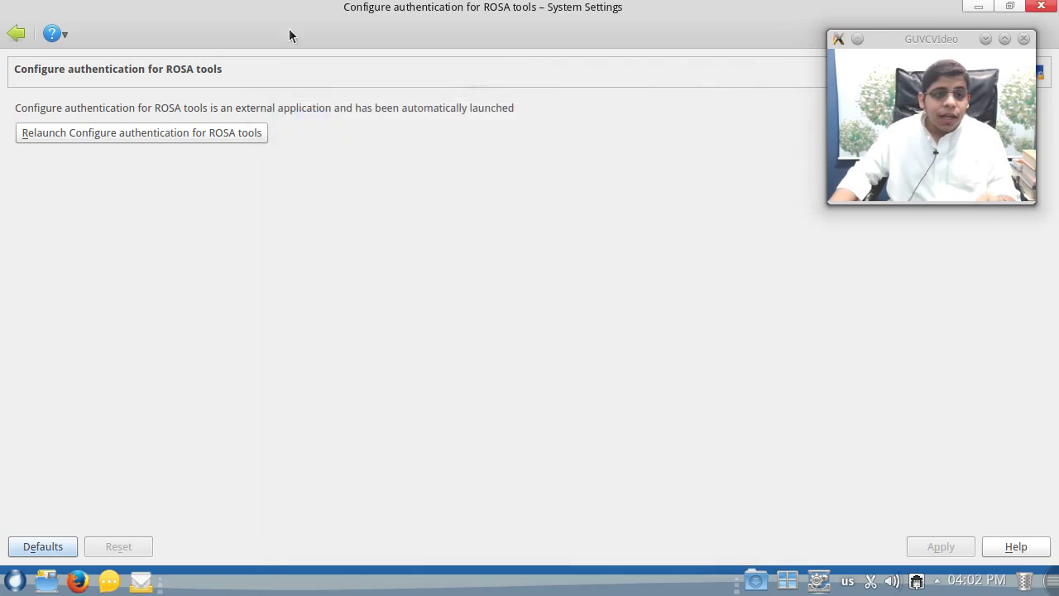
{"action": "left_click", "coordinate": [17, 35]}
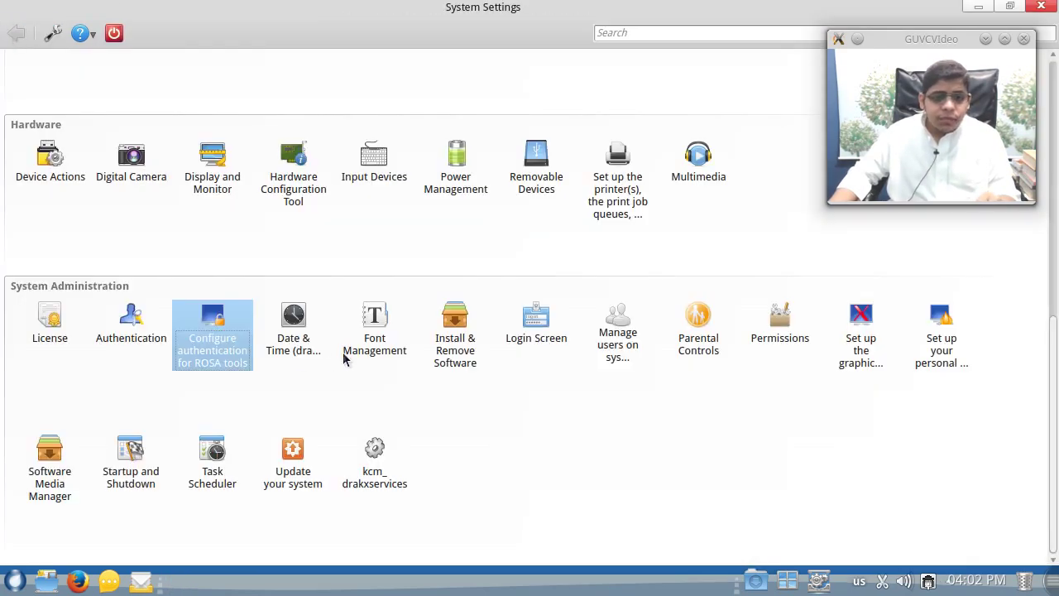
{"action": "left_click", "coordinate": [449, 349]}
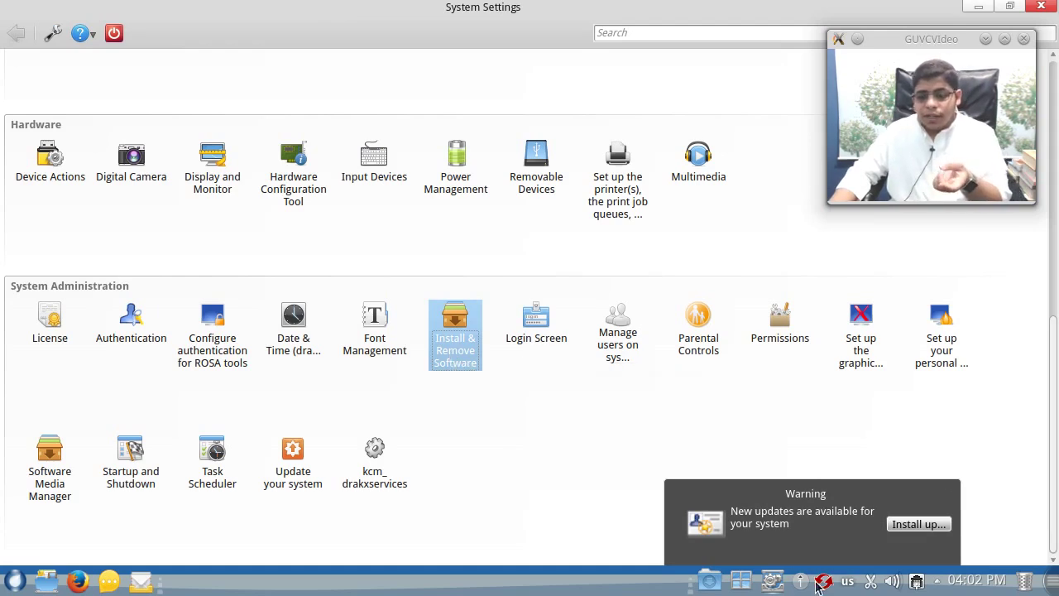
- Launch Install & Remove Software and mark gimp 2.8.10 i586 plus dependencies (309MB)
{"action": "left_click", "coordinate": [452, 333]}
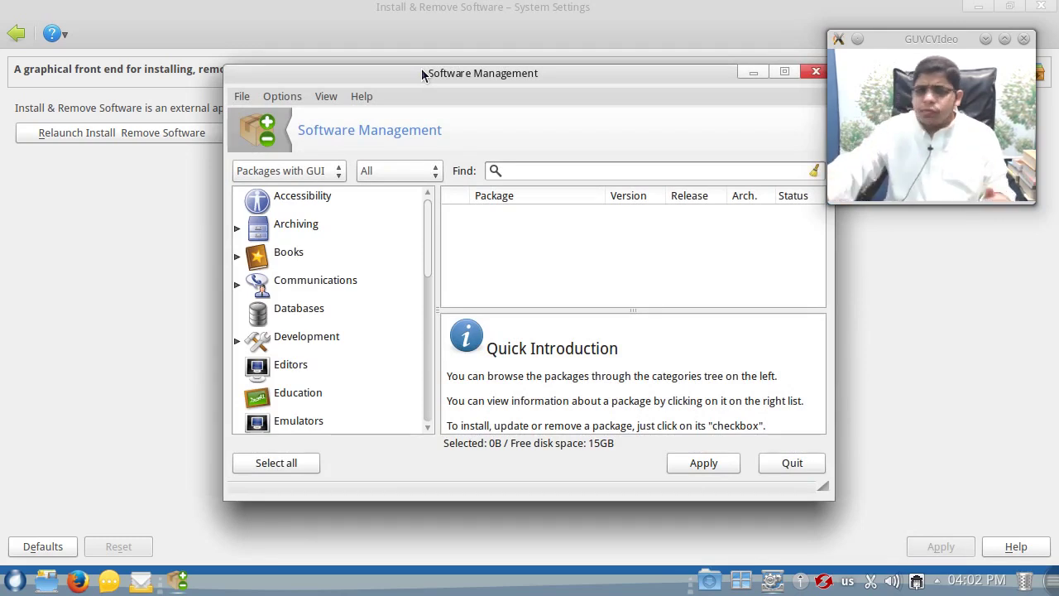
{"action": "left_click_drag", "start_coordinate": [422, 74], "coordinate": [251, 33]}
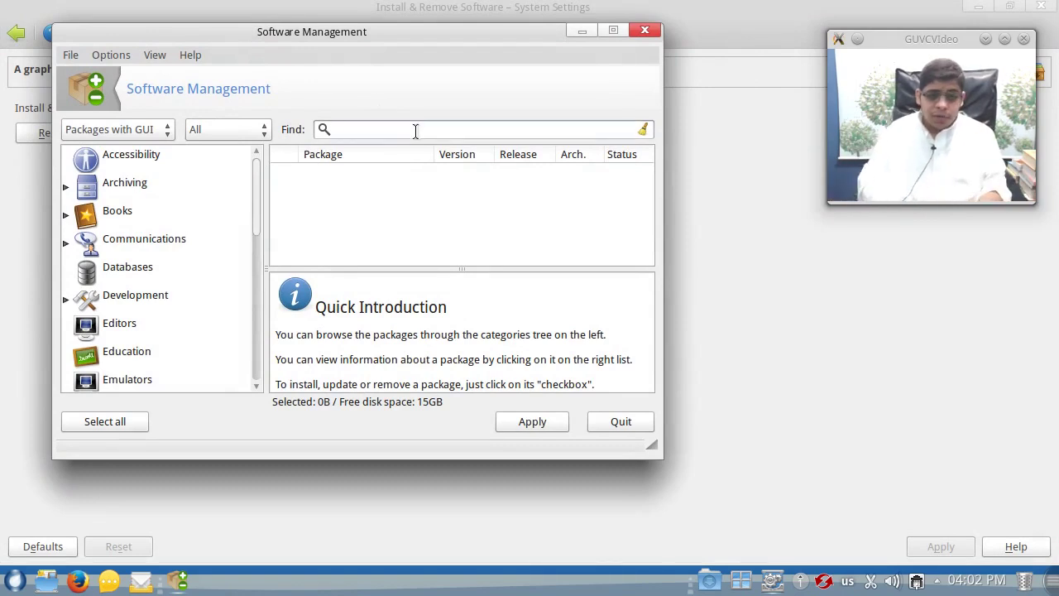
{"action": "type", "text": "p"}
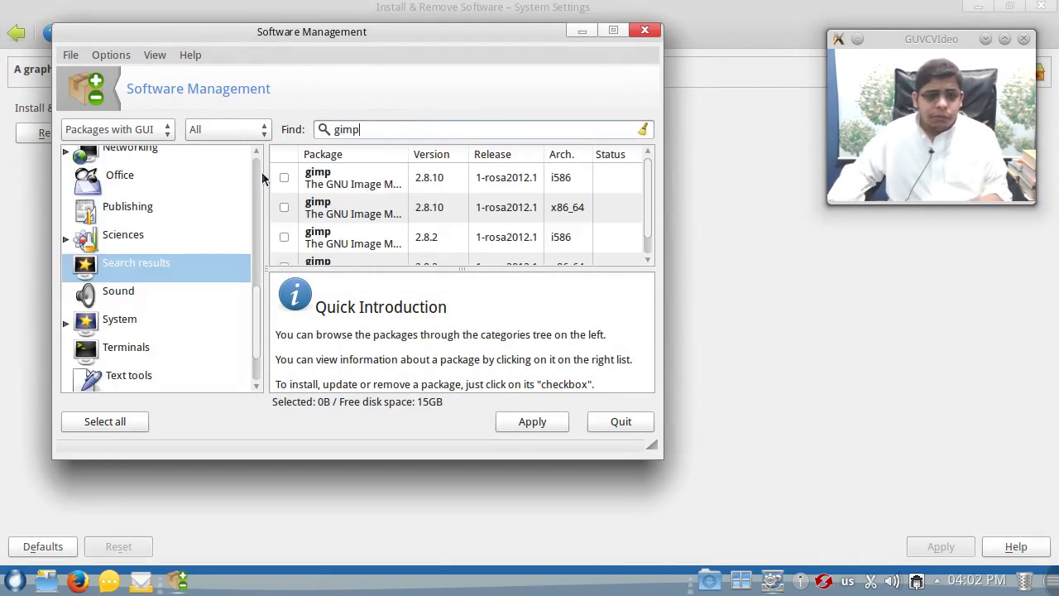
{"action": "left_click", "coordinate": [284, 177]}
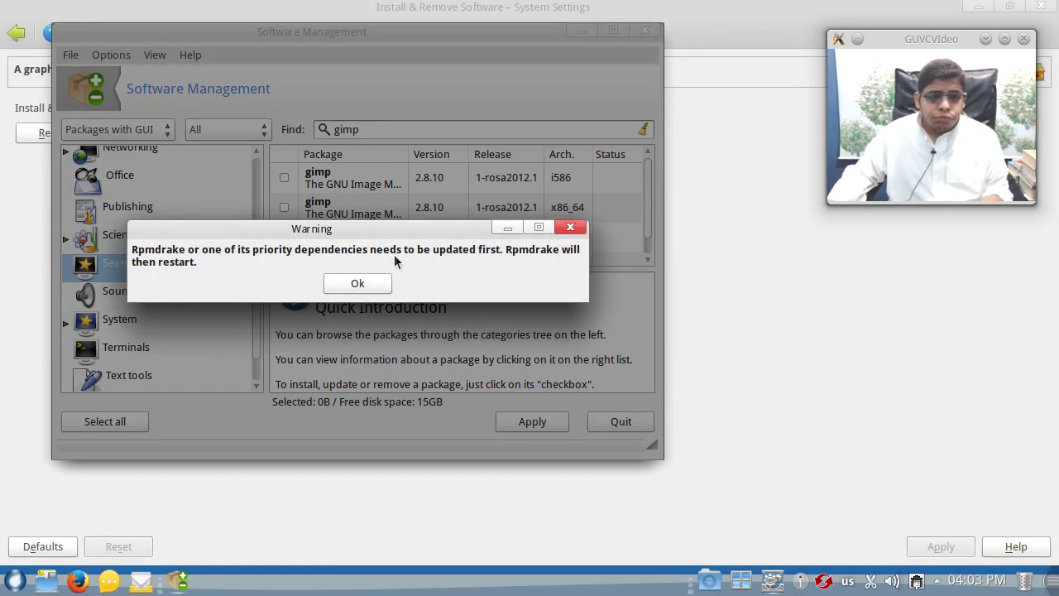
{"action": "left_click", "coordinate": [357, 284]}
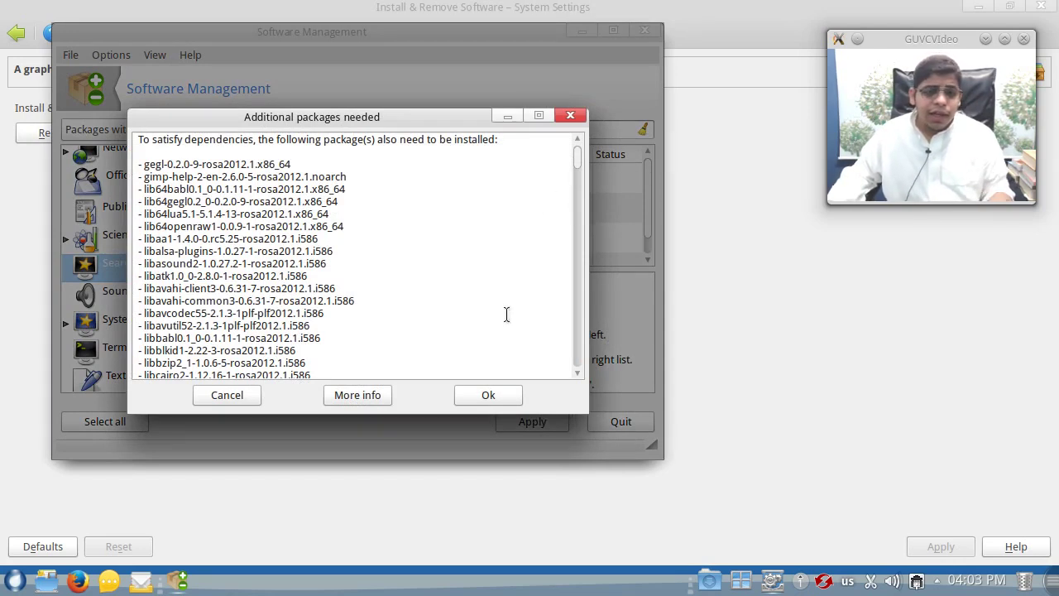
{"action": "left_click", "coordinate": [497, 394]}
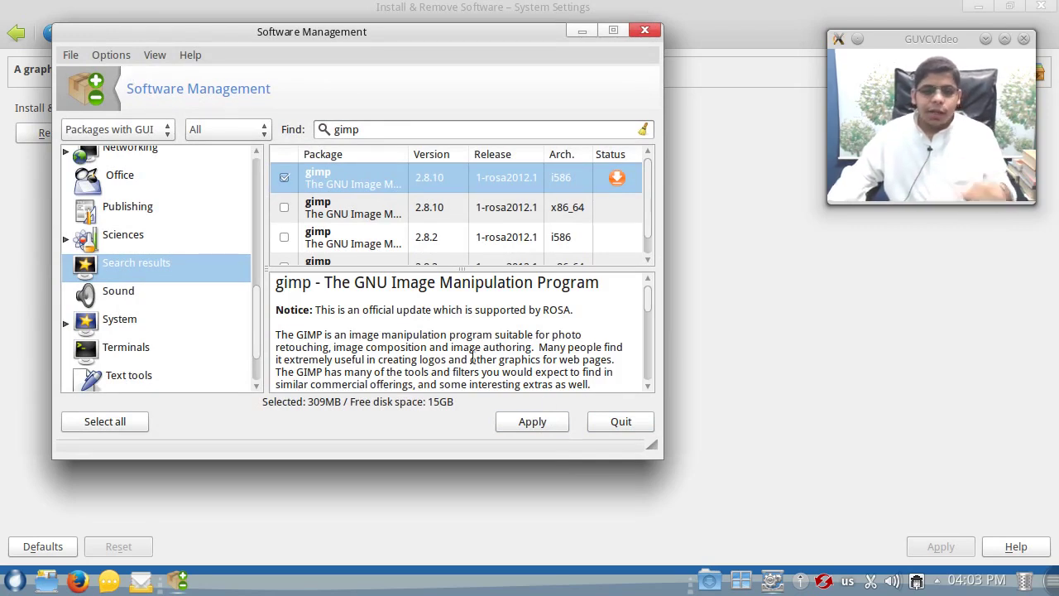
- Unmark gimp and select all media sources, including non-free, for updating
{"action": "left_click", "coordinate": [283, 177]}
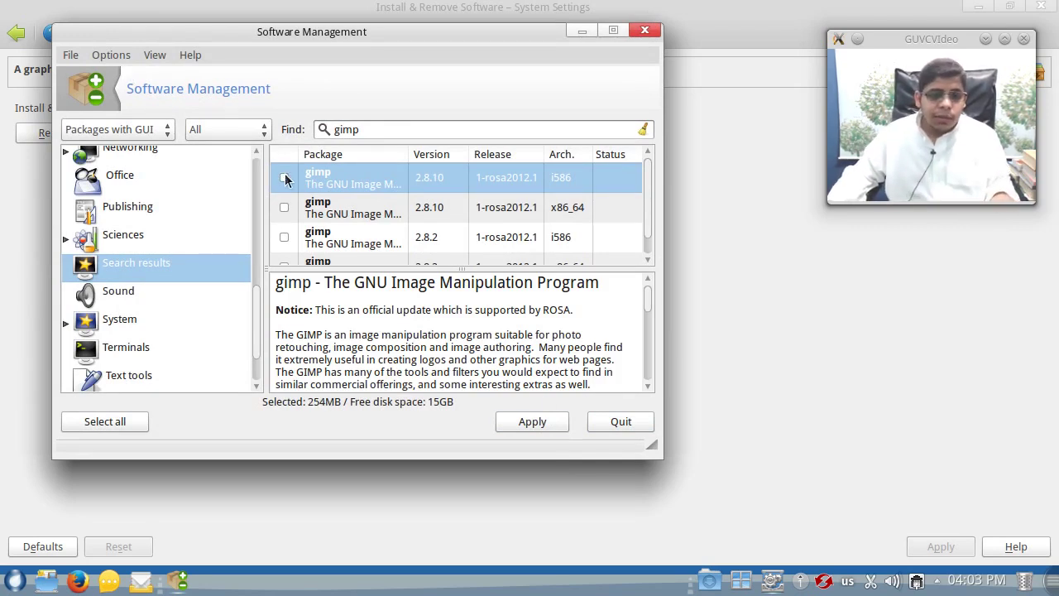
{"action": "left_click", "coordinate": [64, 57]}
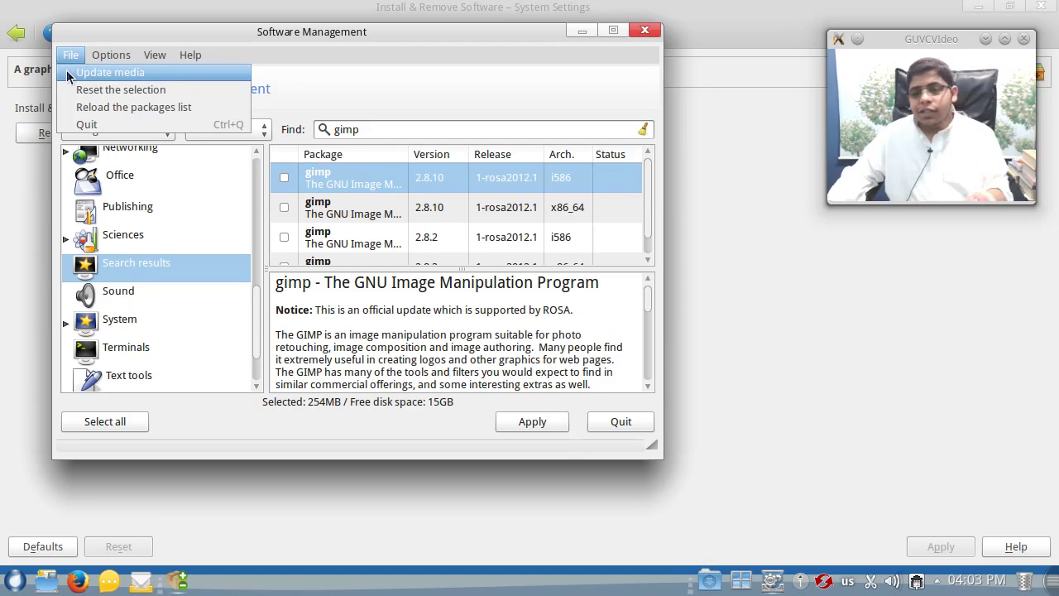
{"action": "left_click", "coordinate": [70, 76]}
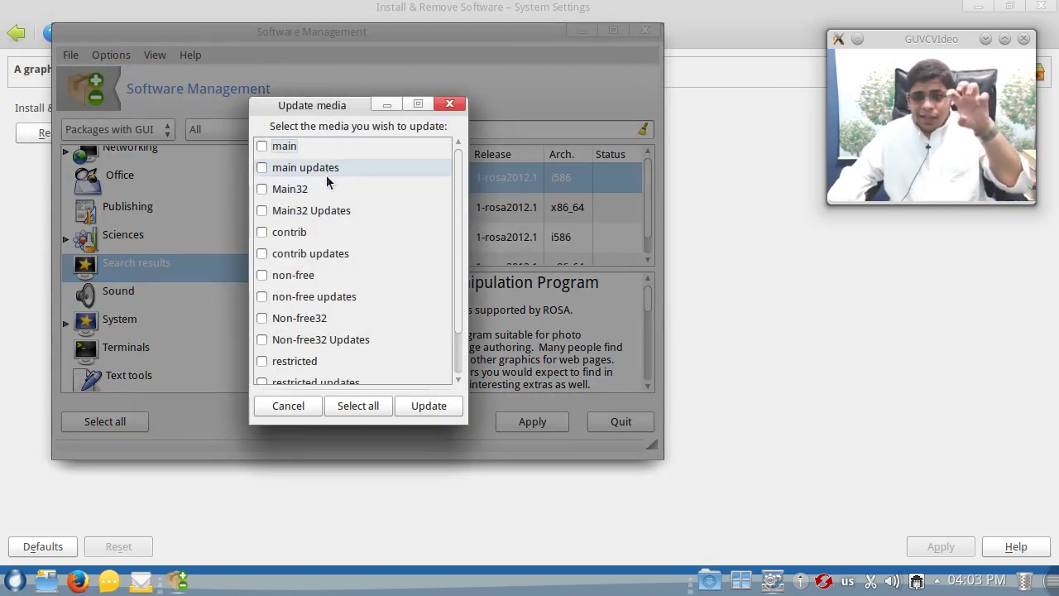
{"action": "left_click_drag", "start_coordinate": [458, 265], "coordinate": [456, 160]}
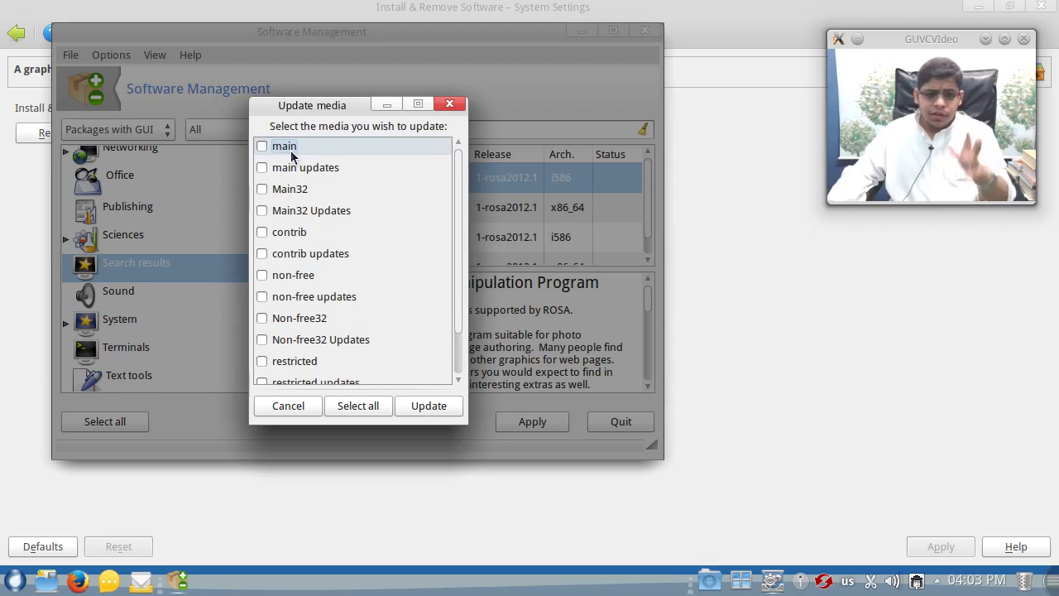
{"action": "left_click", "coordinate": [354, 403]}
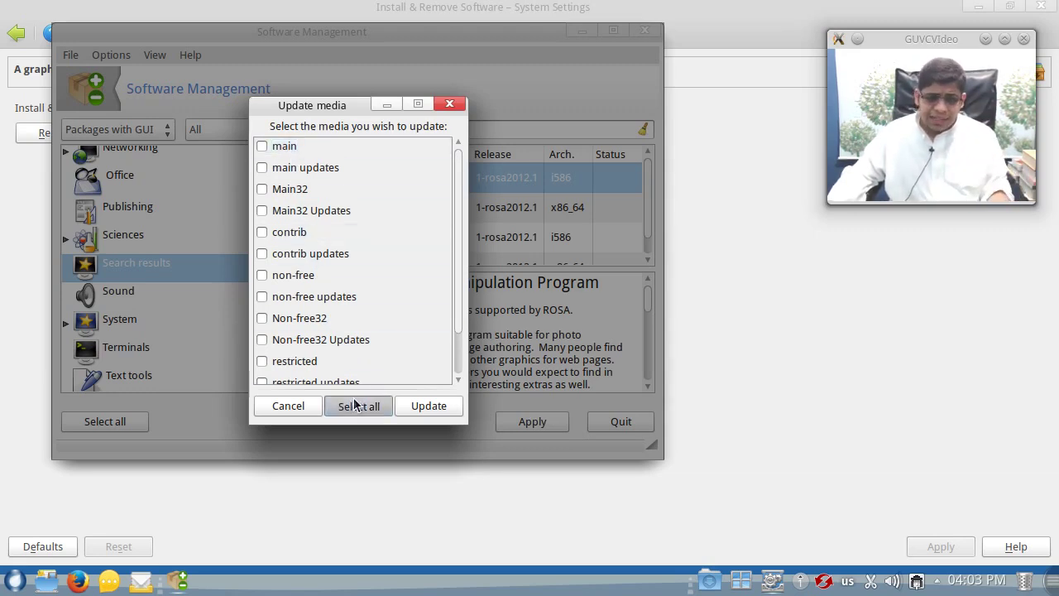
{"action": "left_click", "coordinate": [262, 276]}
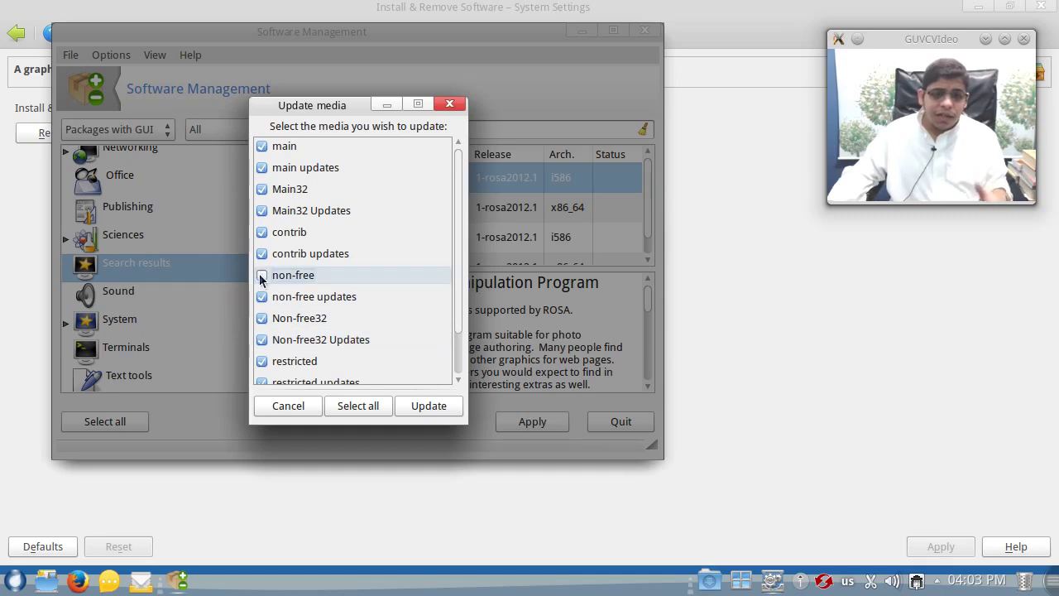
{"action": "left_click", "coordinate": [262, 275]}
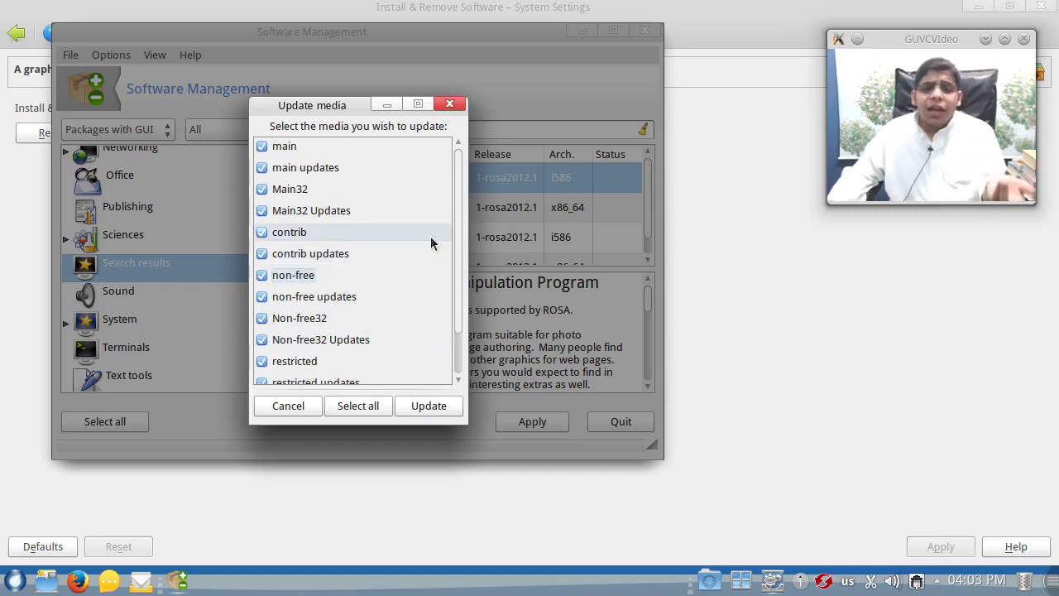
- Start the media update, cancel the download, and dismiss the resulting error
{"action": "scroll", "coordinate": [443, 331], "scroll_direction": "down", "scroll_amount": 1}
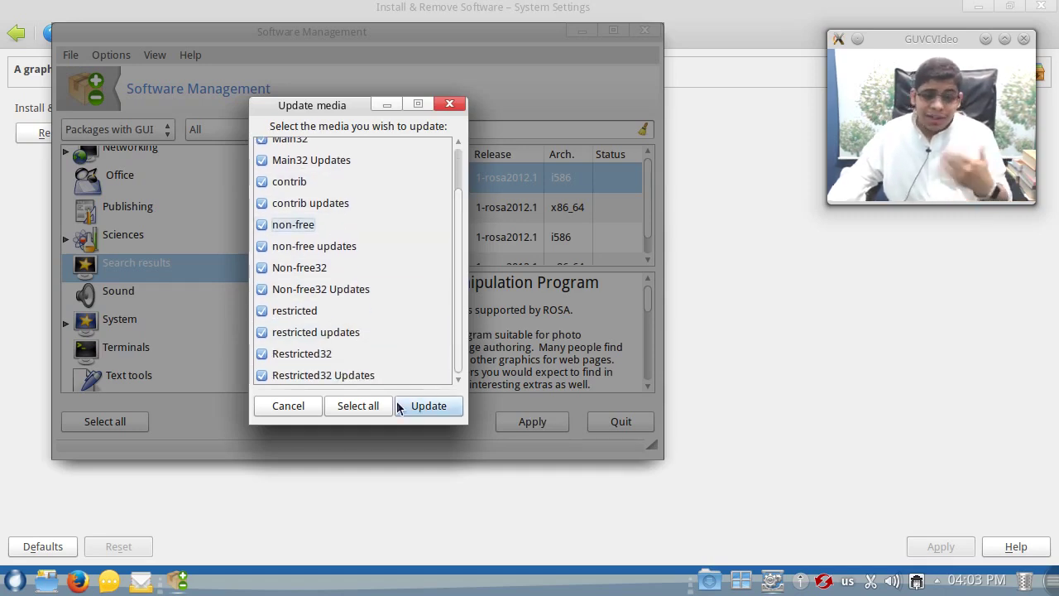
{"action": "left_click", "coordinate": [431, 406]}
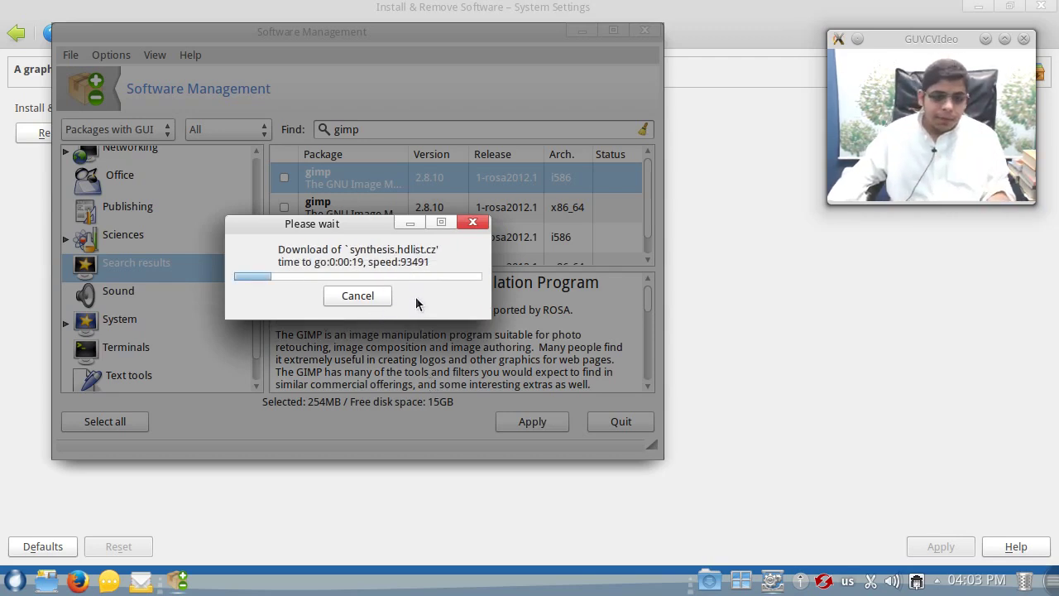
{"action": "left_click", "coordinate": [358, 297]}
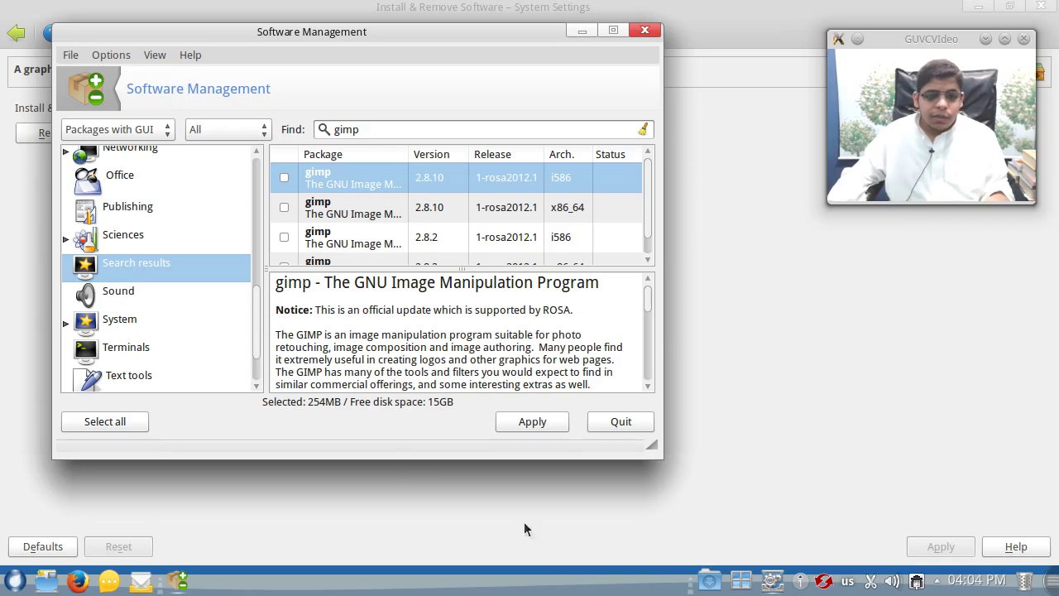
{"action": "left_click", "coordinate": [532, 421]}
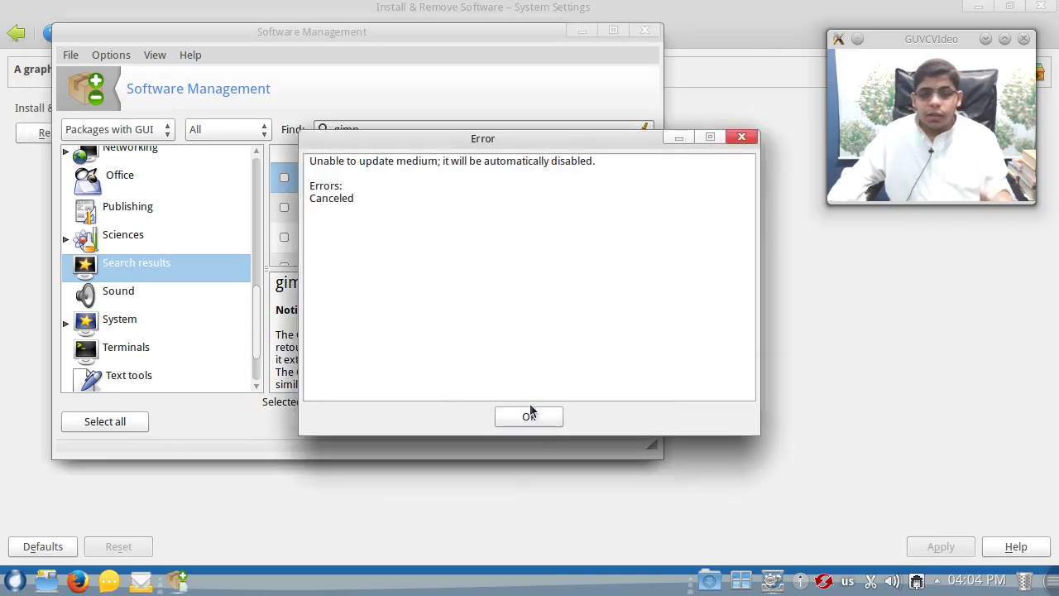
{"action": "left_click", "coordinate": [530, 416]}
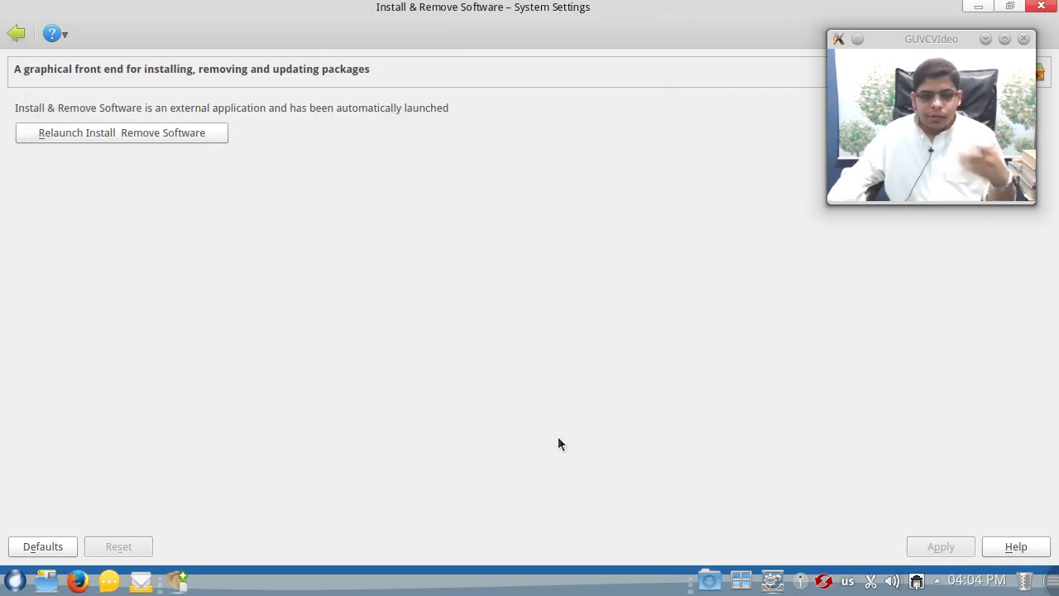
- Bring Software Management forward and open its Media Manager
{"action": "left_click_drag", "start_coordinate": [466, 18], "coordinate": [425, 113]}
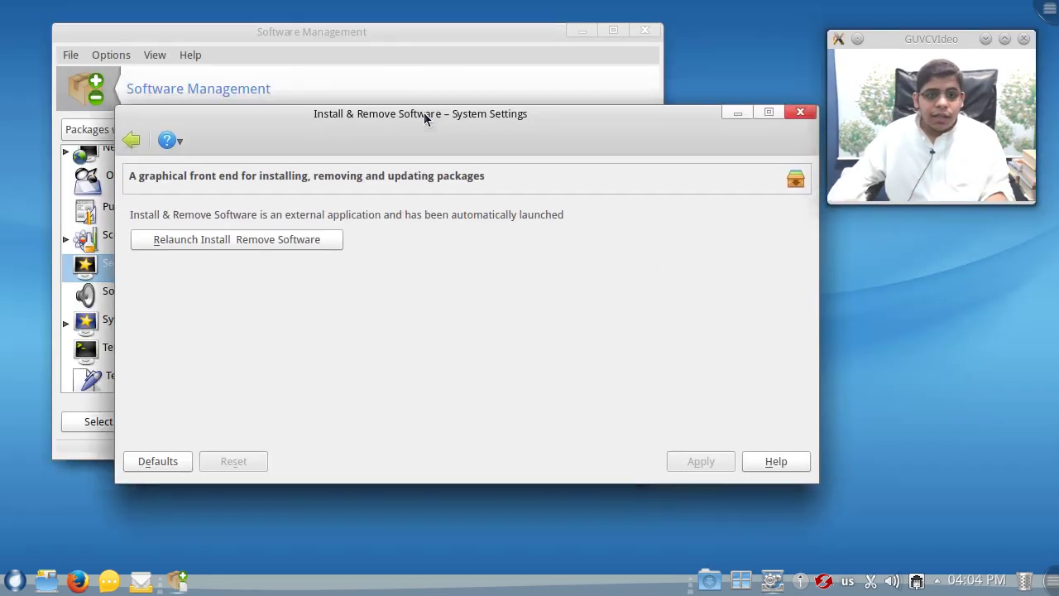
{"action": "left_click", "coordinate": [383, 52]}
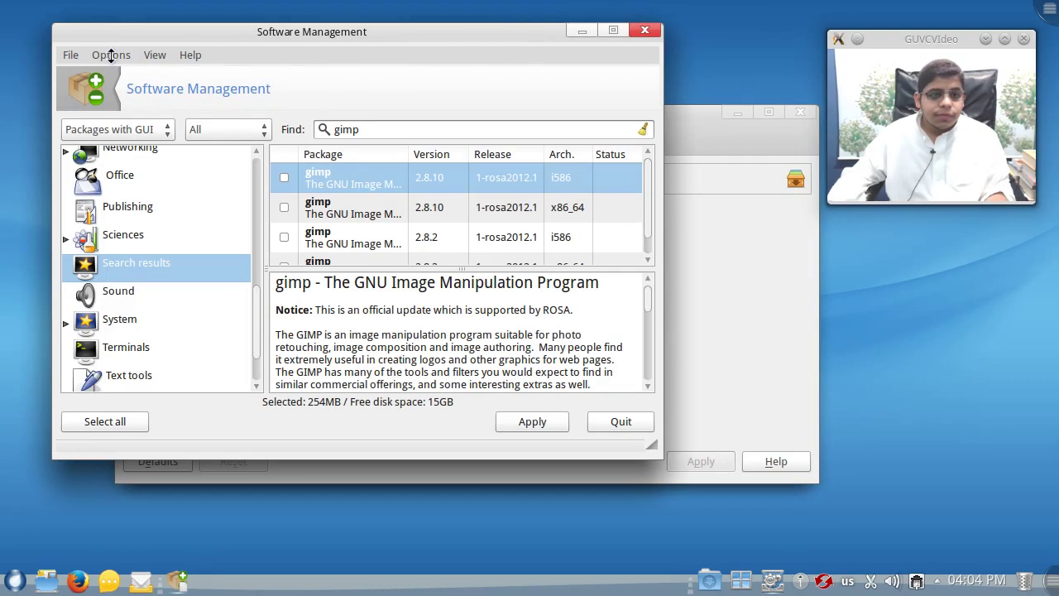
{"action": "left_click", "coordinate": [110, 55]}
{"action": "left_click", "coordinate": [72, 55]}
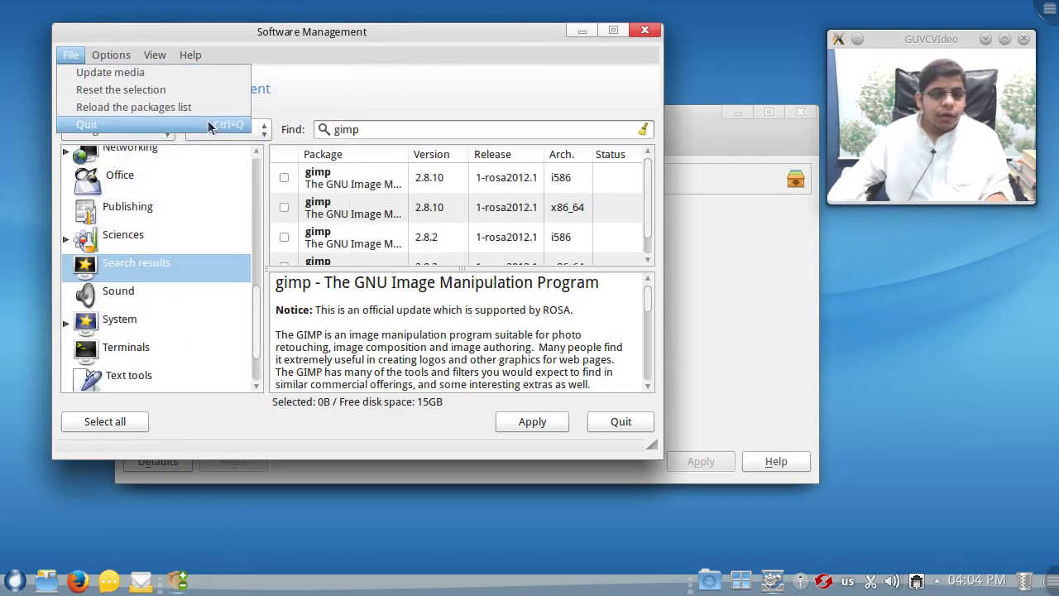
{"action": "mouse_move", "coordinate": [100, 58]}
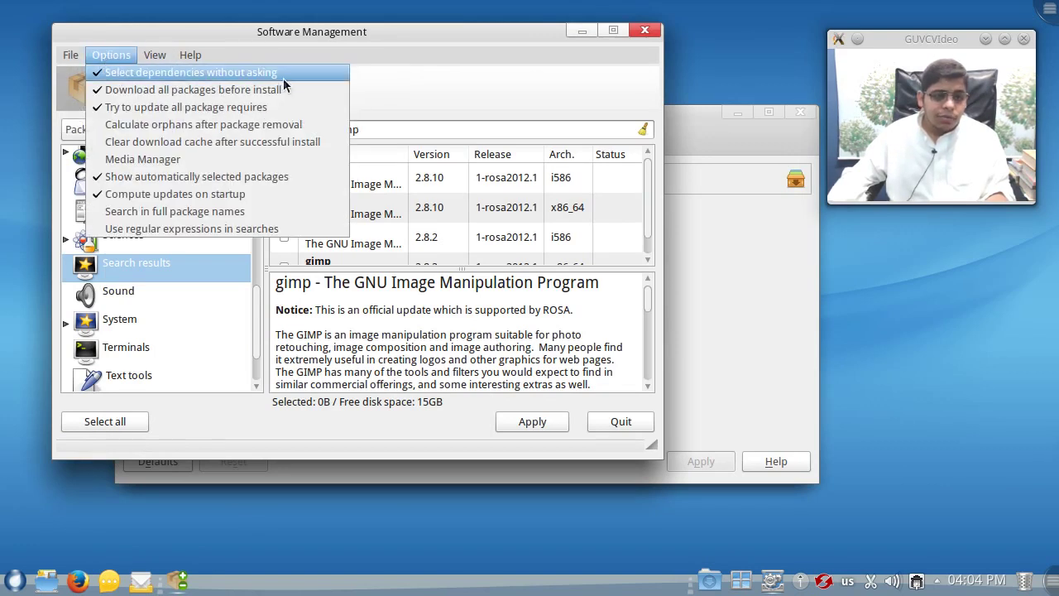
{"action": "left_click", "coordinate": [183, 162]}
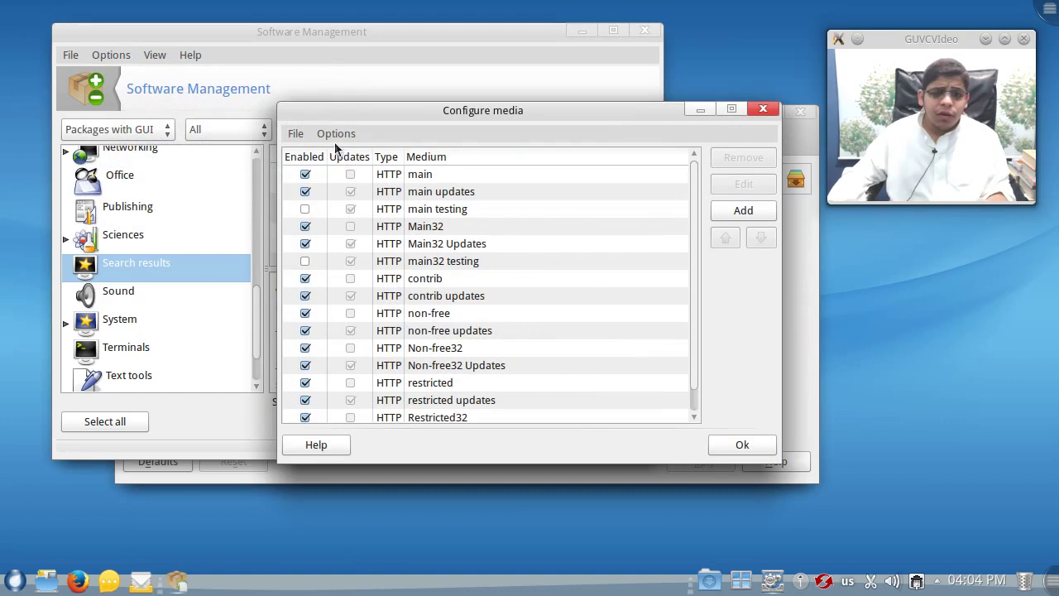
{"action": "scroll", "coordinate": [694, 261], "scroll_direction": "down", "scroll_amount": 1}
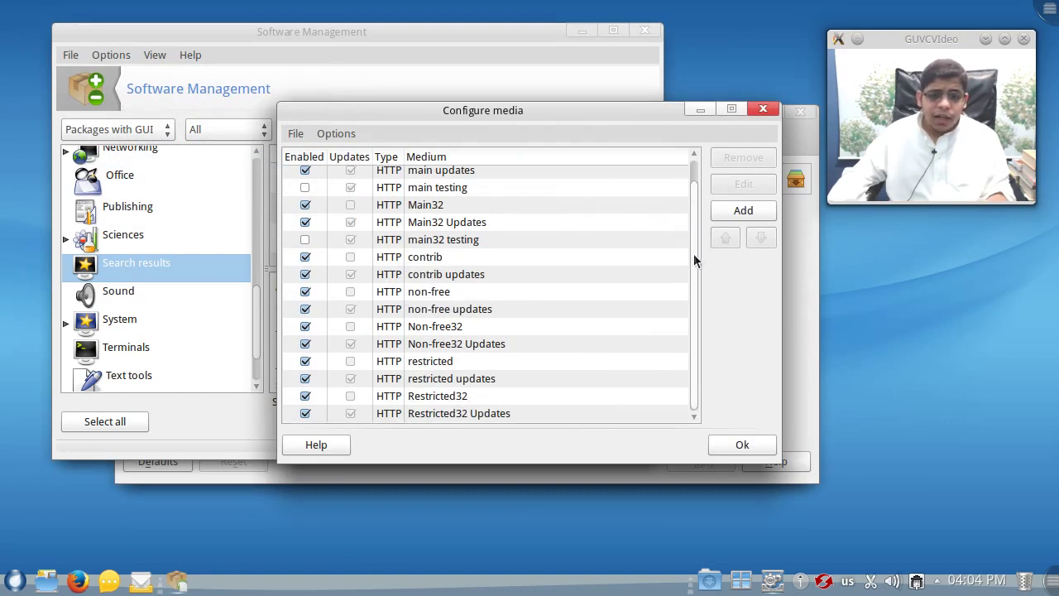
{"action": "scroll", "coordinate": [698, 298], "scroll_direction": "up", "scroll_amount": 1}
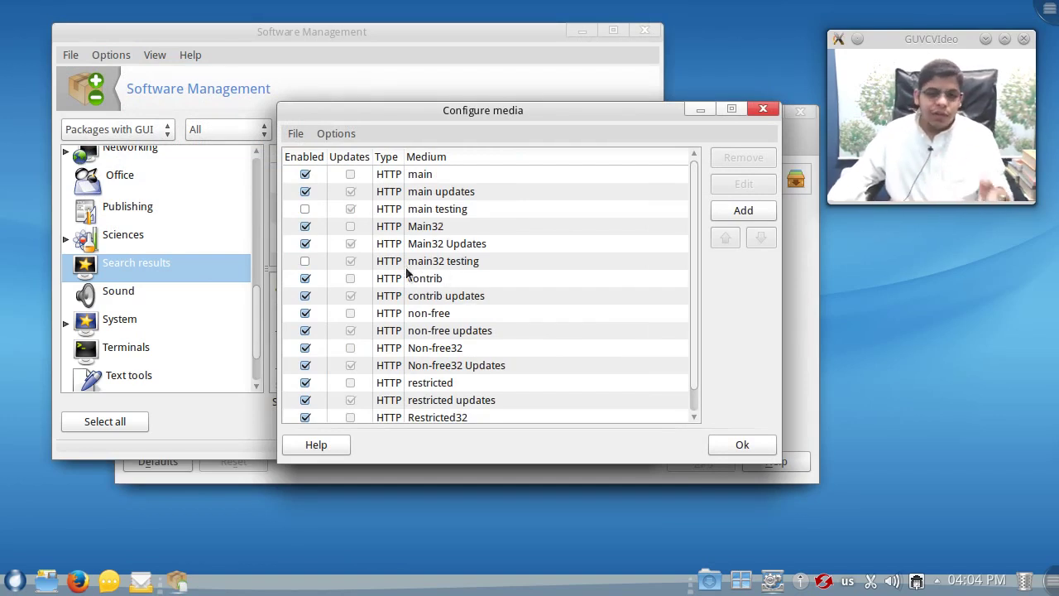
- Disable the contrib, non-free, Non-free32, restricted and Restricted32 media and their updates
{"action": "left_click", "coordinate": [305, 280]}
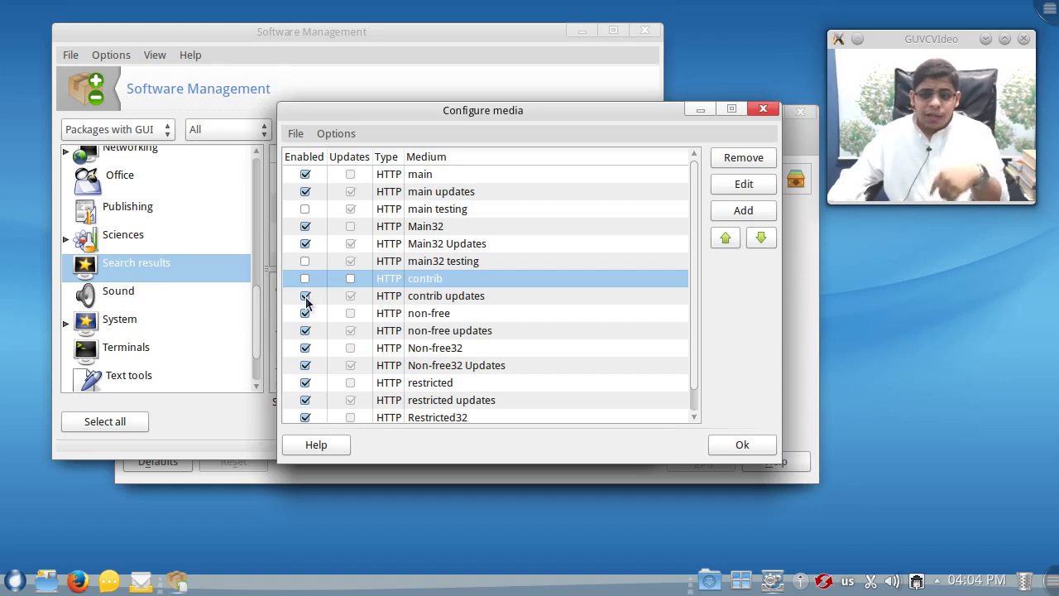
{"action": "left_click", "coordinate": [305, 296]}
{"action": "left_click", "coordinate": [305, 313]}
{"action": "left_click", "coordinate": [305, 315]}
{"action": "left_click", "coordinate": [305, 331]}
{"action": "left_click", "coordinate": [304, 312]}
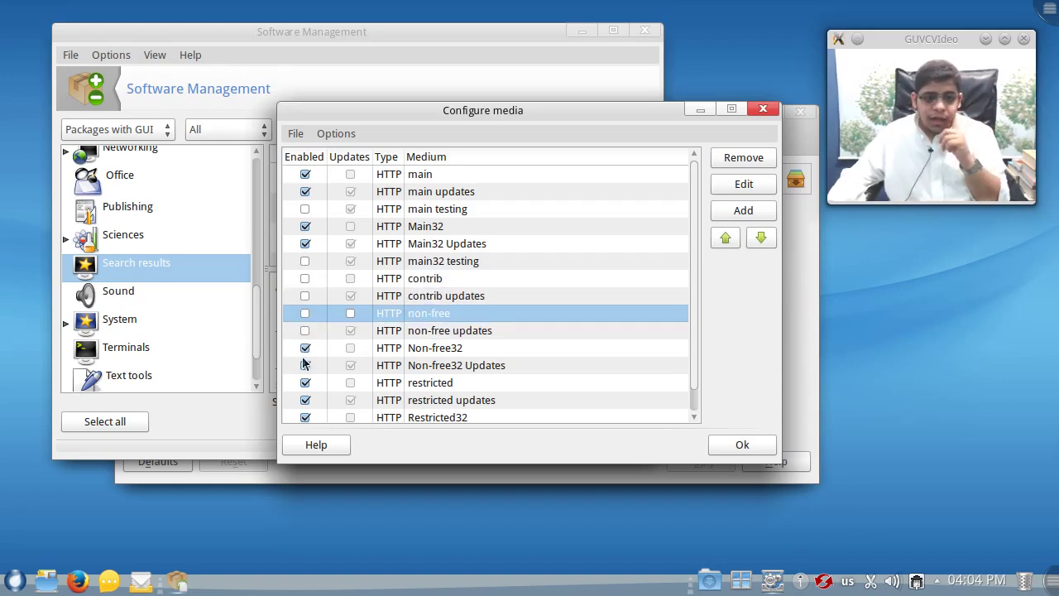
{"action": "left_click", "coordinate": [306, 349]}
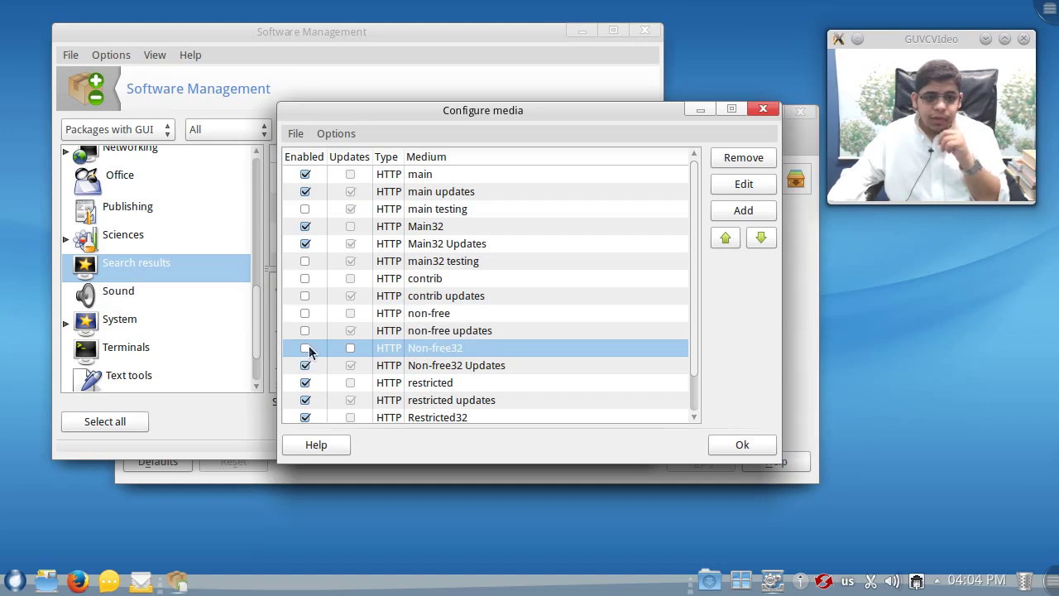
{"action": "scroll", "coordinate": [306, 364], "scroll_direction": "down", "scroll_amount": 1}
{"action": "left_click", "coordinate": [304, 327]}
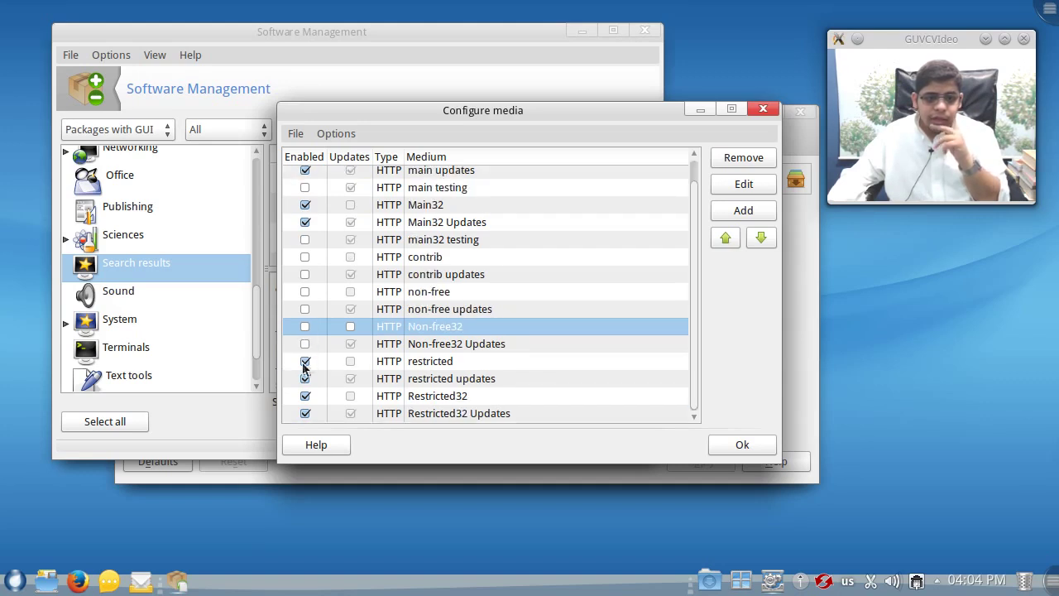
{"action": "left_click", "coordinate": [304, 361]}
{"action": "left_click", "coordinate": [304, 379]}
{"action": "left_click", "coordinate": [304, 395]}
{"action": "left_click", "coordinate": [306, 413]}
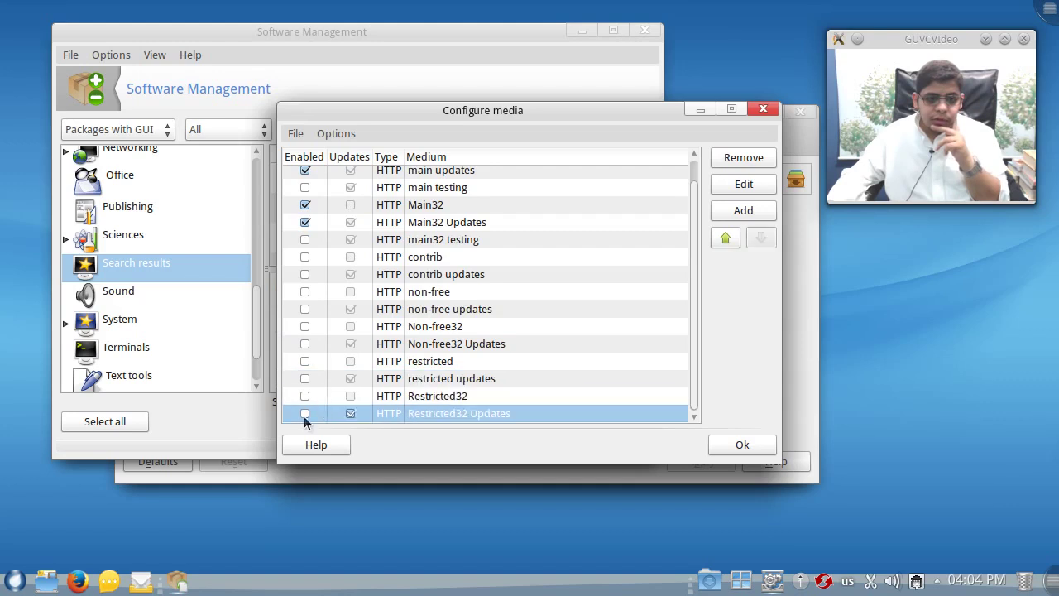
- Toggle main32 testing, decline updating the medium, and save the media configuration
{"action": "scroll", "coordinate": [335, 384], "scroll_direction": "up", "scroll_amount": 1}
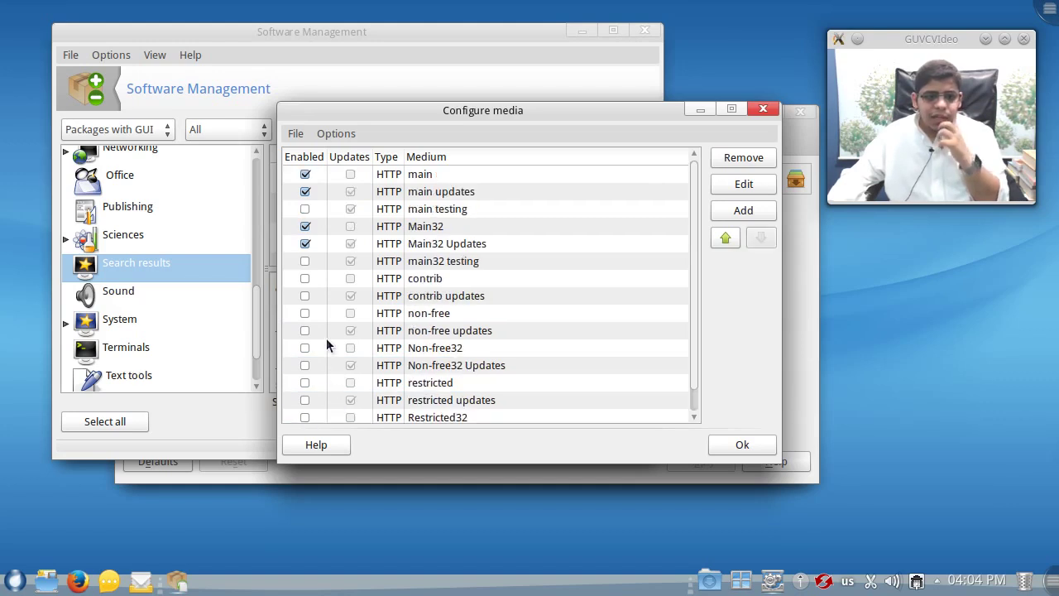
{"action": "left_click", "coordinate": [304, 263]}
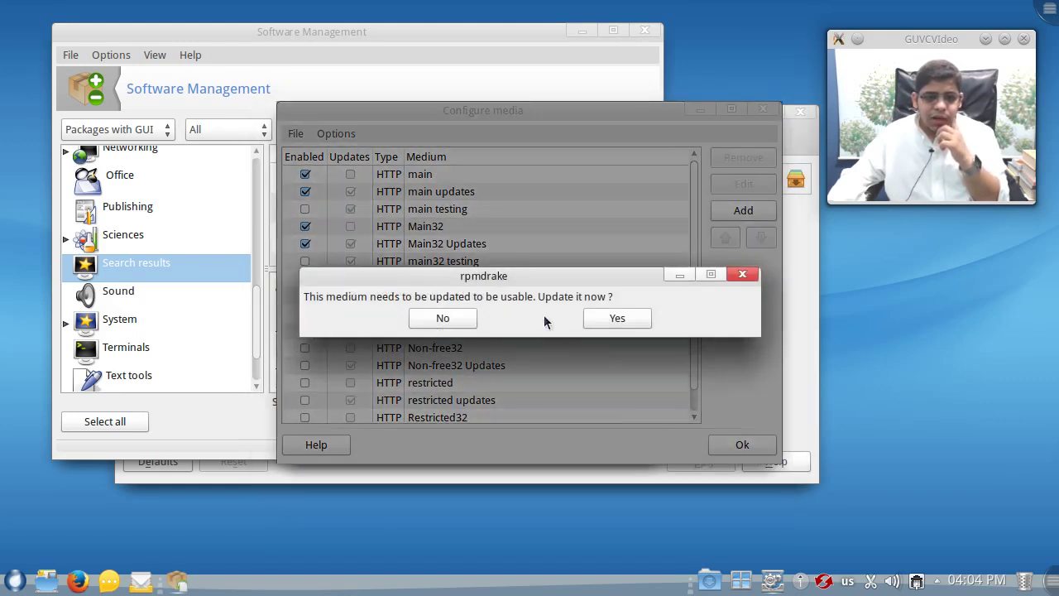
{"action": "left_click", "coordinate": [443, 318]}
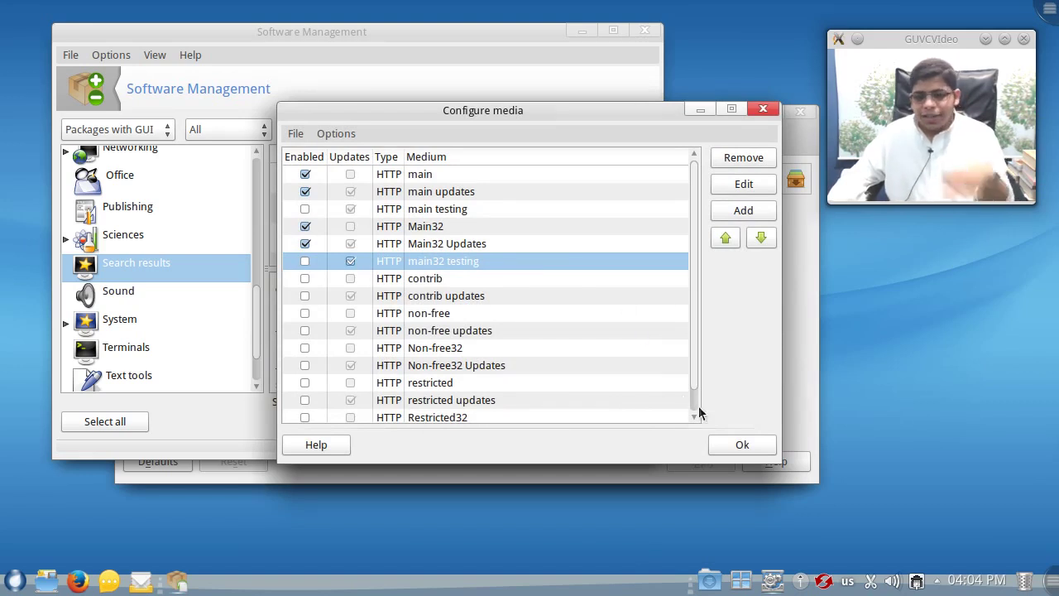
{"action": "left_click", "coordinate": [743, 447]}
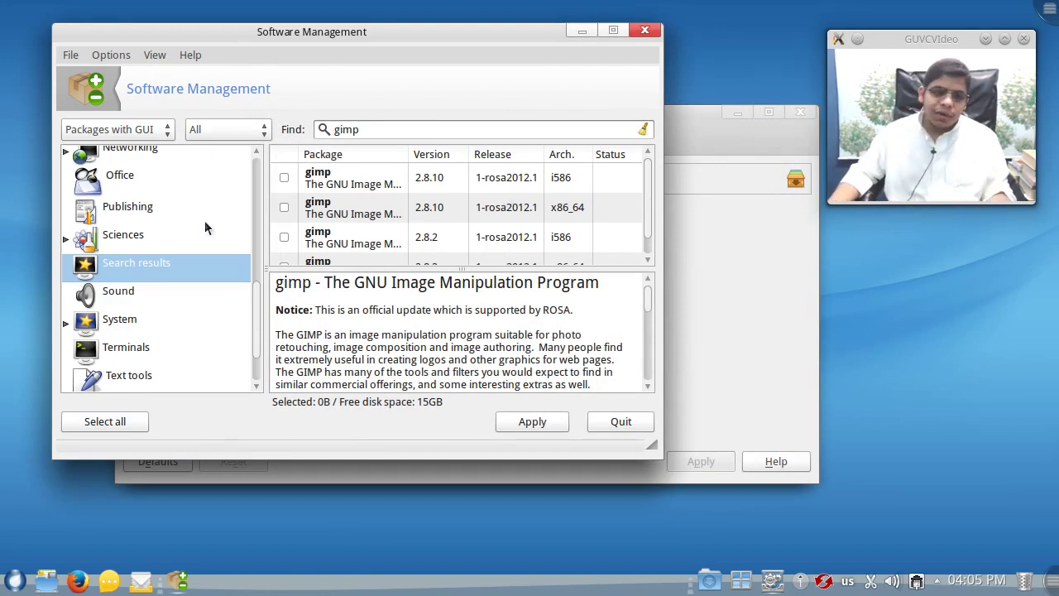
- Maximize the package manager and browse the Books, Computer books and Office categories
{"action": "left_click_drag", "start_coordinate": [253, 294], "coordinate": [240, 146]}
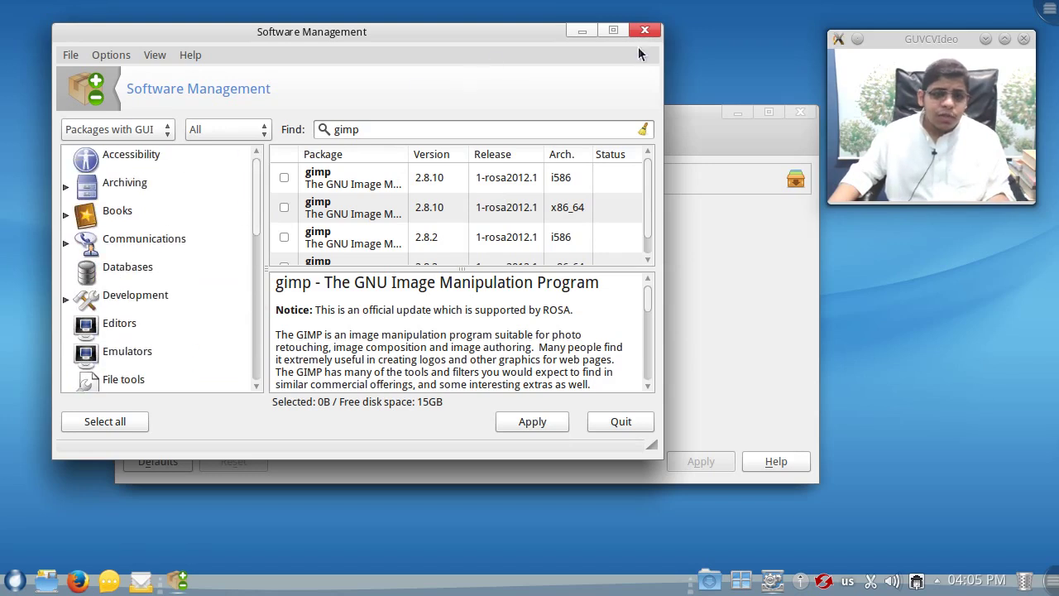
{"action": "left_click", "coordinate": [615, 30]}
{"action": "left_click", "coordinate": [90, 185]}
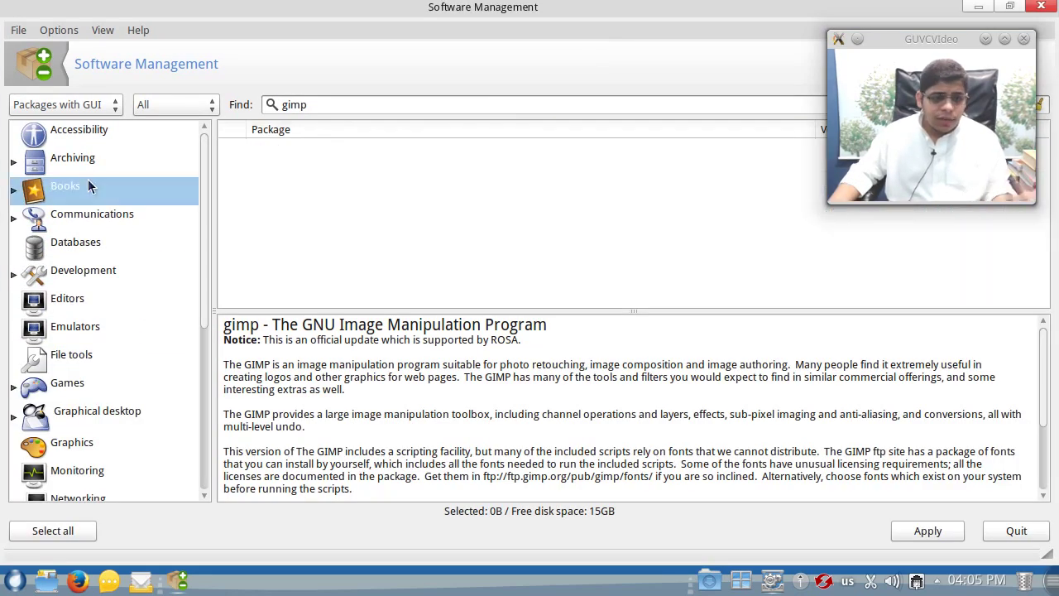
{"action": "left_click", "coordinate": [14, 191]}
{"action": "left_click", "coordinate": [66, 218]}
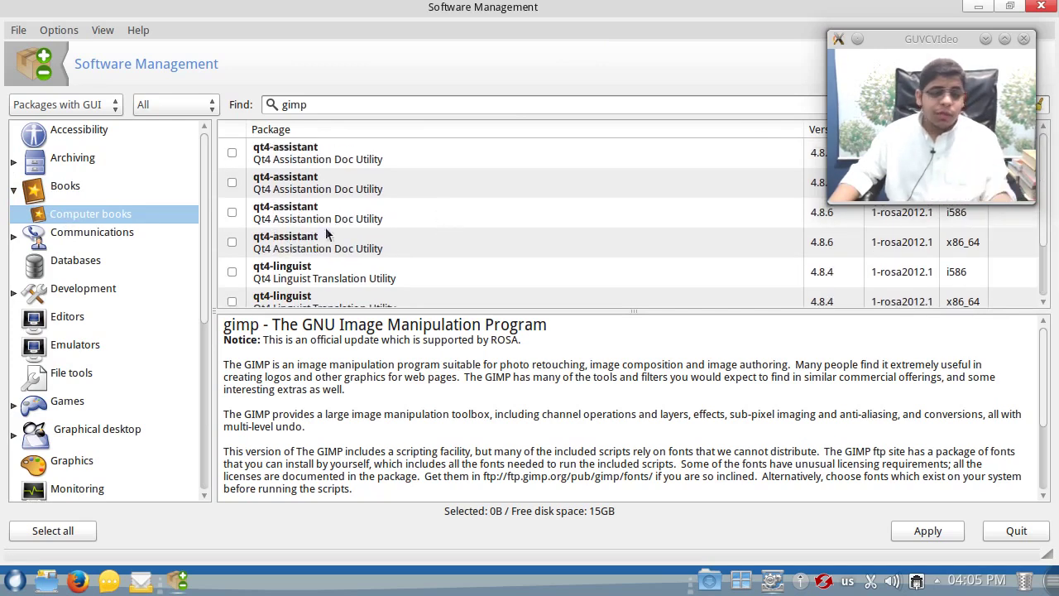
{"action": "scroll", "coordinate": [120, 283], "scroll_direction": "down", "scroll_amount": 3}
{"action": "scroll", "coordinate": [119, 276], "scroll_direction": "down", "scroll_amount": 3}
{"action": "left_click", "coordinate": [71, 229]}
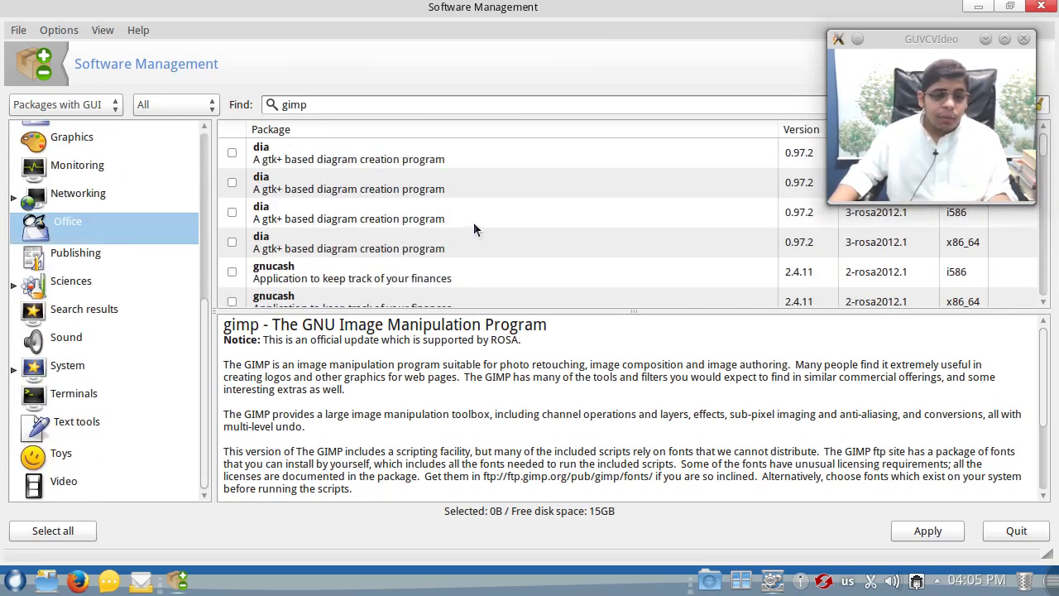
- Restore the window, look through the View and Options menus unchanged, and quit Rpmdrake
{"action": "left_click_drag", "start_coordinate": [516, 18], "coordinate": [476, 85]}
{"action": "scroll", "coordinate": [512, 315], "scroll_direction": "down", "scroll_amount": 1}
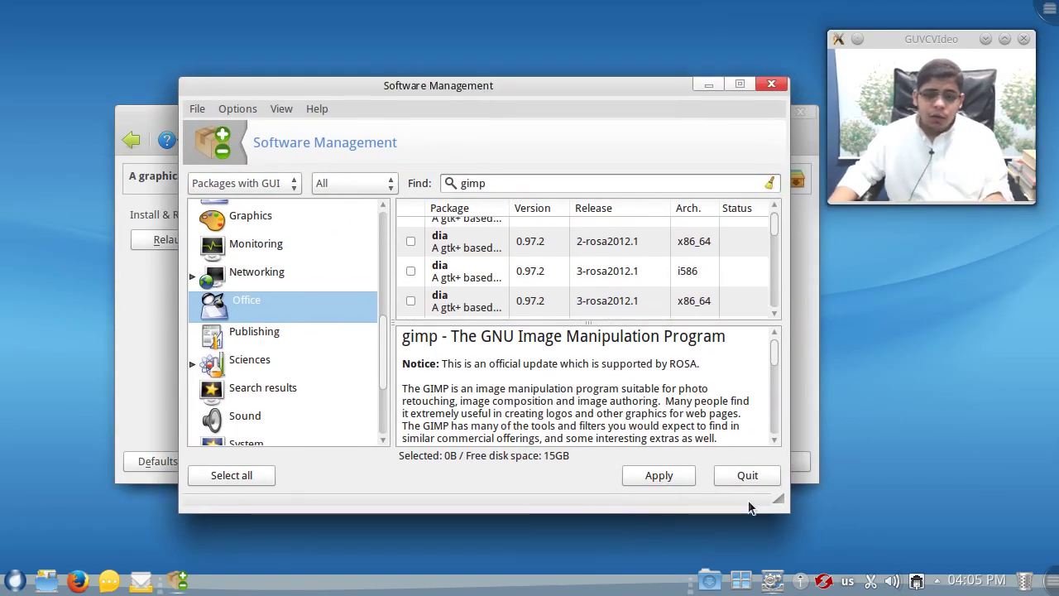
{"action": "left_click", "coordinate": [281, 111]}
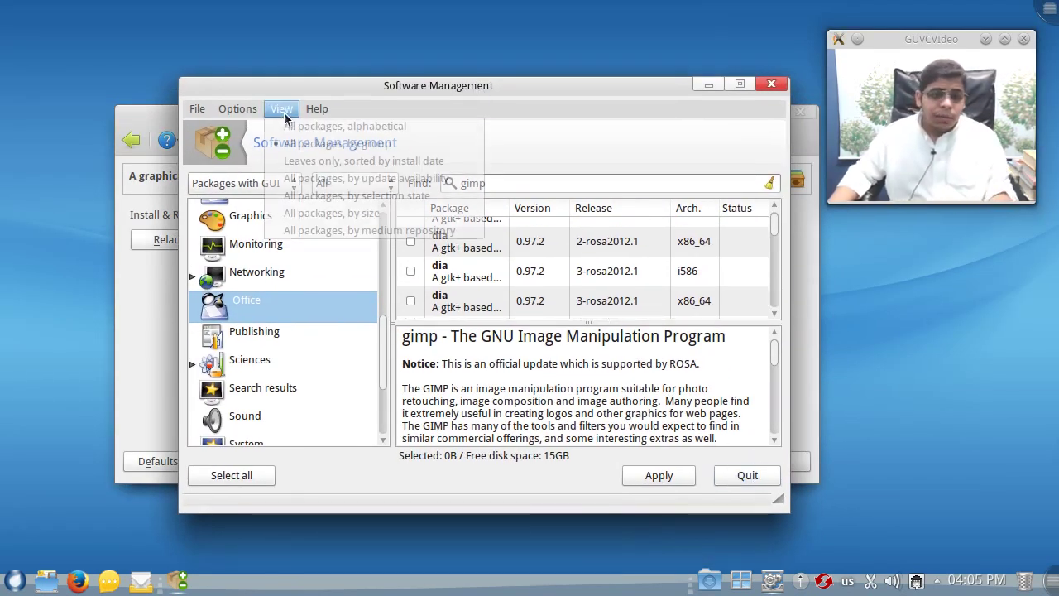
{"action": "mouse_move", "coordinate": [247, 118]}
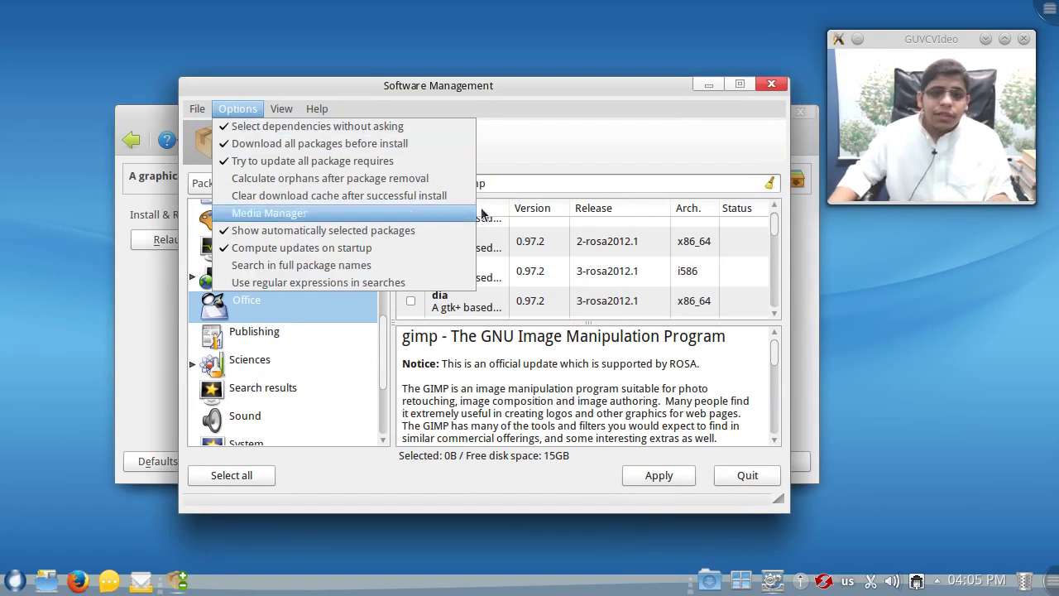
{"action": "left_click", "coordinate": [269, 212]}
{"action": "left_click", "coordinate": [238, 109]}
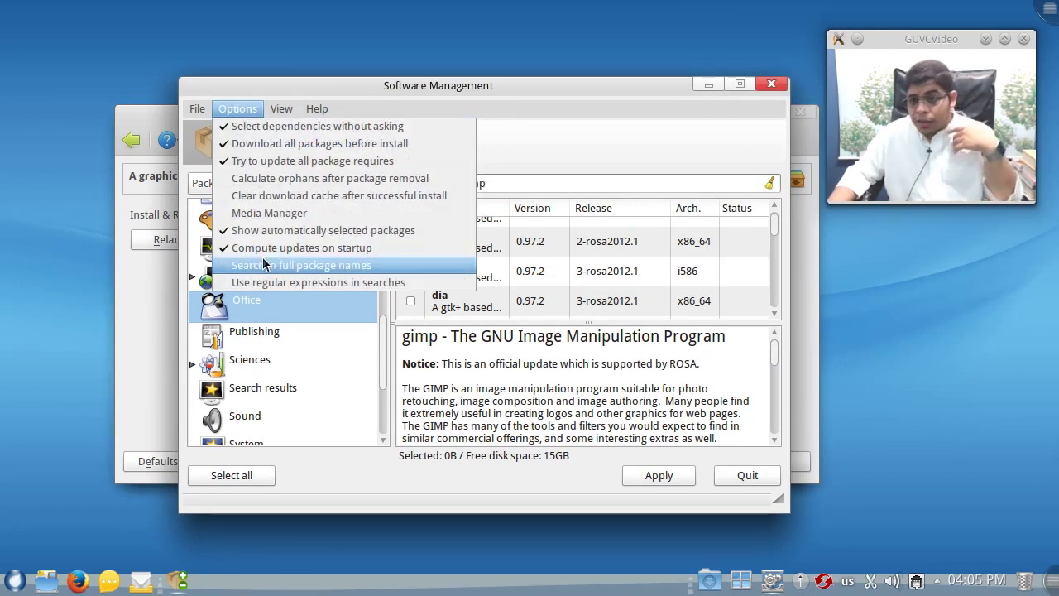
{"action": "mouse_move", "coordinate": [279, 106]}
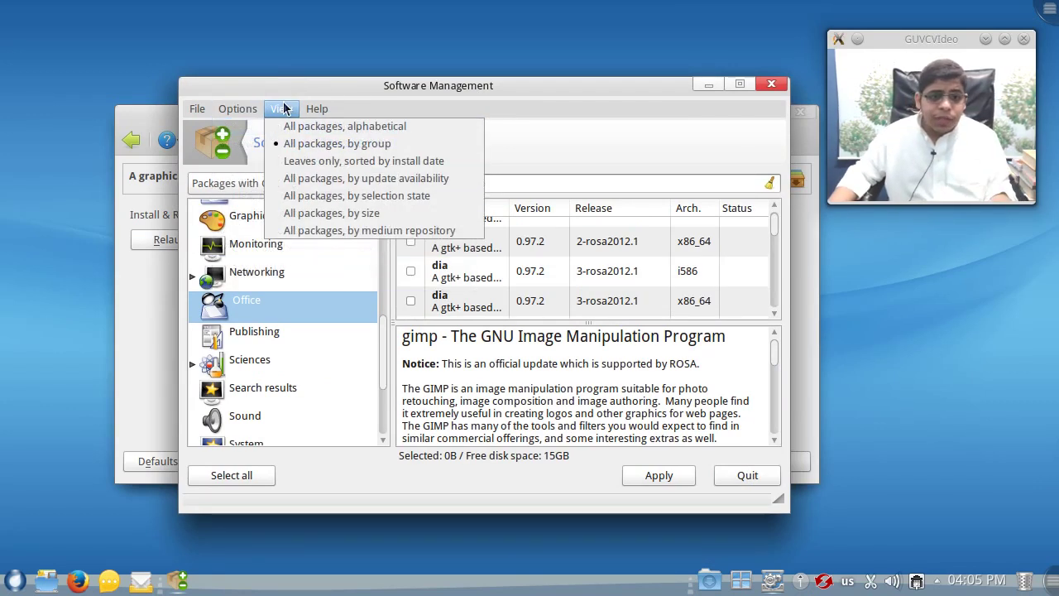
{"action": "left_click", "coordinate": [662, 118]}
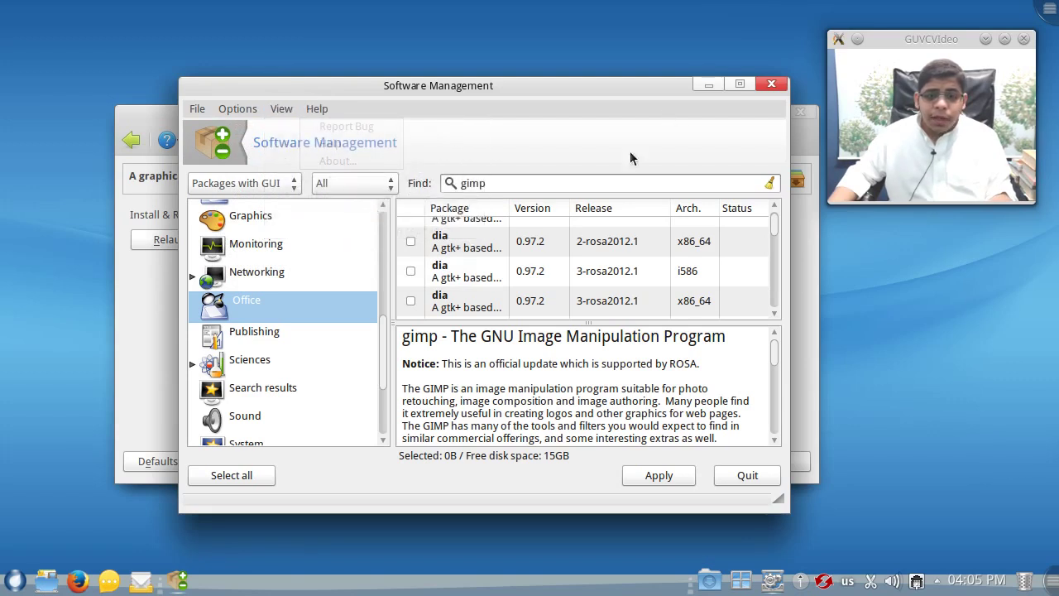
{"action": "left_click", "coordinate": [772, 84]}
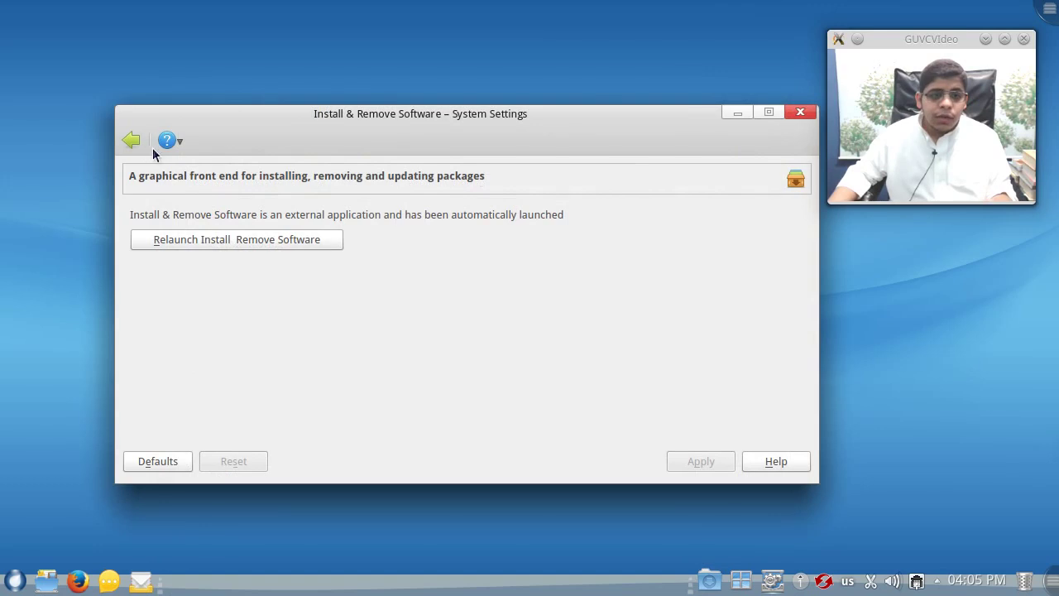
{"action": "left_click", "coordinate": [133, 140]}
- Maximize System Settings and preview the Horos, Mandriva KDE4, Oxygen and Oxygen-Air login themes, ending on Mandriva KDE4
{"action": "double_click", "coordinate": [306, 124]}
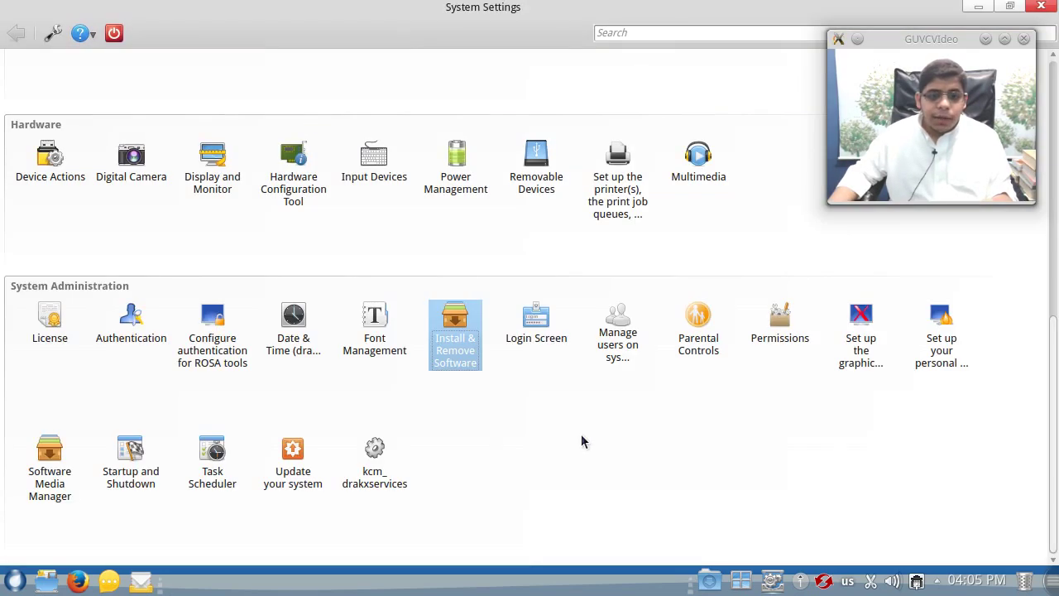
{"action": "left_click", "coordinate": [537, 317]}
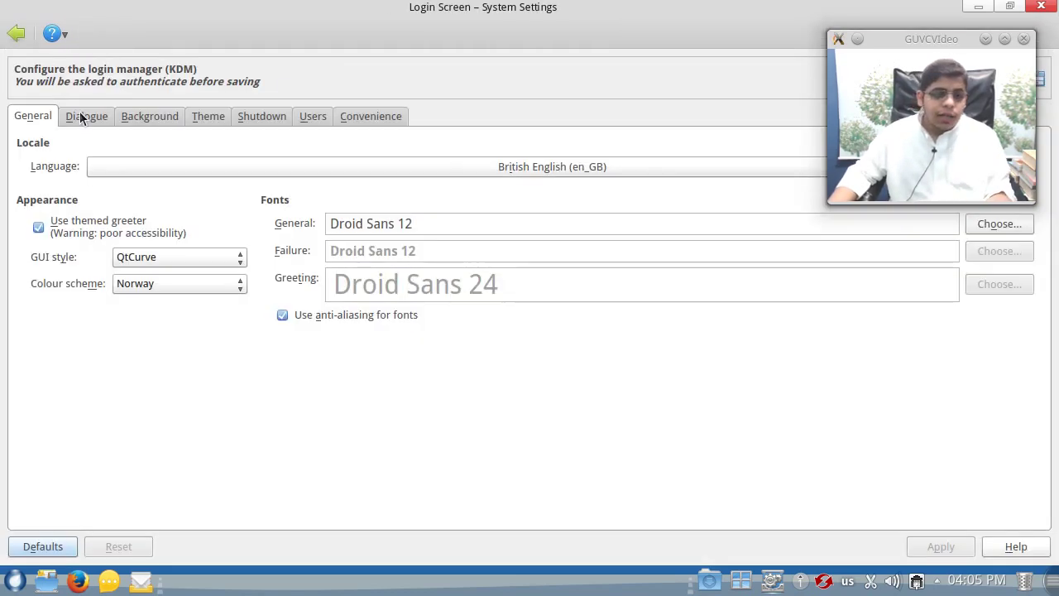
{"action": "left_click", "coordinate": [139, 118]}
{"action": "left_click", "coordinate": [198, 120]}
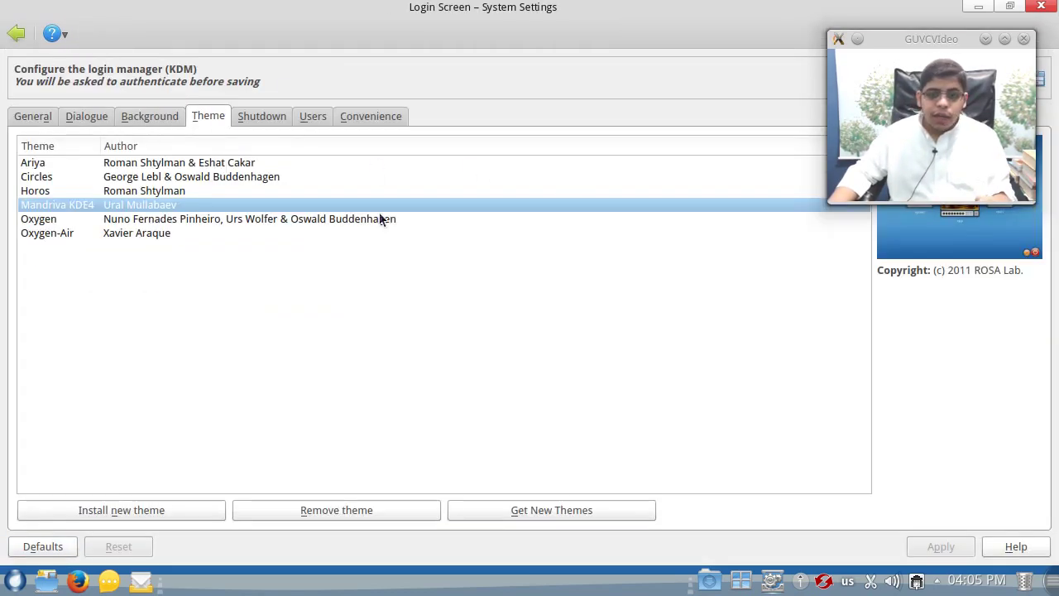
{"action": "left_click_drag", "start_coordinate": [911, 42], "coordinate": [817, 329]}
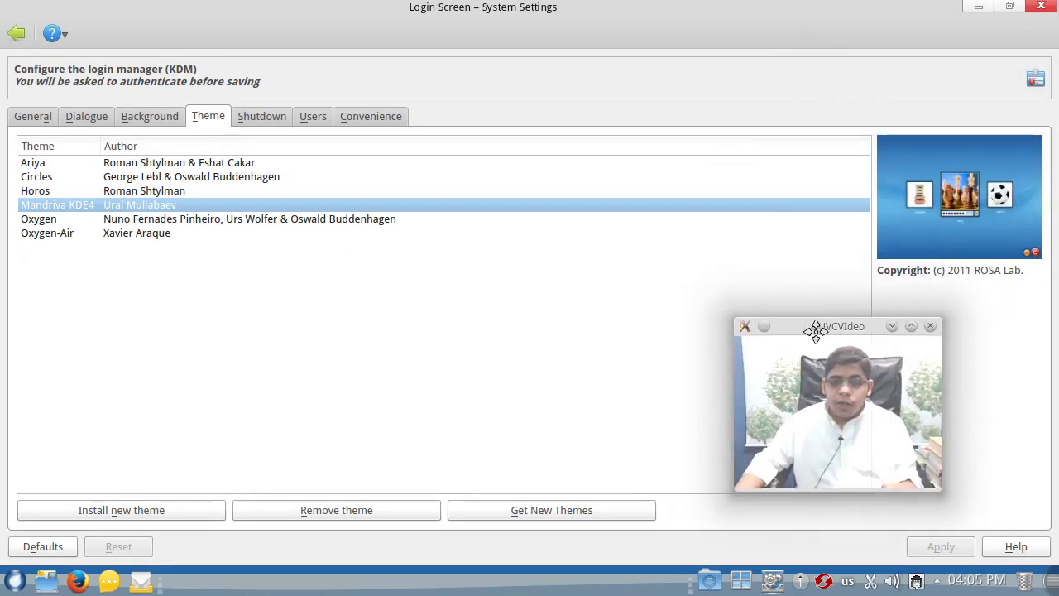
{"action": "left_click", "coordinate": [178, 191]}
{"action": "left_click", "coordinate": [177, 206]}
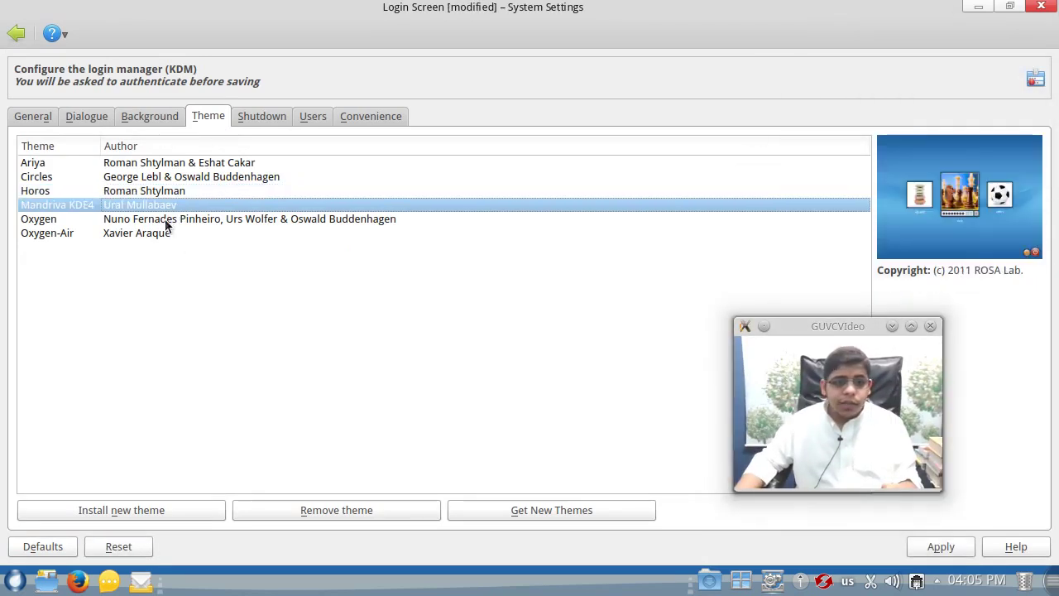
{"action": "left_click", "coordinate": [162, 220]}
{"action": "left_click", "coordinate": [160, 232]}
{"action": "left_click", "coordinate": [161, 203]}
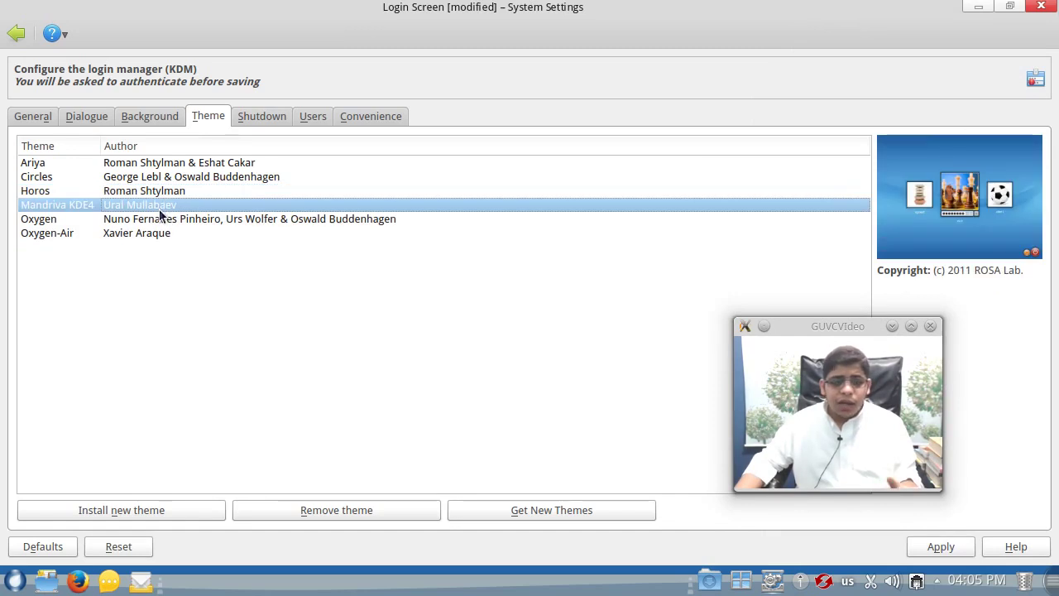
- Review the login screen's shutdown, convenience and user options, then leave and discard the changes
{"action": "left_click", "coordinate": [243, 117]}
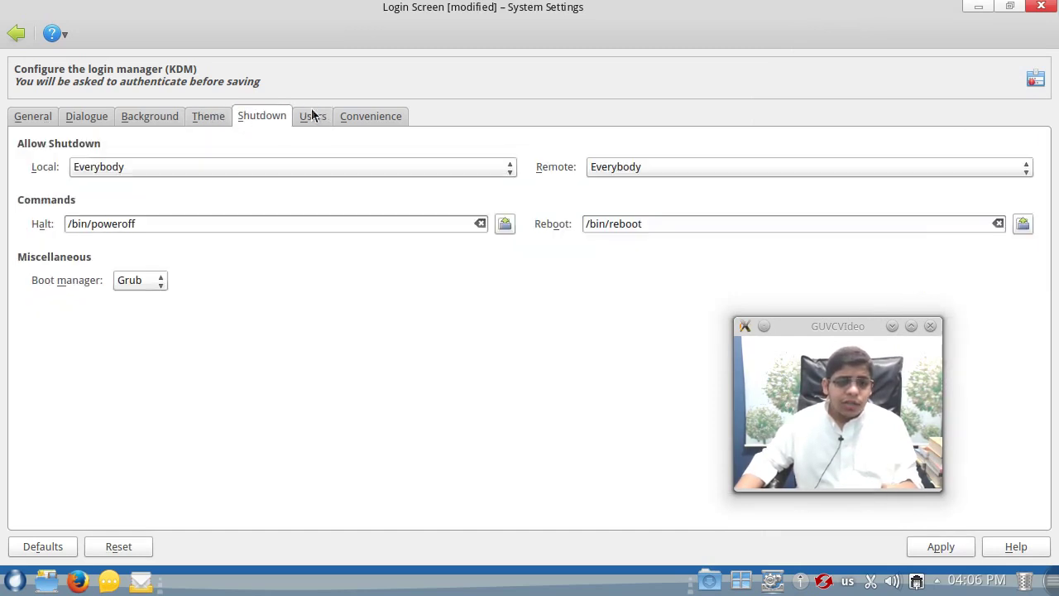
{"action": "left_click", "coordinate": [344, 118]}
{"action": "left_click", "coordinate": [282, 120]}
{"action": "left_click", "coordinate": [347, 117]}
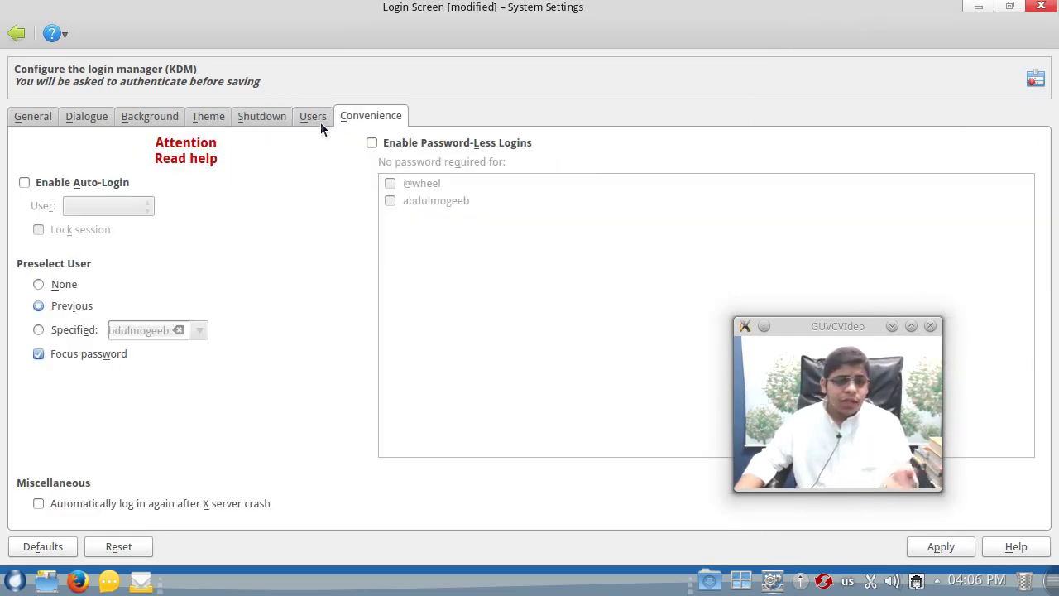
{"action": "left_click", "coordinate": [319, 120]}
{"action": "left_click", "coordinate": [24, 41]}
{"action": "left_click", "coordinate": [571, 318]}
{"action": "left_click_drag", "start_coordinate": [823, 328], "coordinate": [883, 407]}
{"action": "left_click", "coordinate": [621, 357]}
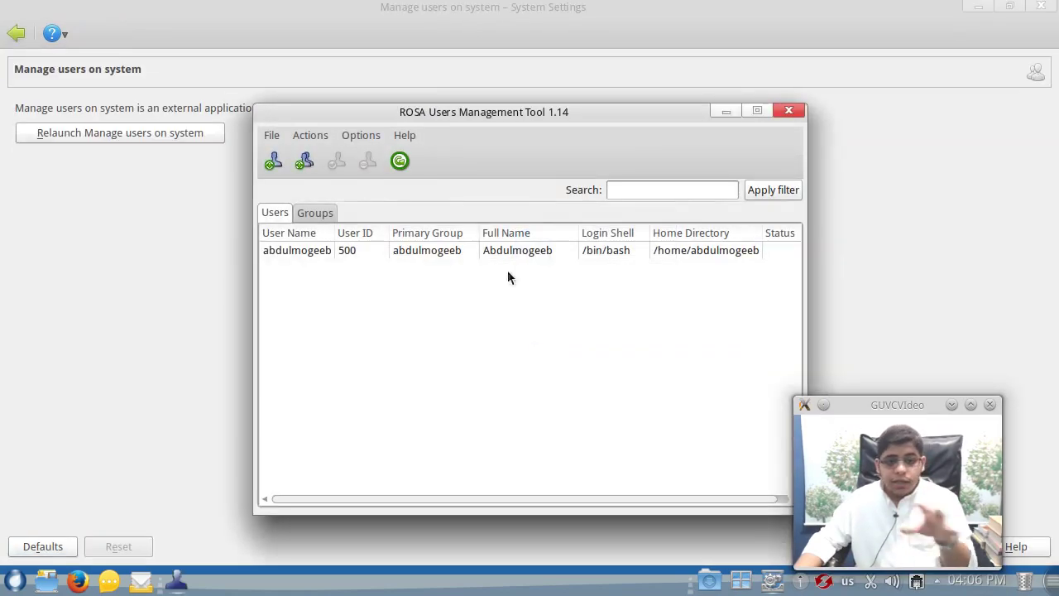
{"action": "left_click_drag", "start_coordinate": [415, 115], "coordinate": [212, 60]}
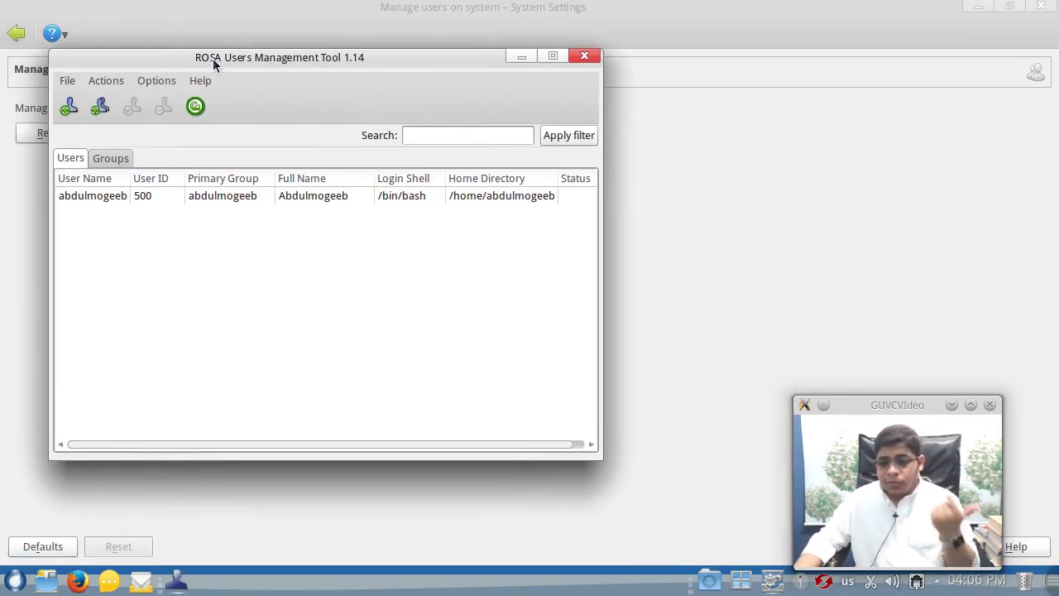
{"action": "left_click", "coordinate": [596, 58]}
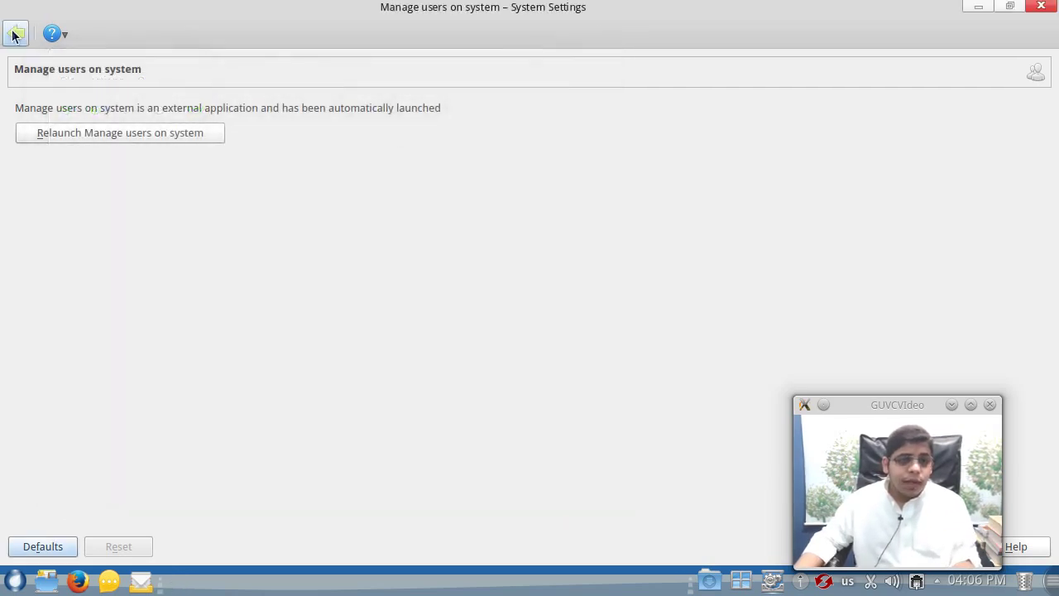
{"action": "left_click", "coordinate": [15, 33]}
{"action": "left_click", "coordinate": [699, 348]}
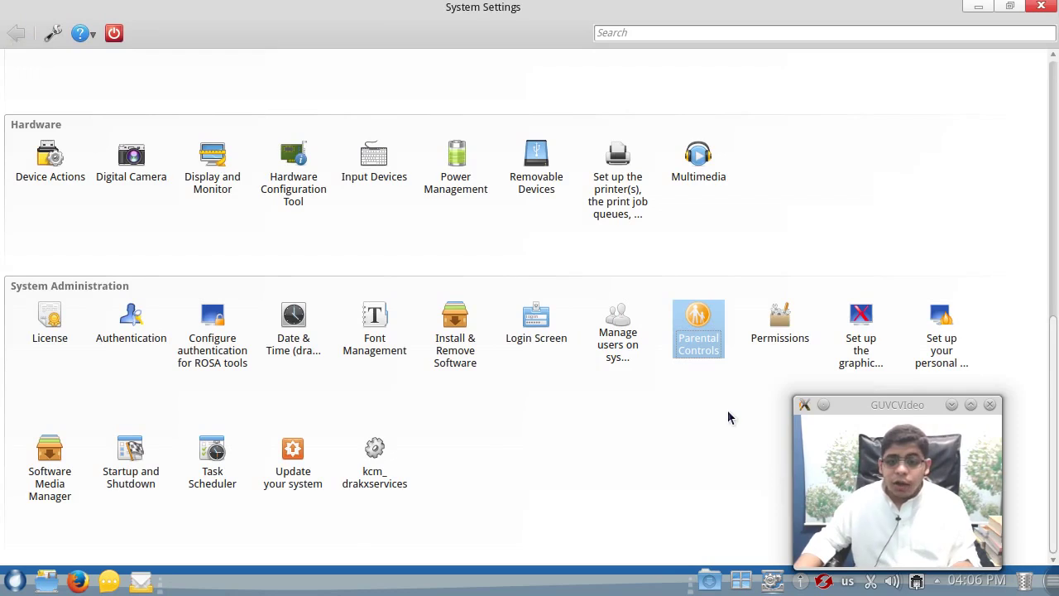
{"action": "double_click", "coordinate": [705, 337]}
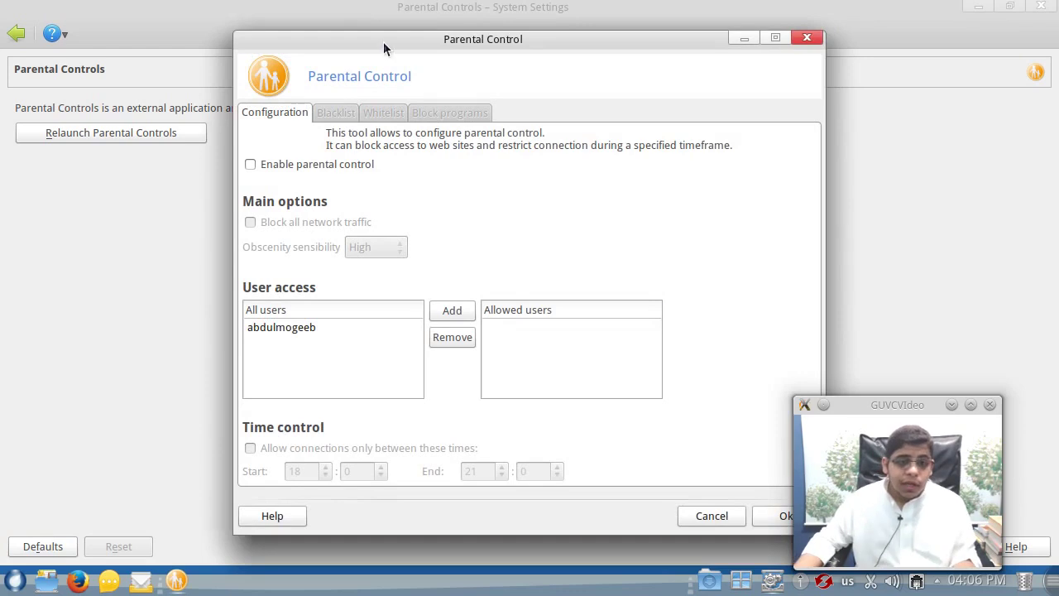
{"action": "left_click_drag", "start_coordinate": [385, 45], "coordinate": [226, 42]}
{"action": "left_click", "coordinate": [551, 520]}
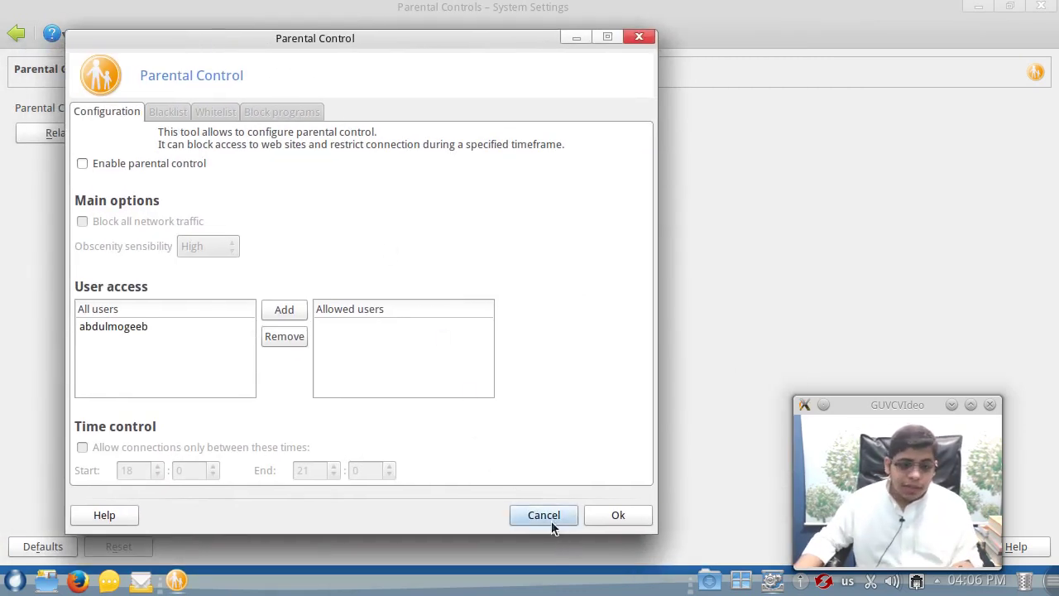
{"action": "left_click", "coordinate": [15, 33]}
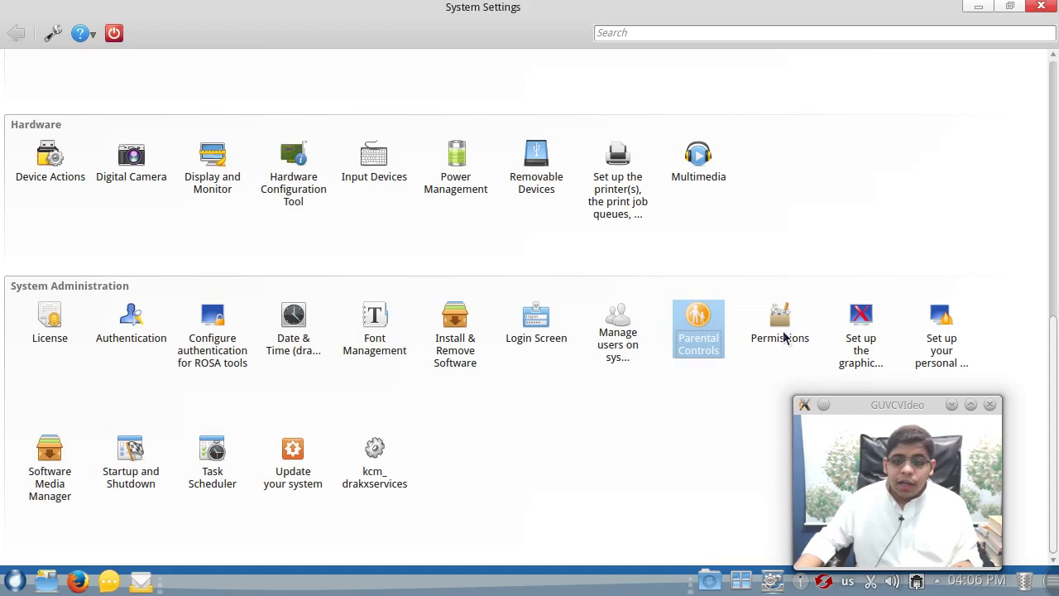
{"action": "left_click", "coordinate": [785, 335]}
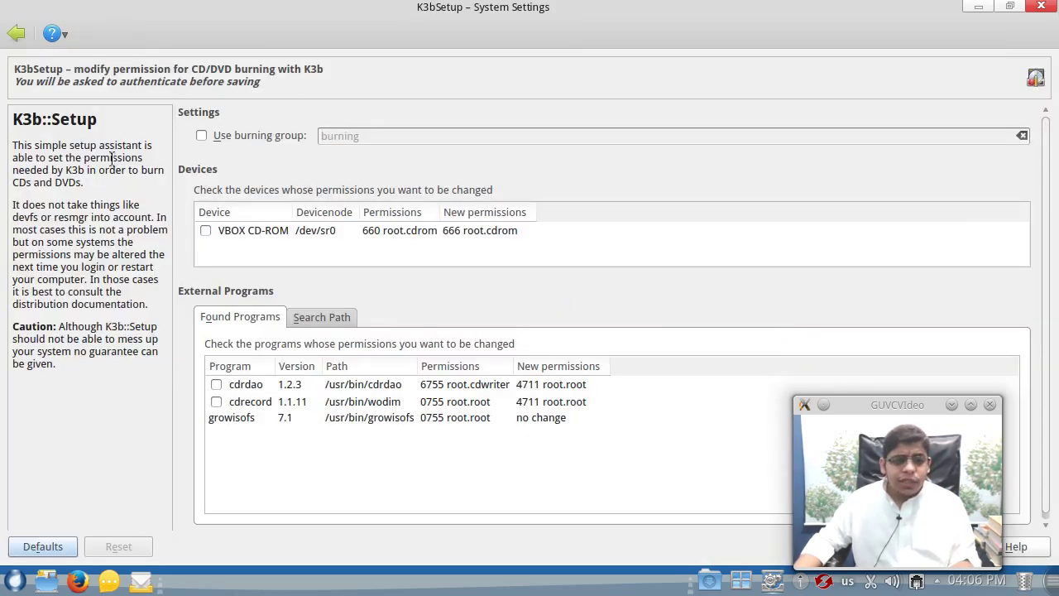
{"action": "left_click", "coordinate": [17, 34]}
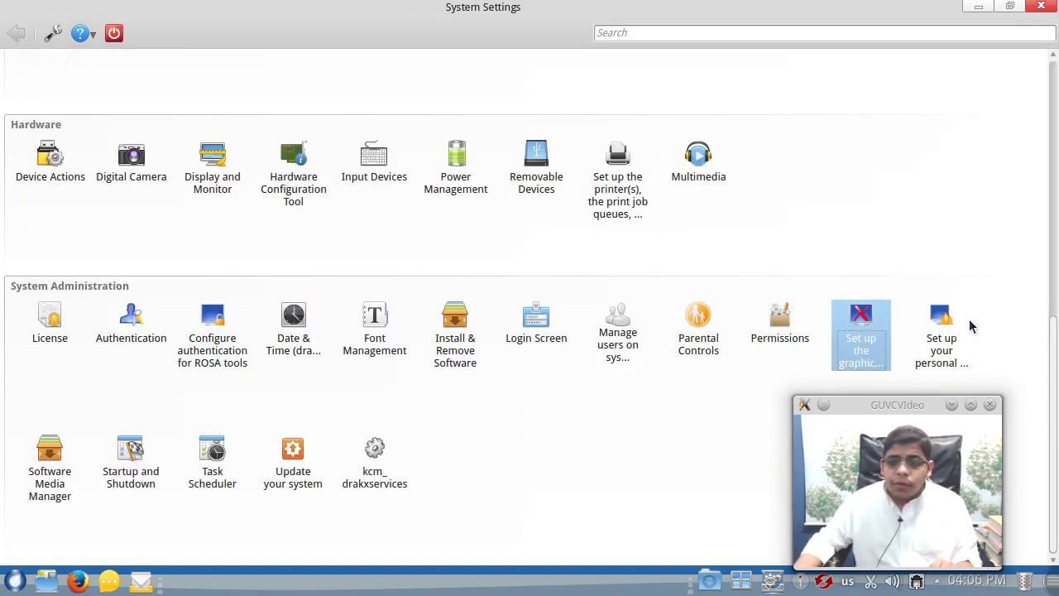
{"action": "left_click", "coordinate": [865, 331]}
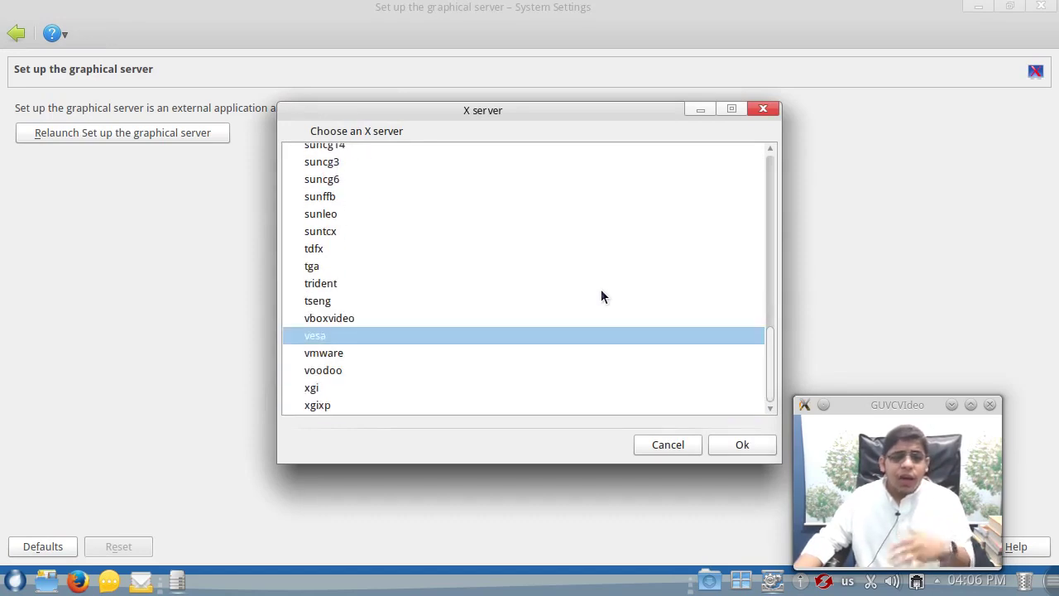
{"action": "scroll", "coordinate": [602, 293], "scroll_direction": "up", "scroll_amount": 15}
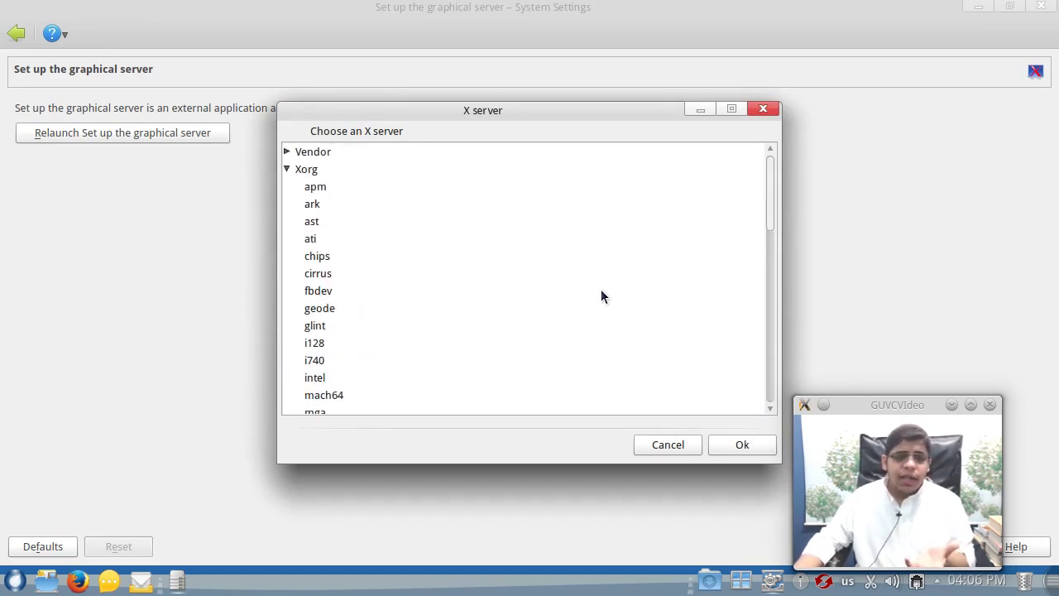
{"action": "scroll", "coordinate": [602, 296], "scroll_direction": "down", "scroll_amount": 12}
{"action": "scroll", "coordinate": [601, 293], "scroll_direction": "down", "scroll_amount": 1}
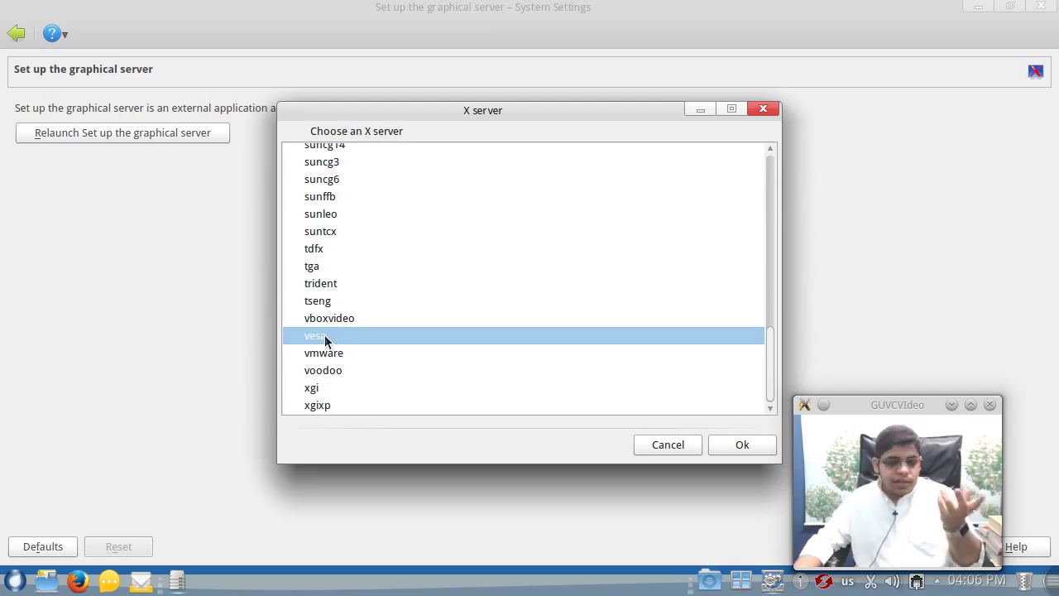
{"action": "scroll", "coordinate": [344, 381], "scroll_direction": "up", "scroll_amount": 8}
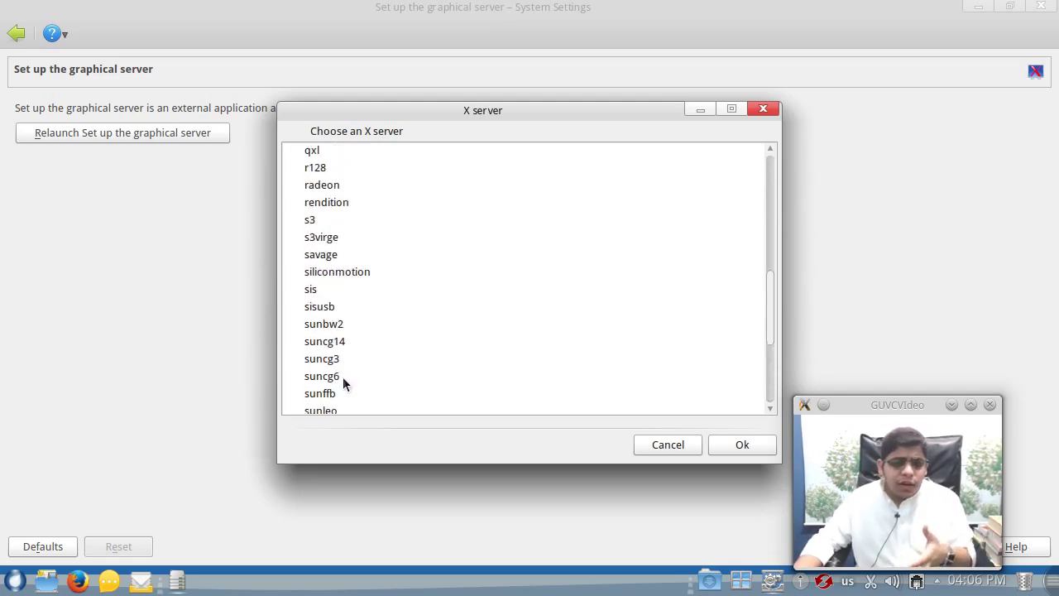
{"action": "left_click", "coordinate": [355, 339]}
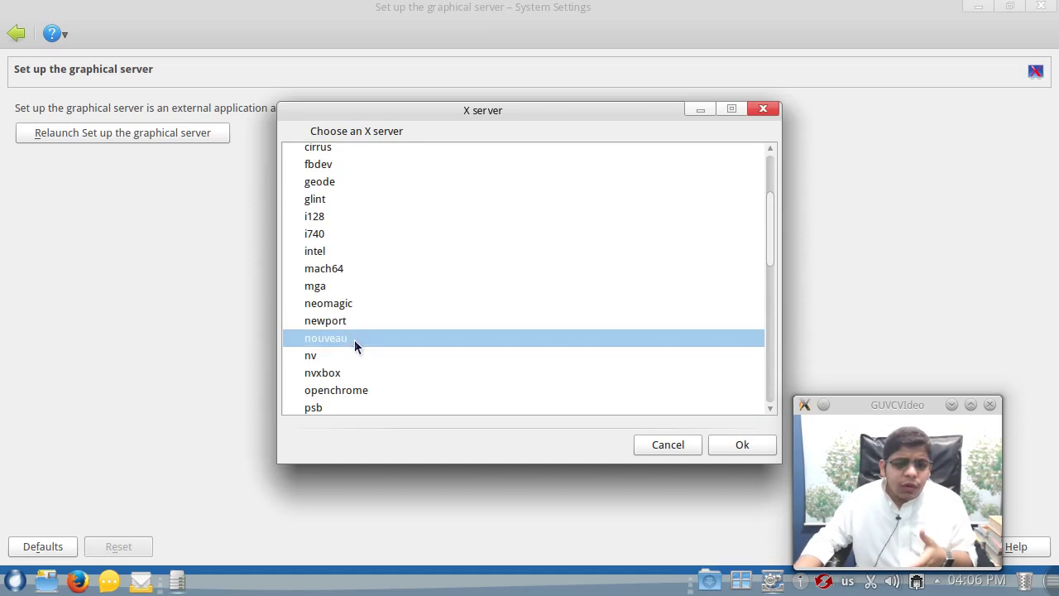
{"action": "left_click", "coordinate": [667, 445]}
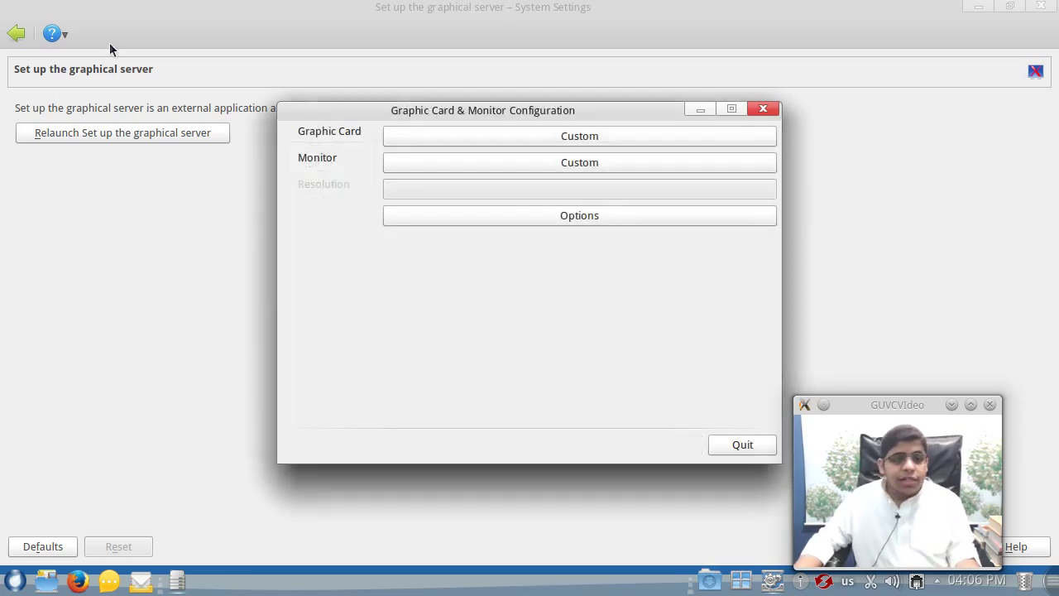
{"action": "left_click", "coordinate": [732, 448]}
{"action": "left_click", "coordinate": [583, 381]}
{"action": "left_click", "coordinate": [8, 35]}
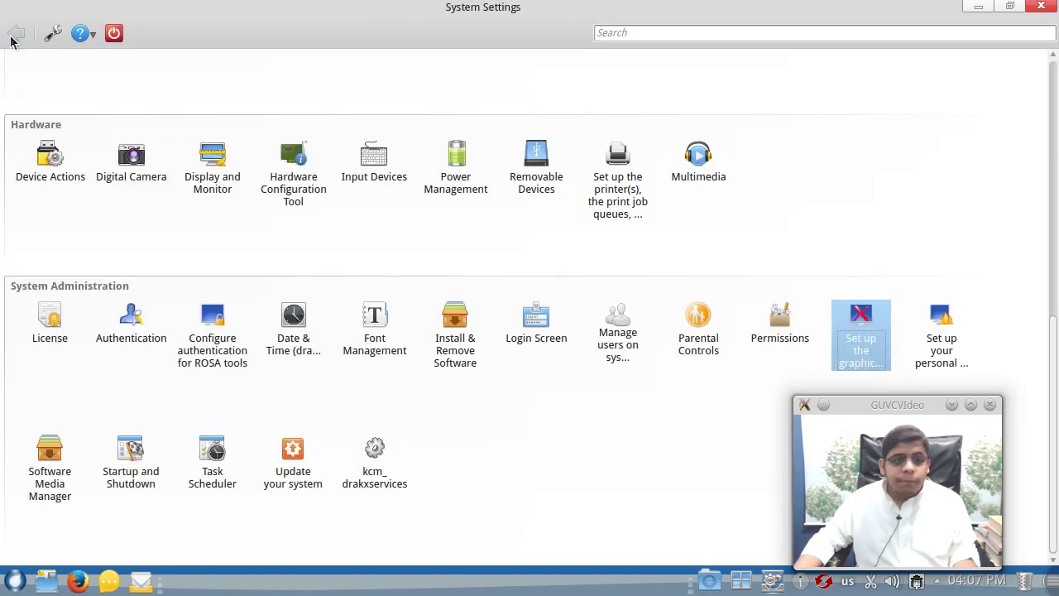
- In the personal firewall setup, allow Web Server, Domain Name Server, SSH and FTP connections
{"action": "left_click", "coordinate": [944, 331]}
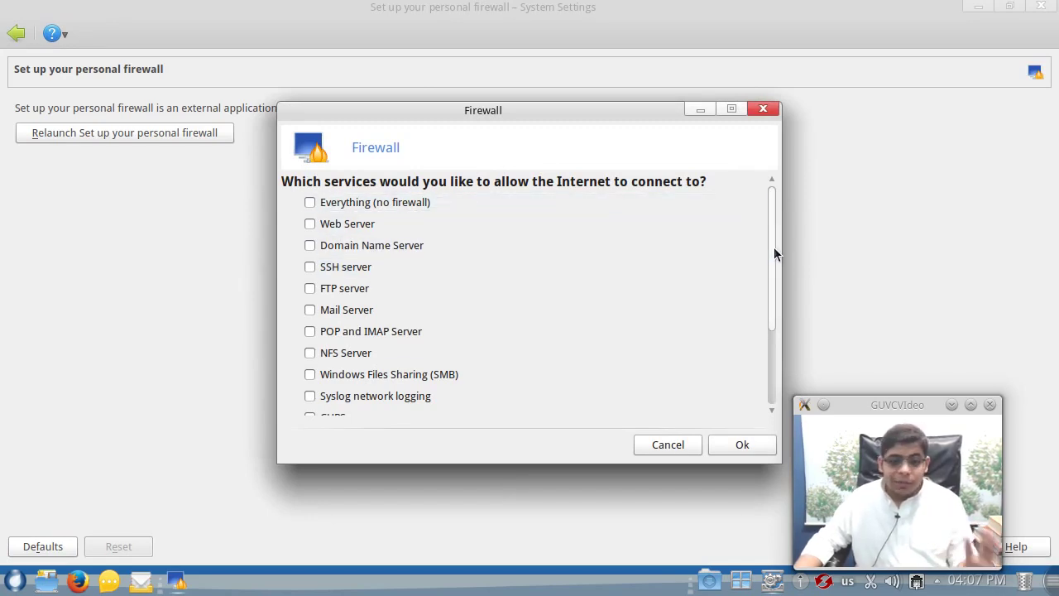
{"action": "scroll", "coordinate": [726, 265], "scroll_direction": "down", "scroll_amount": 3}
{"action": "scroll", "coordinate": [724, 268], "scroll_direction": "up", "scroll_amount": 3}
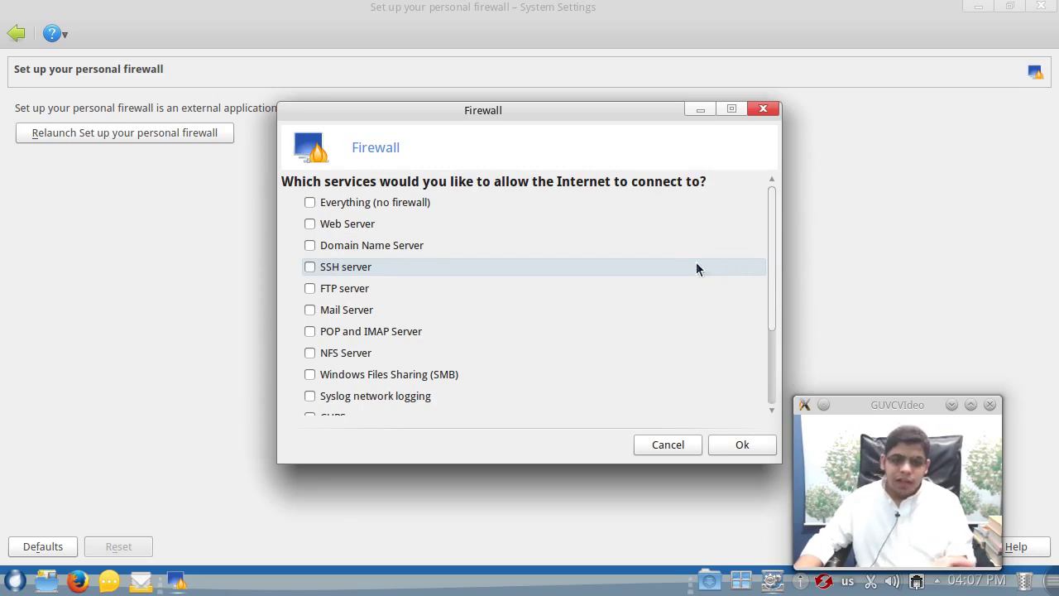
{"action": "left_click", "coordinate": [422, 208]}
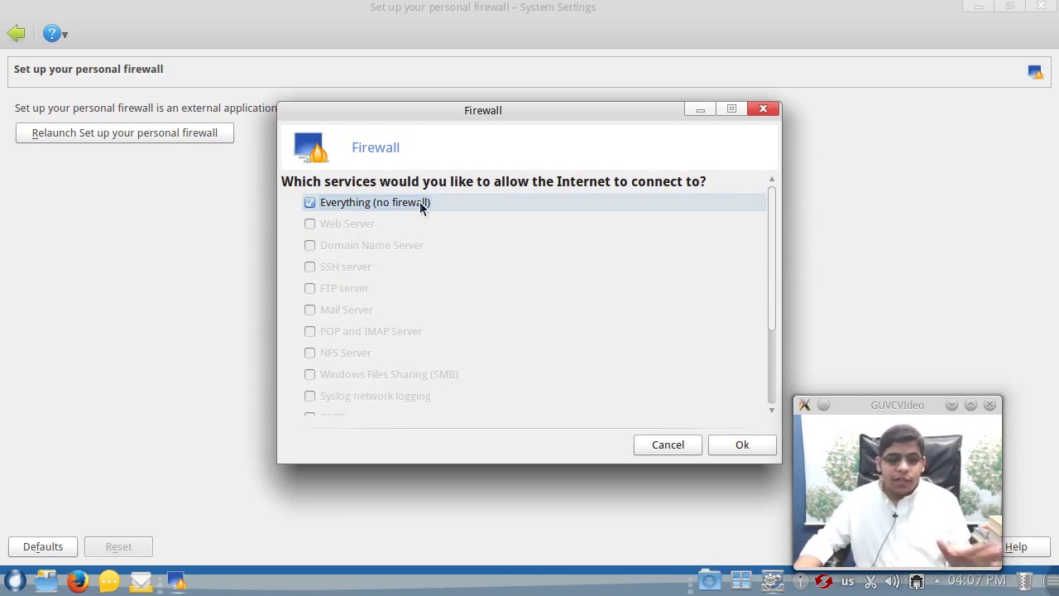
{"action": "left_click", "coordinate": [420, 207]}
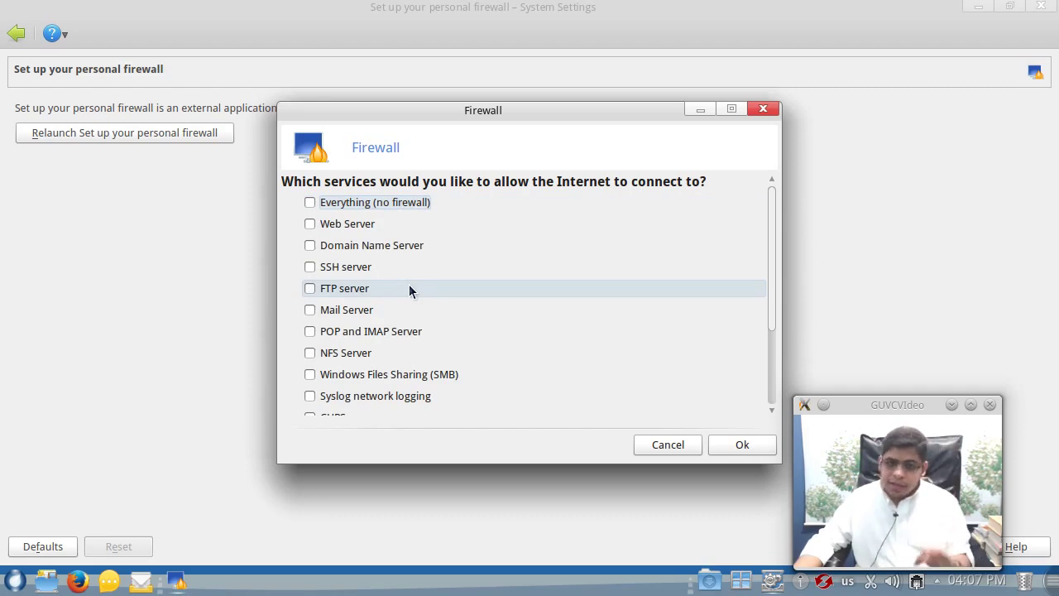
{"action": "left_click", "coordinate": [351, 230]}
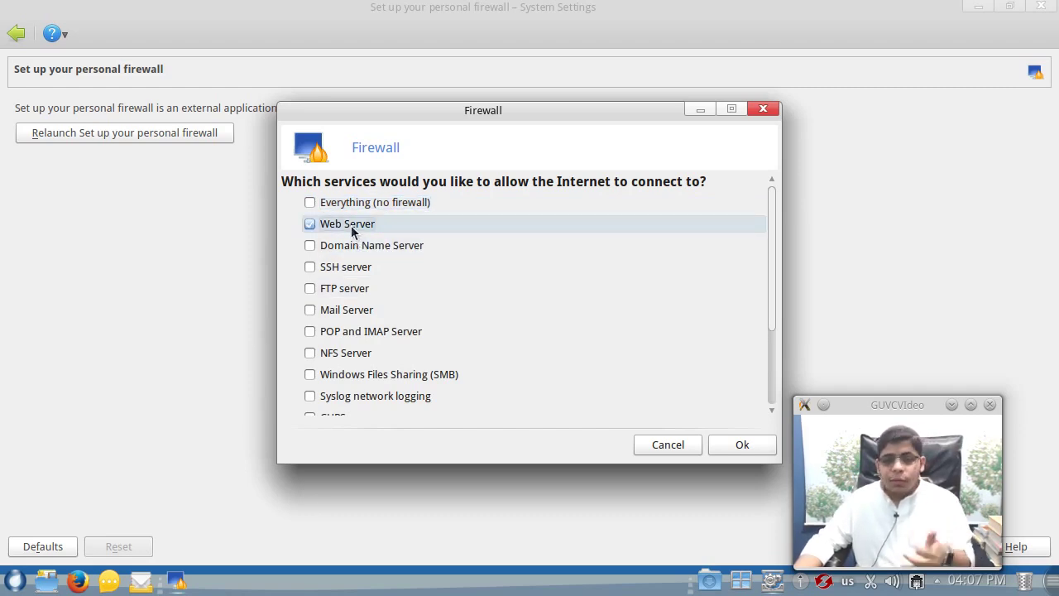
{"action": "left_click", "coordinate": [362, 259]}
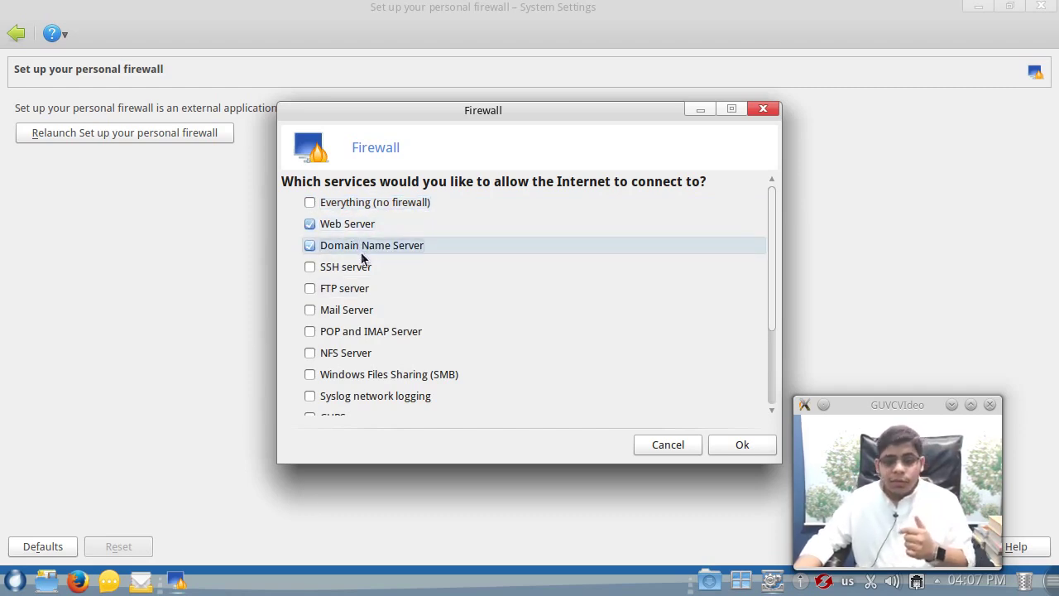
{"action": "left_click", "coordinate": [361, 269]}
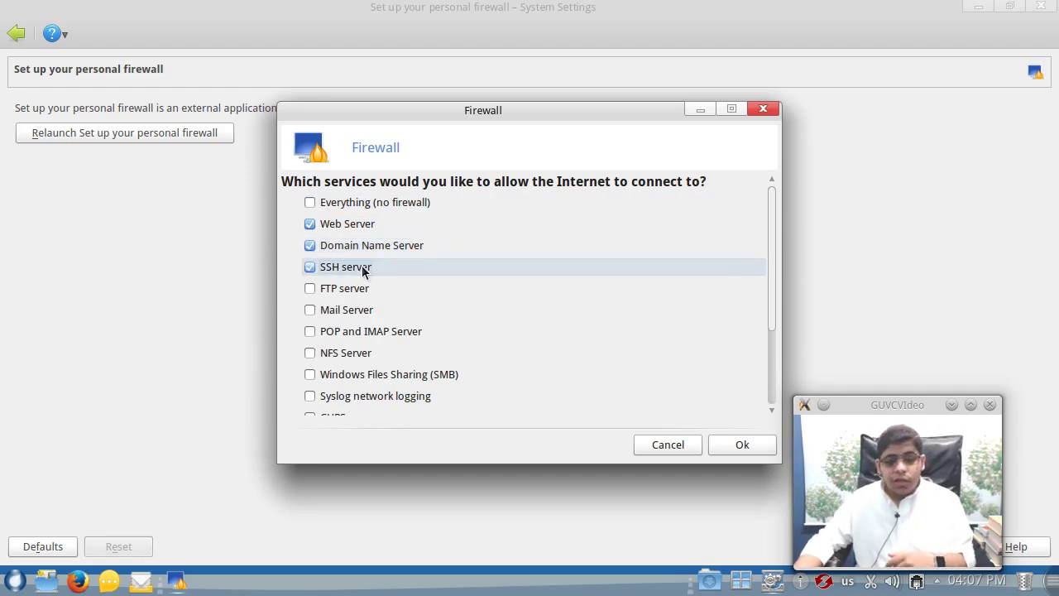
{"action": "left_click", "coordinate": [356, 289]}
{"action": "scroll", "coordinate": [438, 356], "scroll_direction": "down", "scroll_amount": 3}
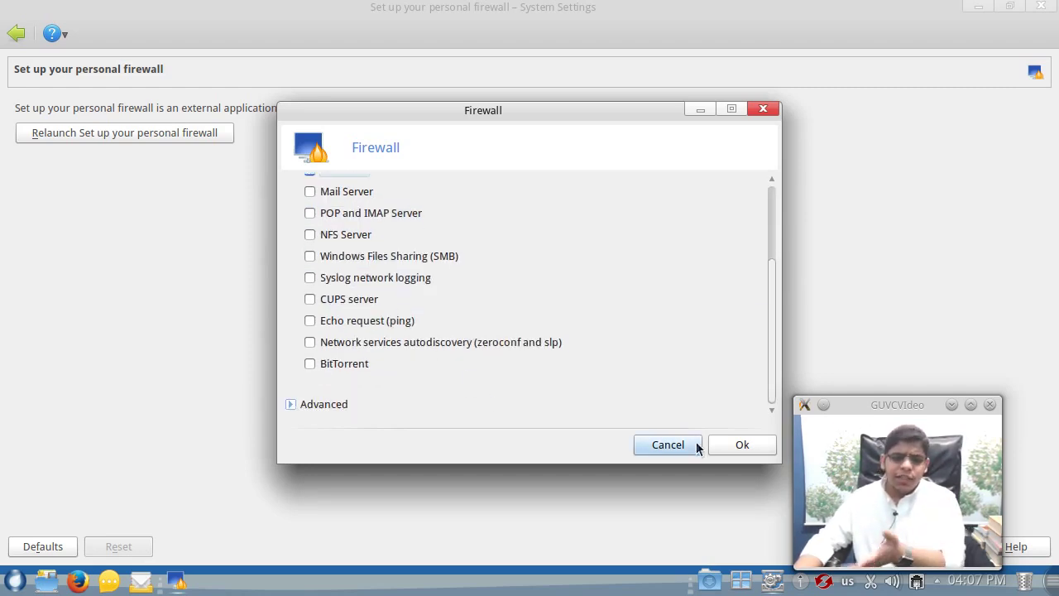
- Look at the advanced extra-ports options, then close the firewall windows unsaved and return to the overview
{"action": "left_click", "coordinate": [296, 407]}
{"action": "left_click", "coordinate": [417, 196]}
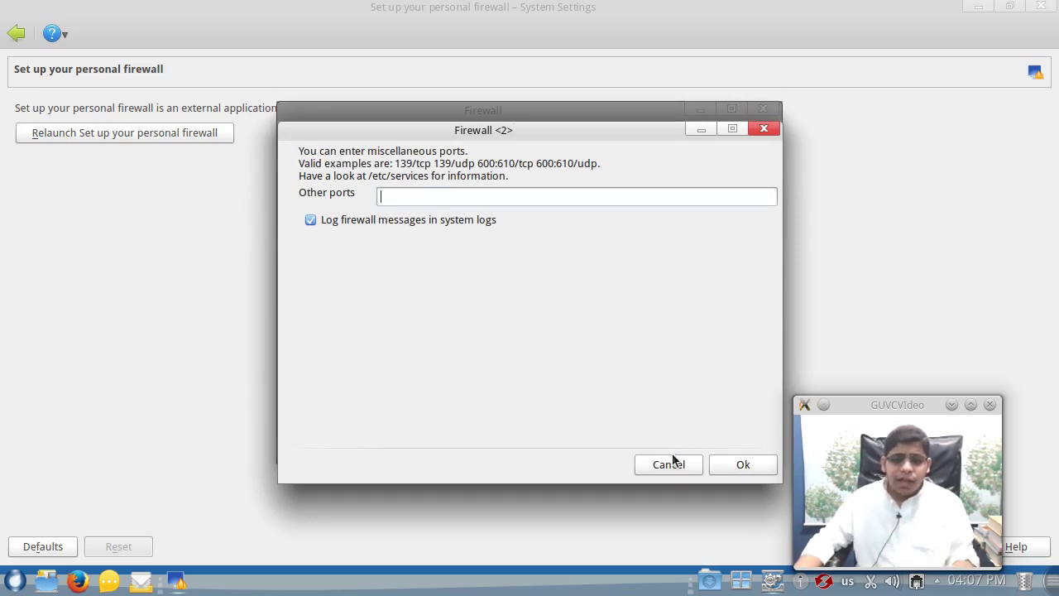
{"action": "left_click", "coordinate": [669, 464]}
{"action": "left_click", "coordinate": [669, 447]}
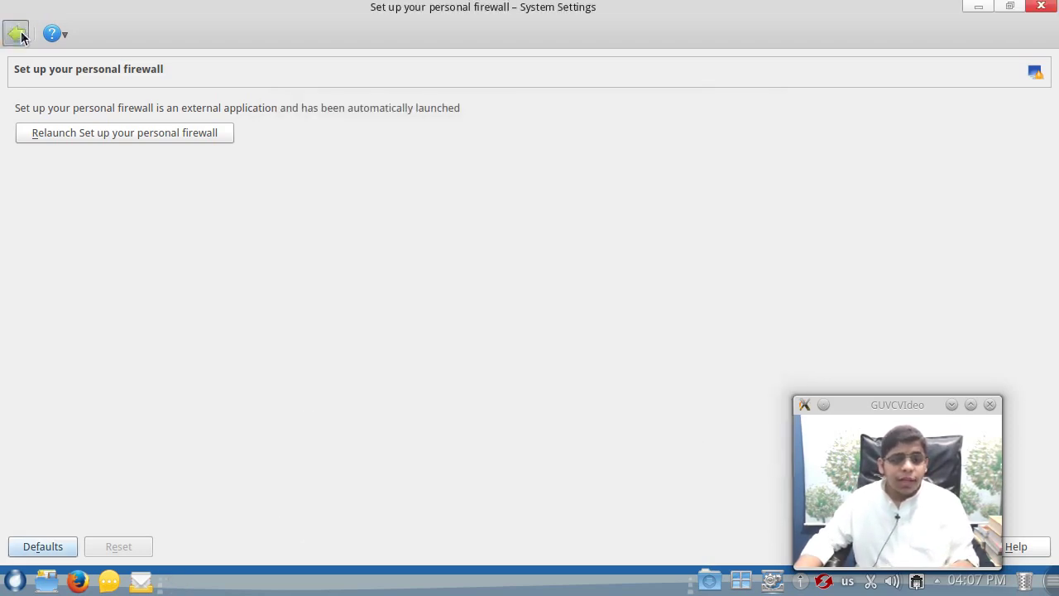
{"action": "left_click", "coordinate": [17, 34]}
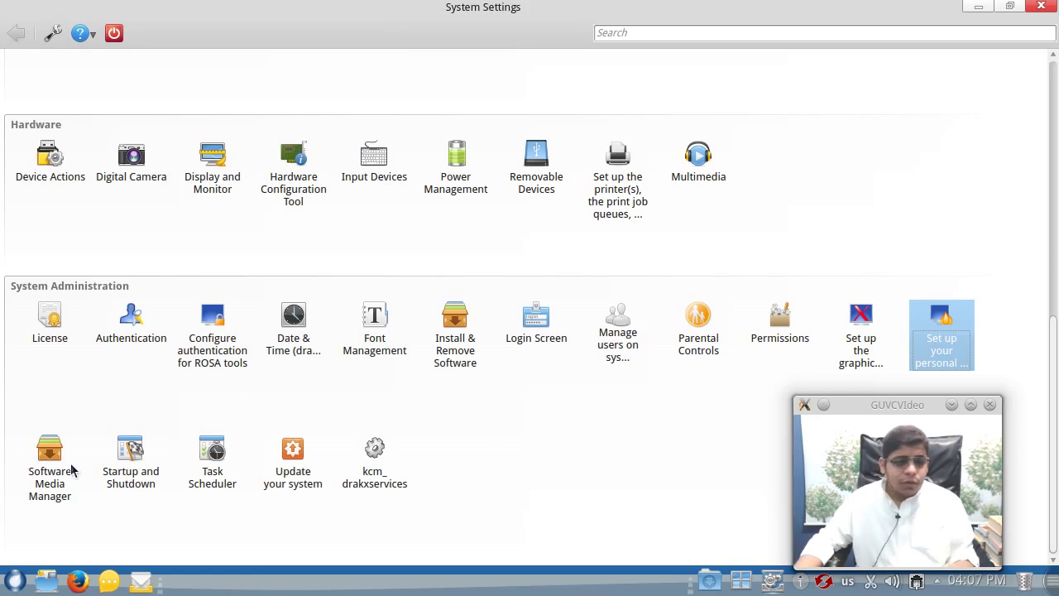
- Accept the Software Media Manager's media configuration and return to the System Settings overview
{"action": "left_click", "coordinate": [45, 470]}
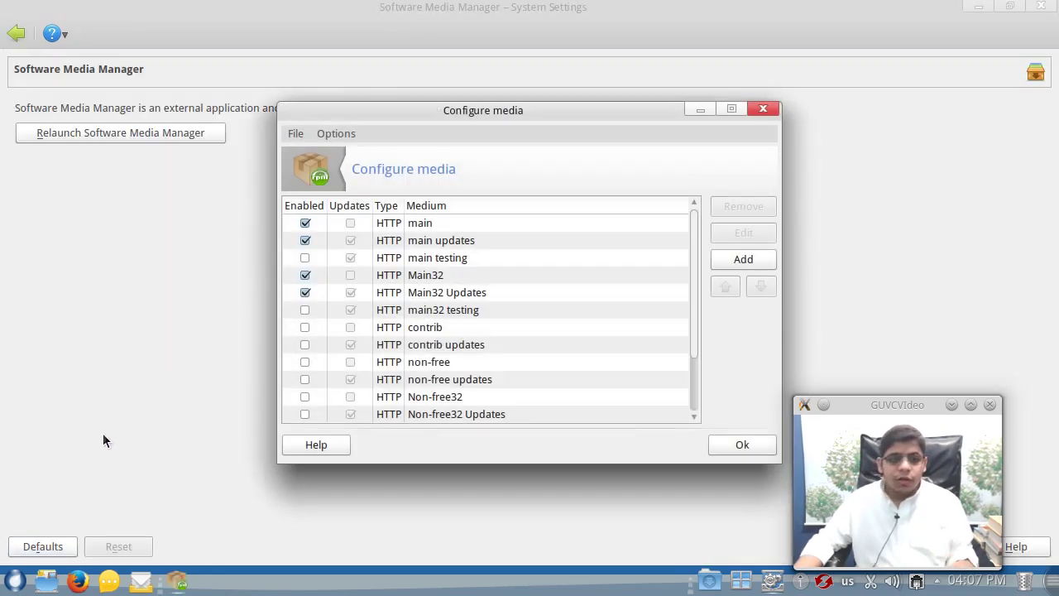
{"action": "left_click", "coordinate": [734, 445]}
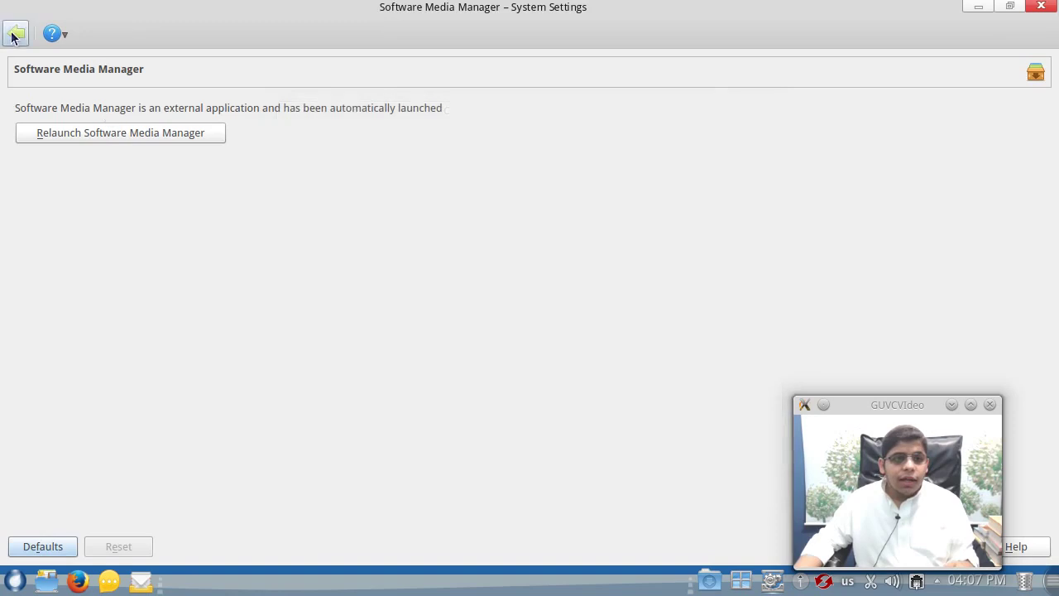
{"action": "left_click", "coordinate": [14, 34]}
- Run Update your system, let it contact the mirror, then quit the updater without installing
{"action": "left_click", "coordinate": [138, 468]}
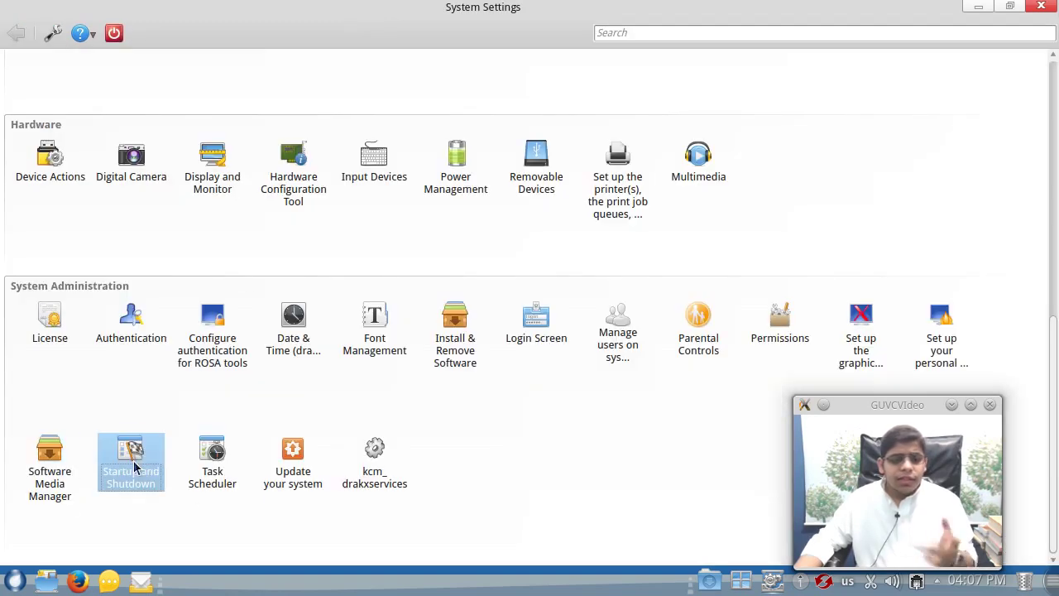
{"action": "left_click", "coordinate": [298, 472]}
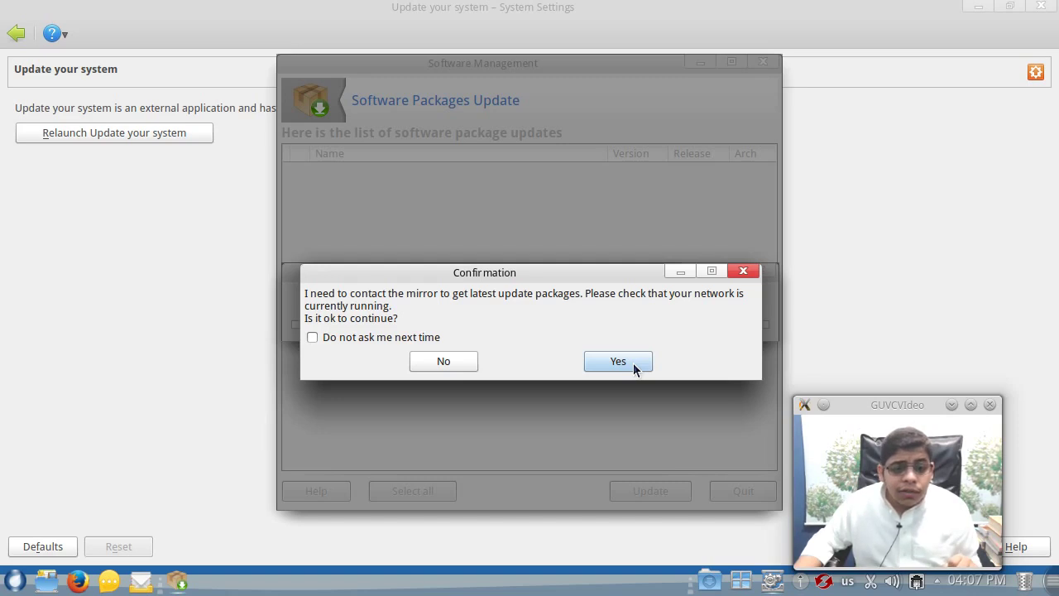
{"action": "left_click", "coordinate": [618, 361]}
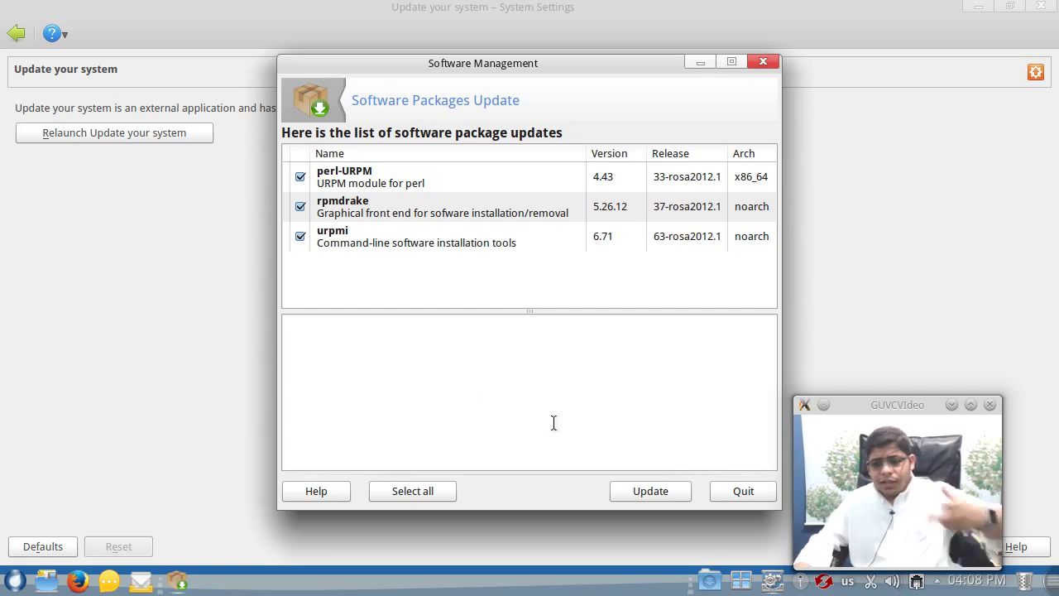
{"action": "left_click", "coordinate": [739, 500]}
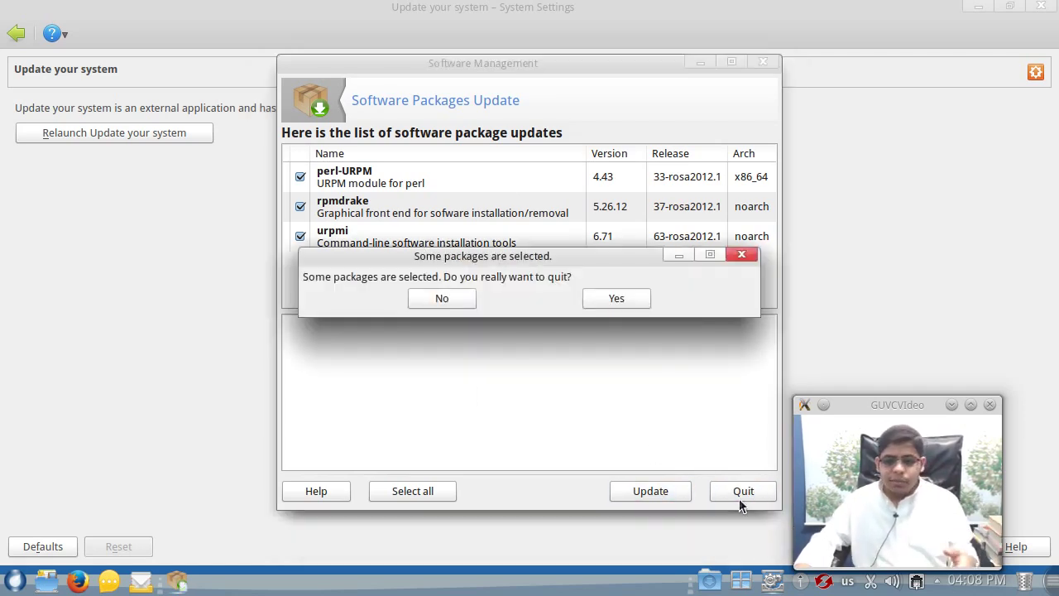
{"action": "left_click", "coordinate": [610, 302]}
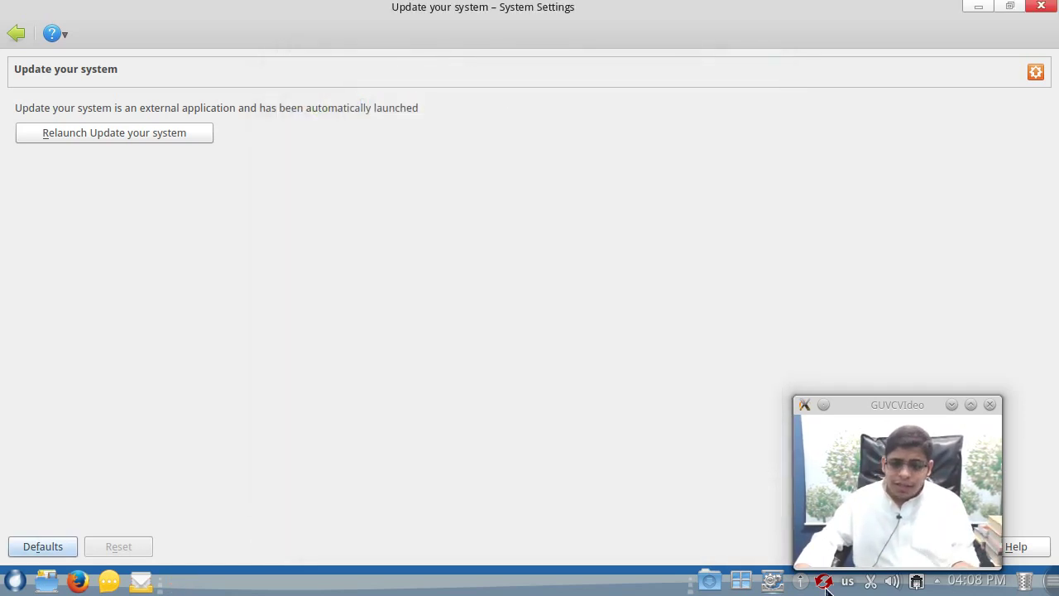
- Reopen the package updater from the update notice, then close it and System Settings
{"action": "left_click_drag", "start_coordinate": [851, 405], "coordinate": [865, 267]}
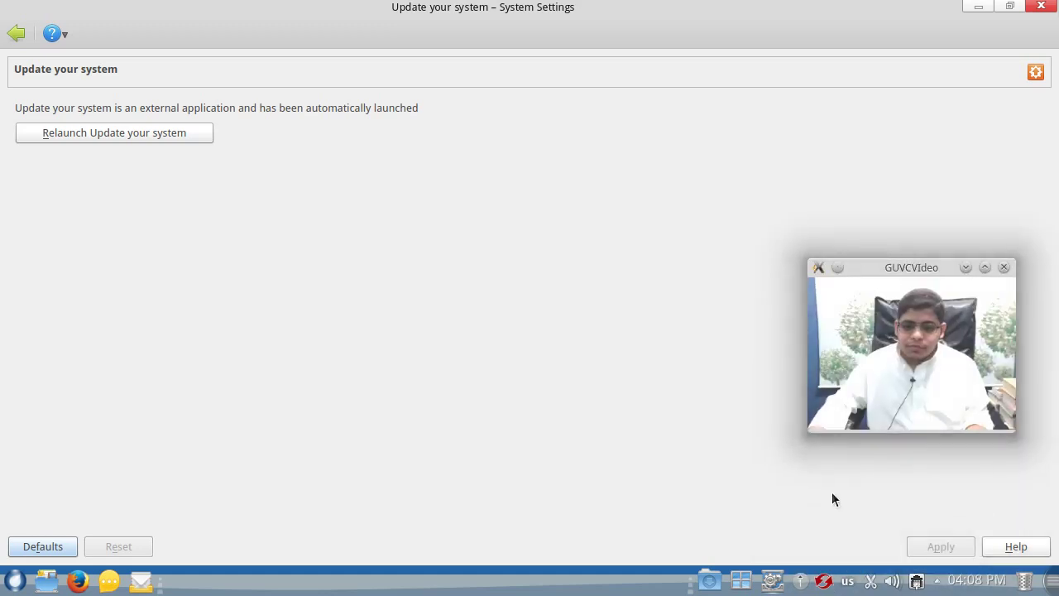
{"action": "left_click", "coordinate": [825, 582]}
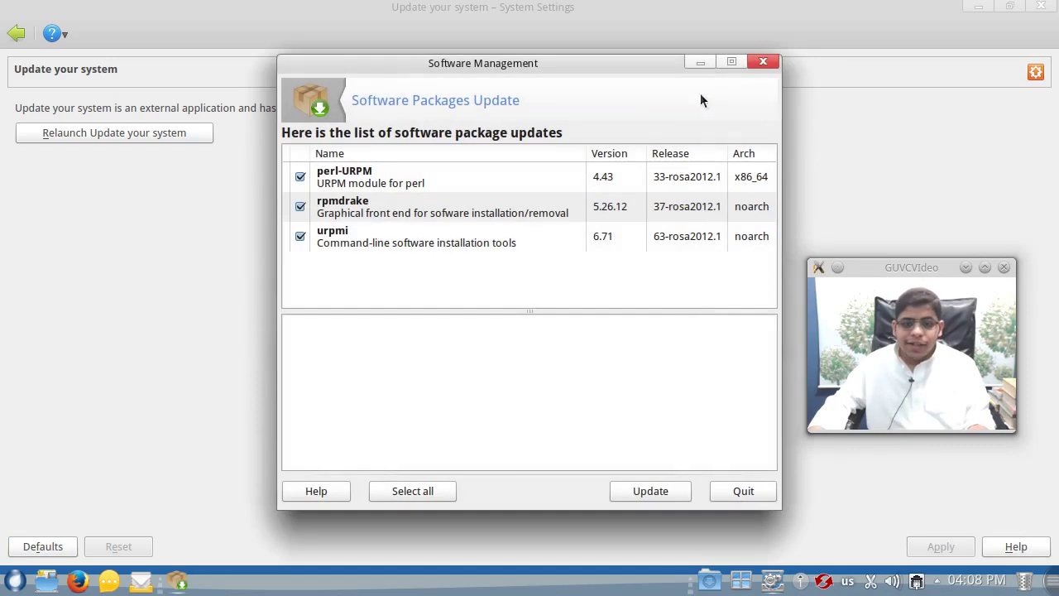
{"action": "left_click", "coordinate": [763, 62]}
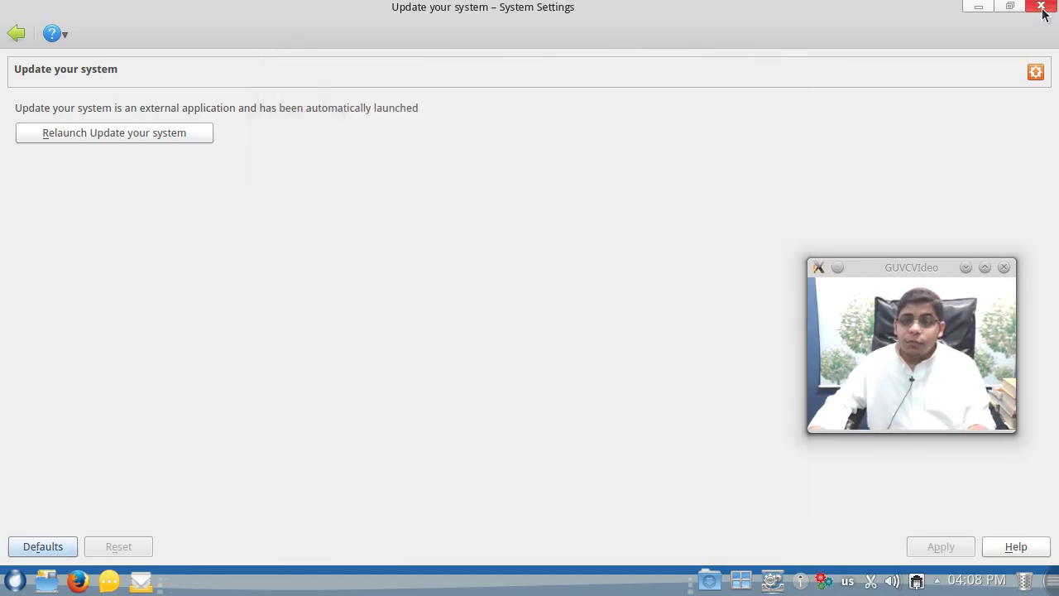
{"action": "left_click", "coordinate": [1042, 7]}
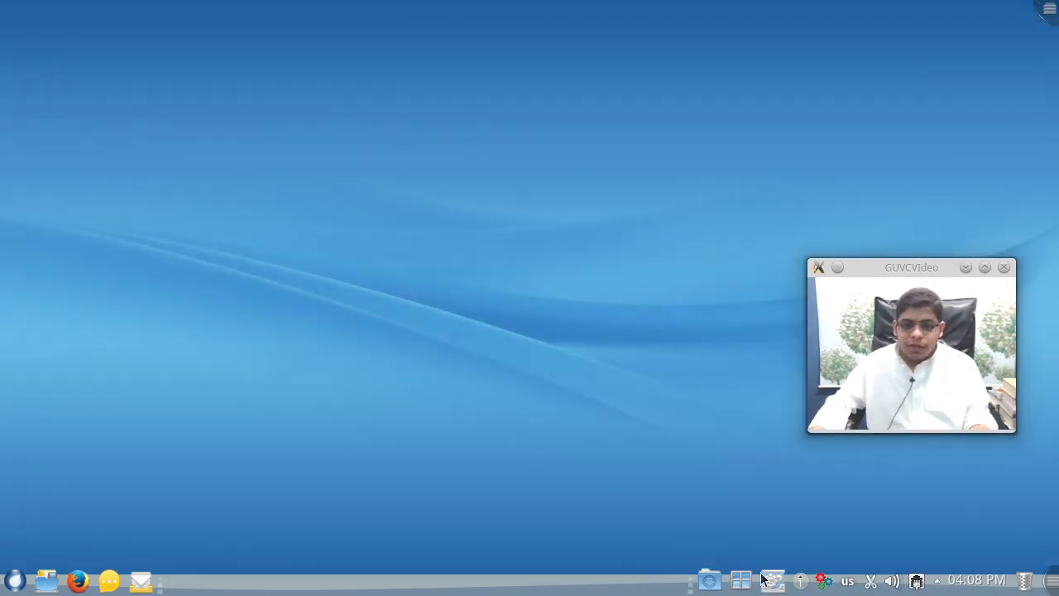
{"action": "left_click", "coordinate": [741, 581]}
{"action": "left_click", "coordinate": [1026, 568]}
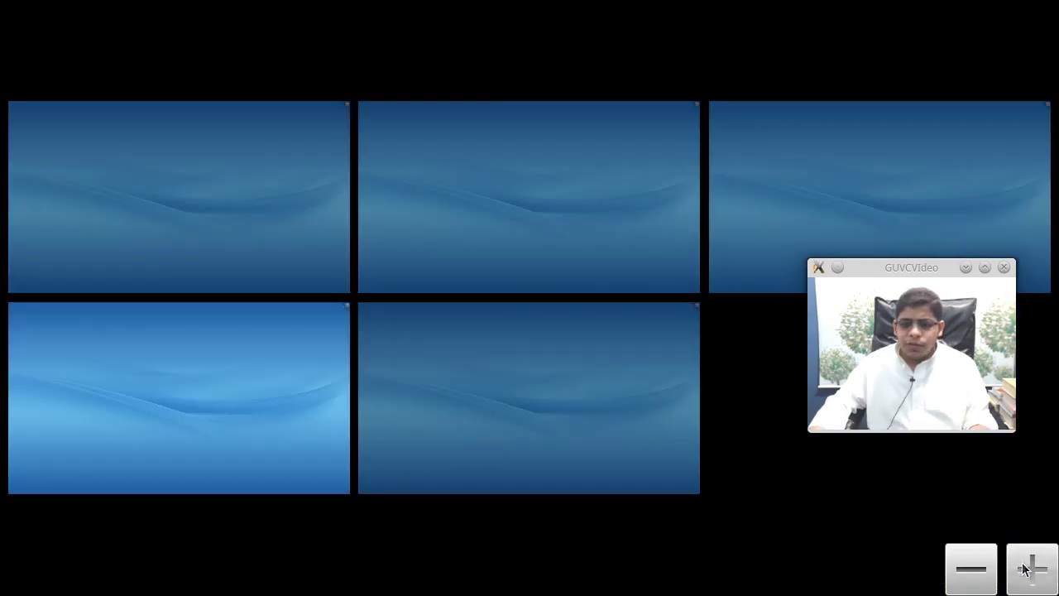
{"action": "left_click", "coordinate": [1023, 567]}
{"action": "left_click", "coordinate": [976, 571]}
{"action": "left_click", "coordinate": [977, 579]}
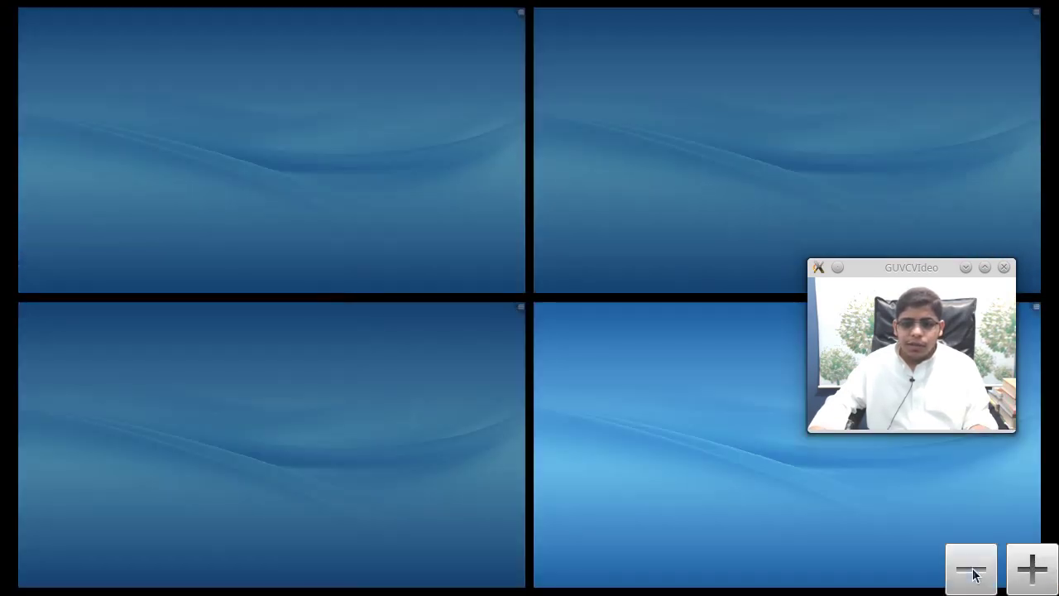
{"action": "left_click", "coordinate": [339, 286]}
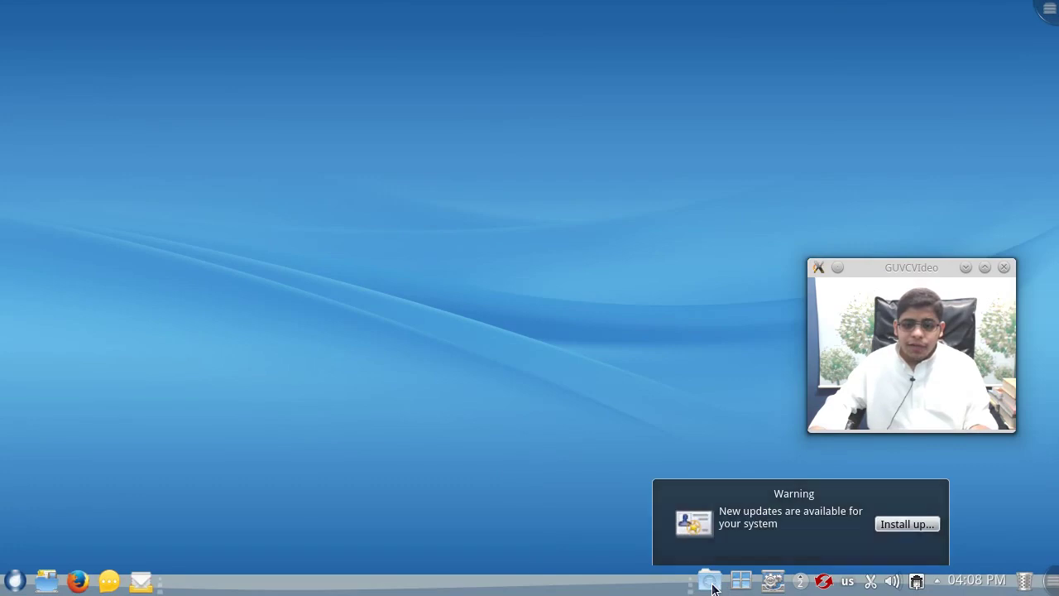
{"action": "left_click", "coordinate": [711, 583]}
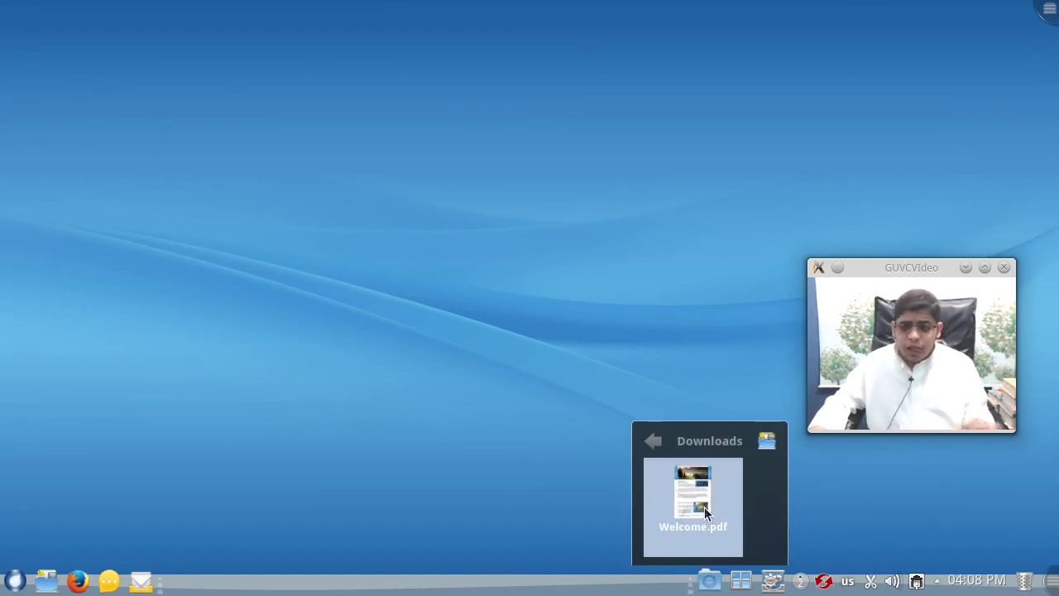
{"action": "right_click", "coordinate": [711, 585]}
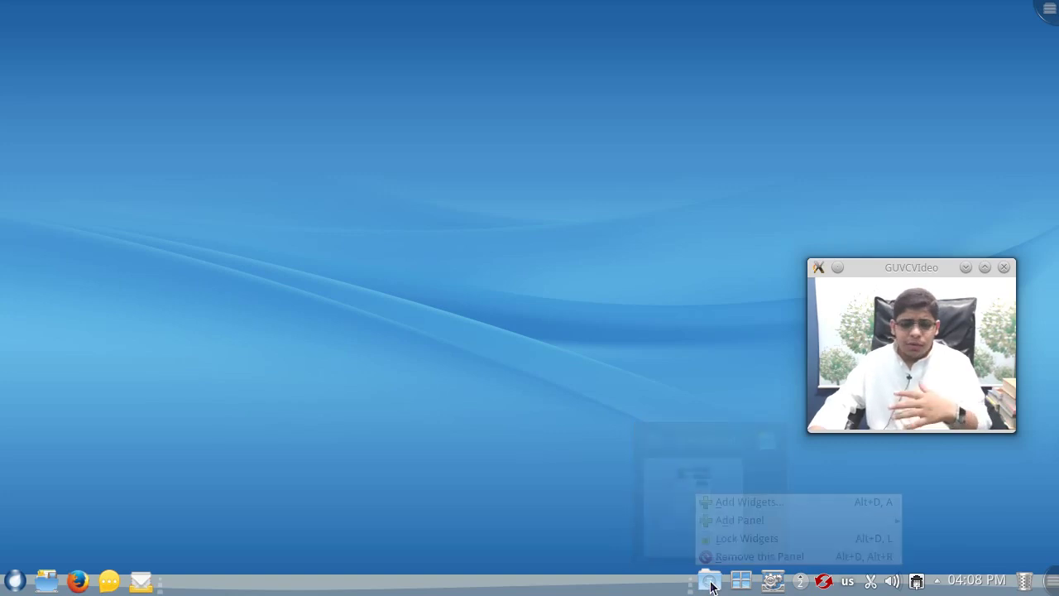
{"action": "left_click", "coordinate": [644, 496]}
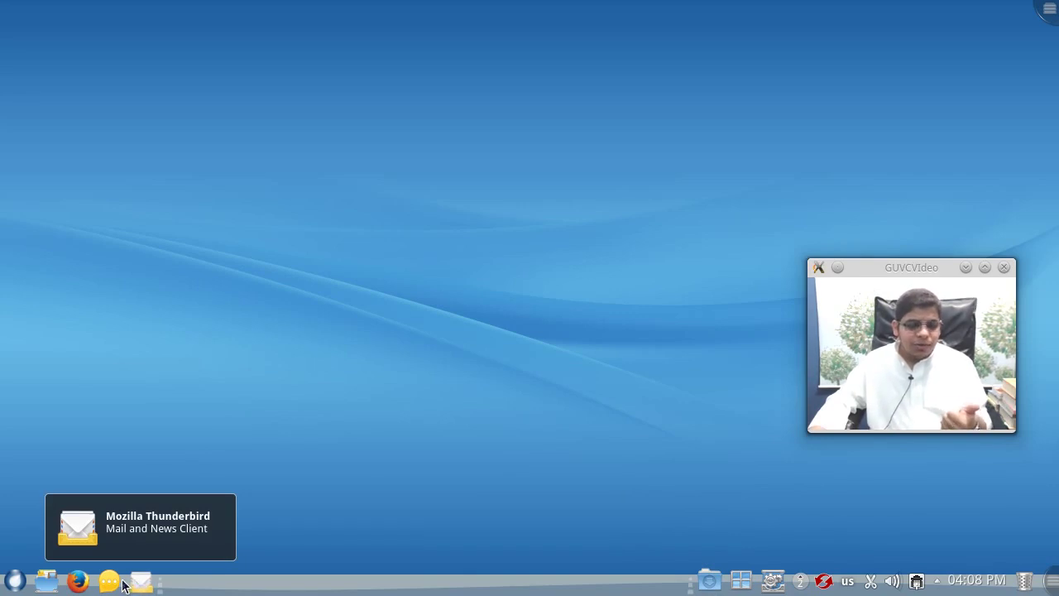
- Launch Firefox, check its version 28.0 in About Firefox, then bring up the ROSA launcher
{"action": "left_click", "coordinate": [77, 584]}
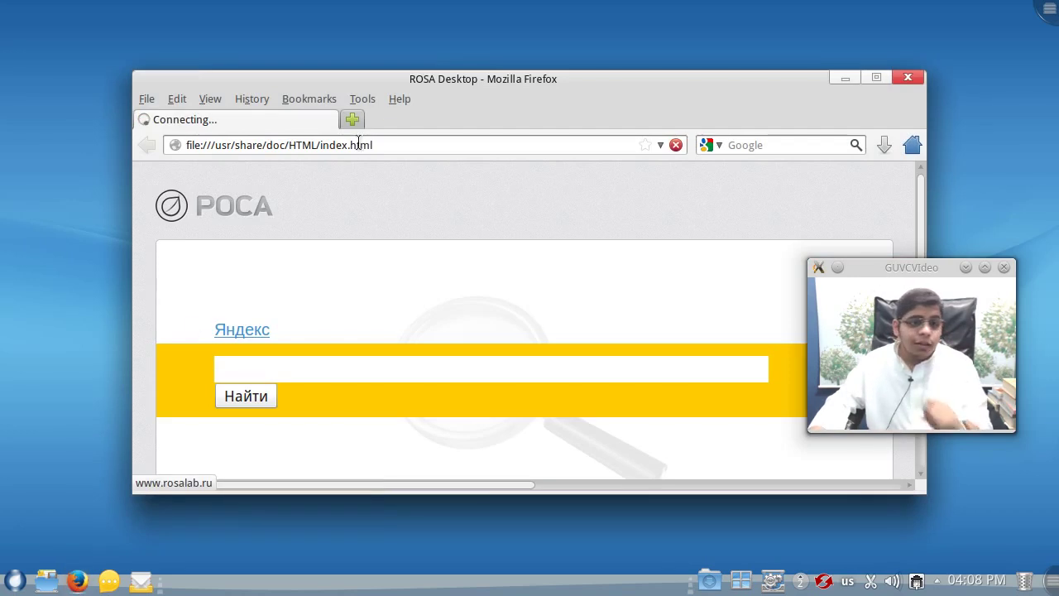
{"action": "left_click", "coordinate": [400, 98]}
{"action": "left_click", "coordinate": [421, 251]}
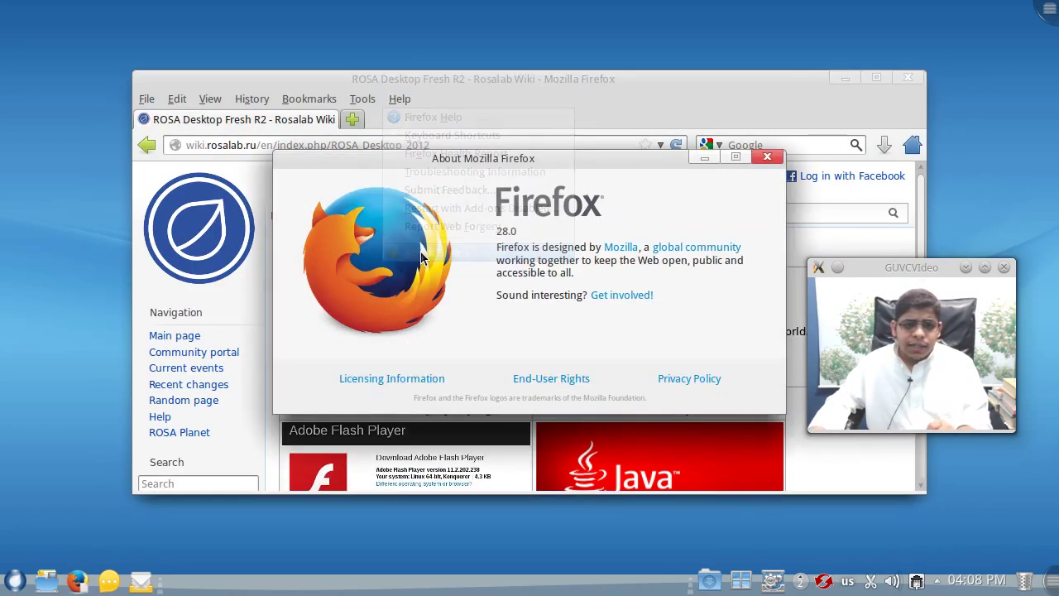
{"action": "left_click_drag", "start_coordinate": [497, 232], "coordinate": [516, 231]}
{"action": "left_click", "coordinate": [767, 157]}
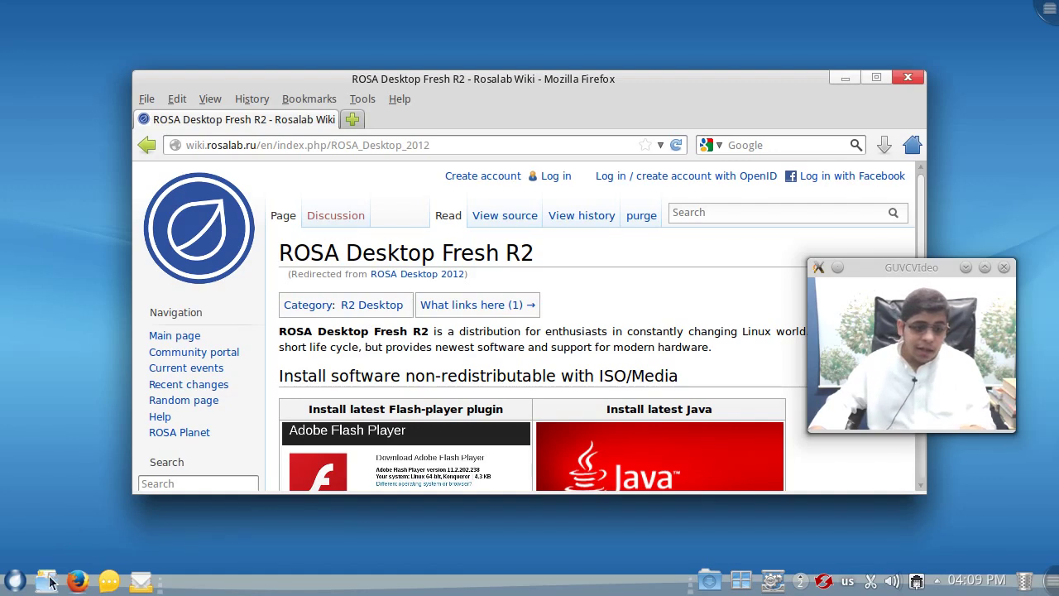
{"action": "left_click", "coordinate": [15, 580]}
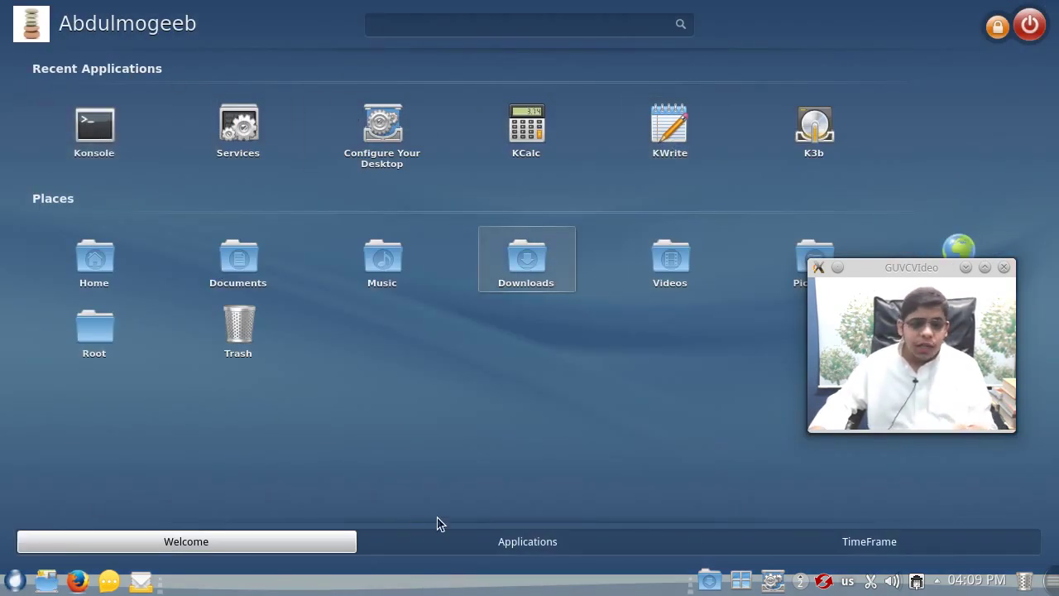
- Reopen the full-screen launcher and list all installed applications
{"action": "left_click", "coordinate": [13, 582]}
{"action": "left_click", "coordinate": [14, 582]}
{"action": "left_click", "coordinate": [14, 581]}
{"action": "left_click", "coordinate": [13, 582]}
{"action": "left_click", "coordinate": [13, 582]}
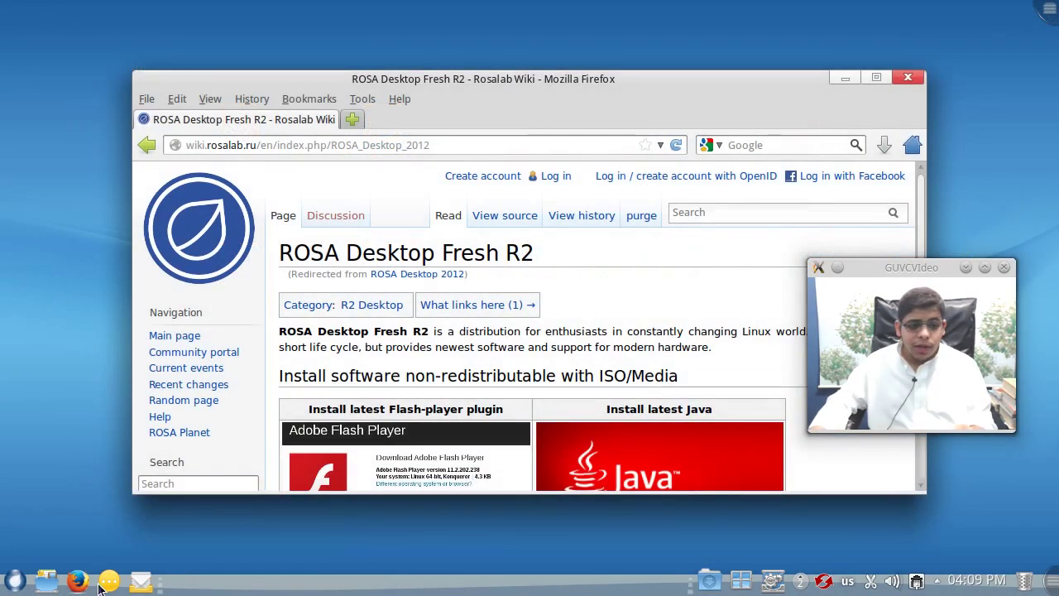
{"action": "left_click", "coordinate": [13, 580]}
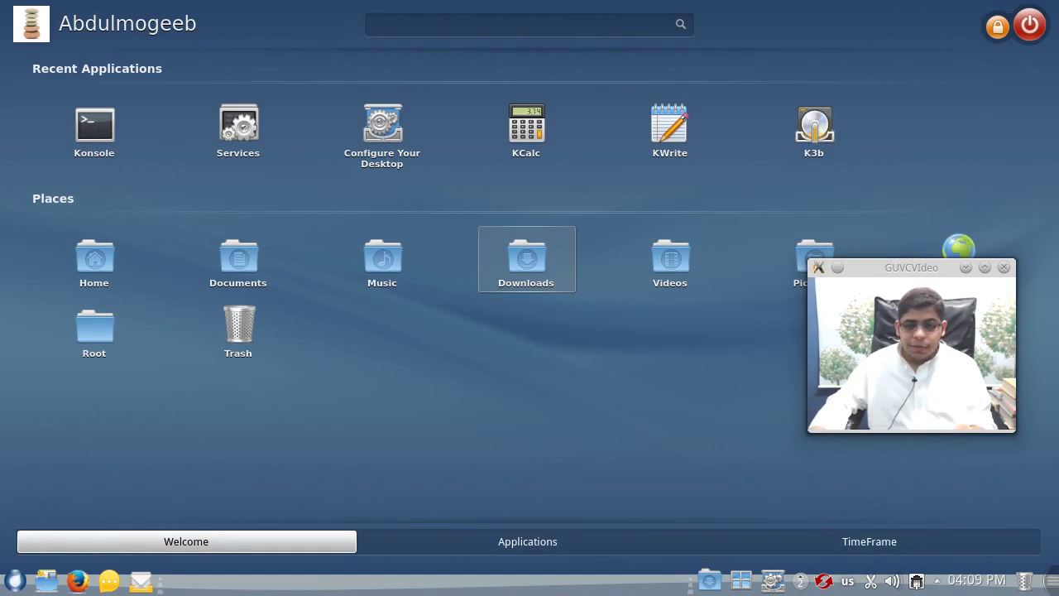
{"action": "left_click_drag", "start_coordinate": [880, 274], "coordinate": [867, 347]}
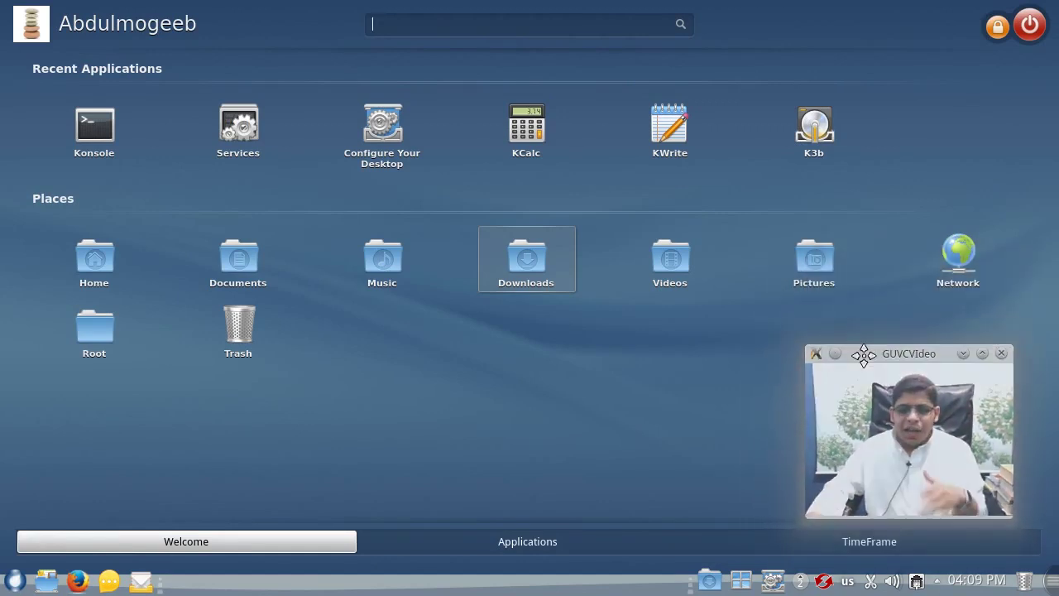
{"action": "left_click", "coordinate": [564, 543]}
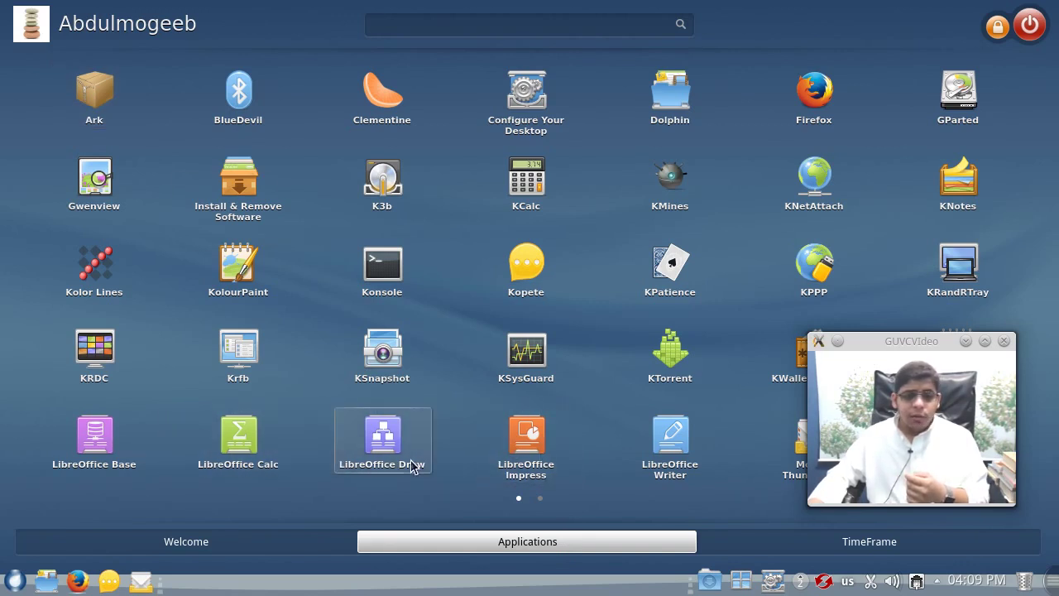
- Start LibreOffice Calc and check its version 4.1.3.2 in the About LibreOffice dialog
{"action": "left_click", "coordinate": [264, 452]}
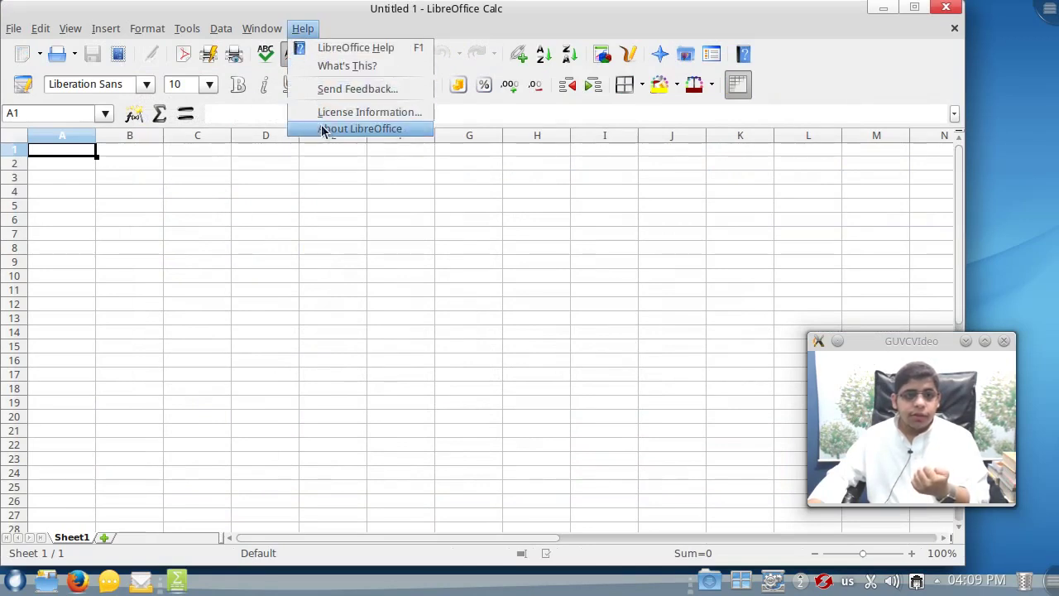
{"action": "left_click", "coordinate": [319, 128]}
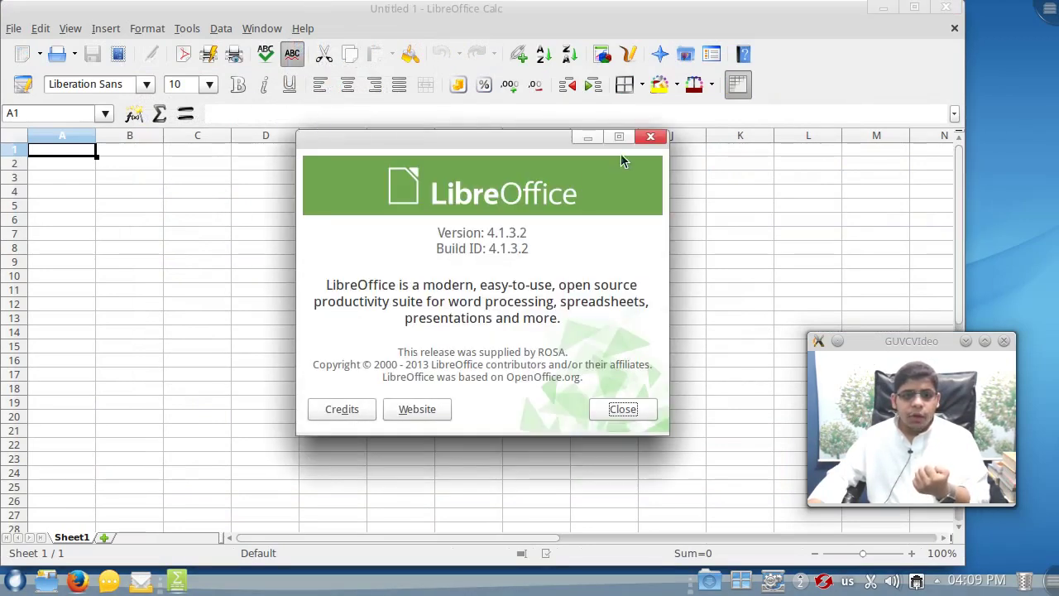
{"action": "left_click", "coordinate": [650, 137]}
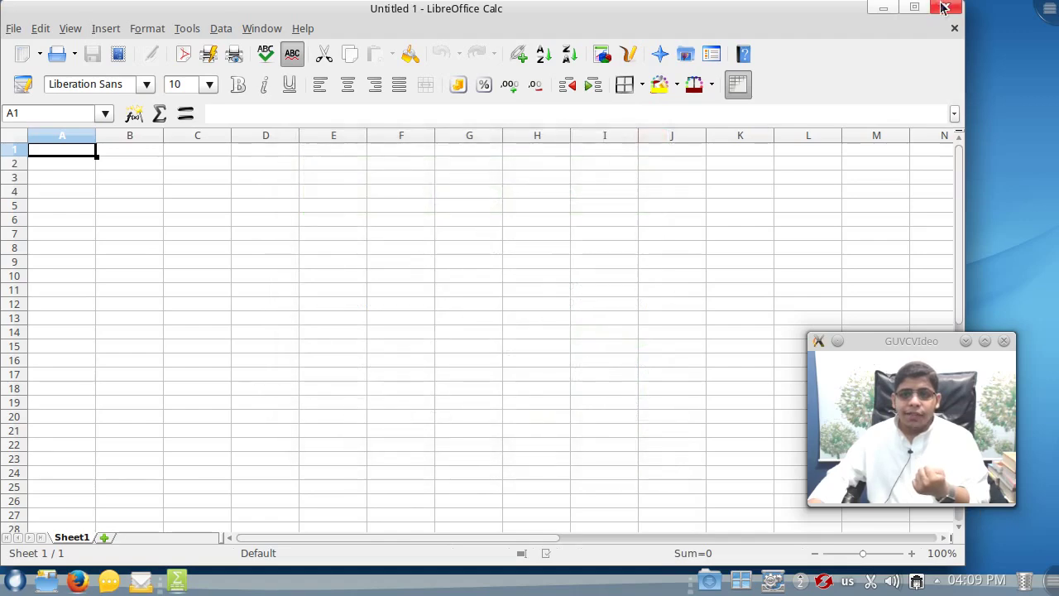
{"action": "left_click", "coordinate": [945, 8]}
- From the launcher's full application list, start ROSA Media Player
{"action": "left_click", "coordinate": [16, 583]}
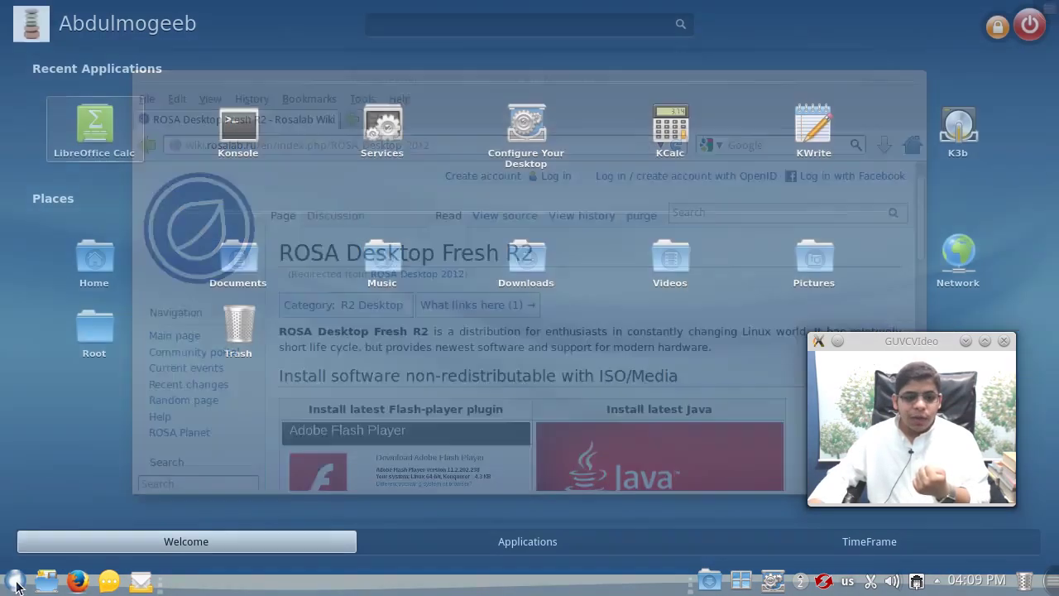
{"action": "left_click", "coordinate": [475, 544]}
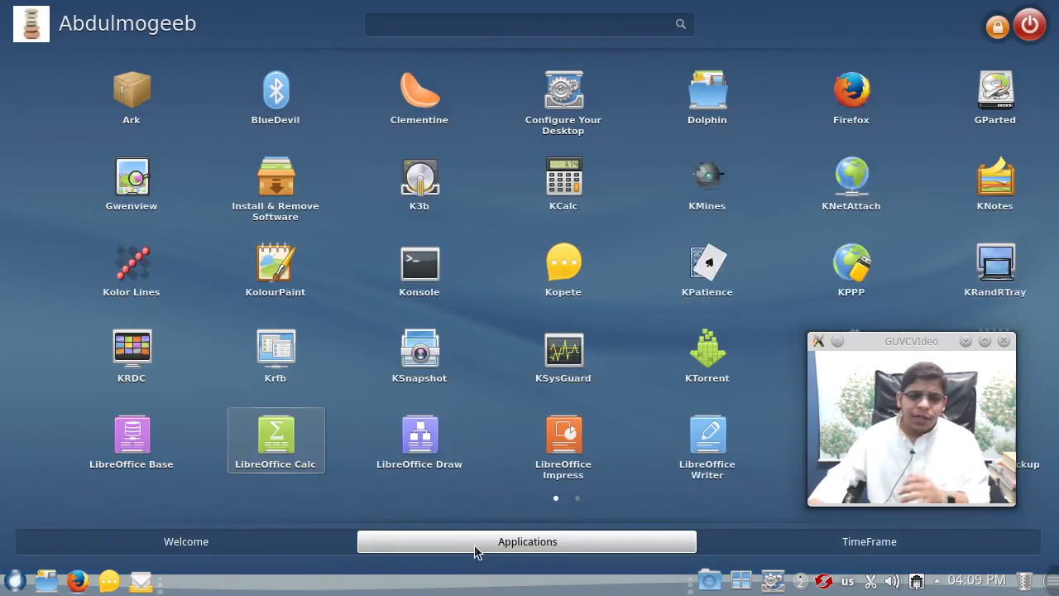
{"action": "key", "text": "Tab"}
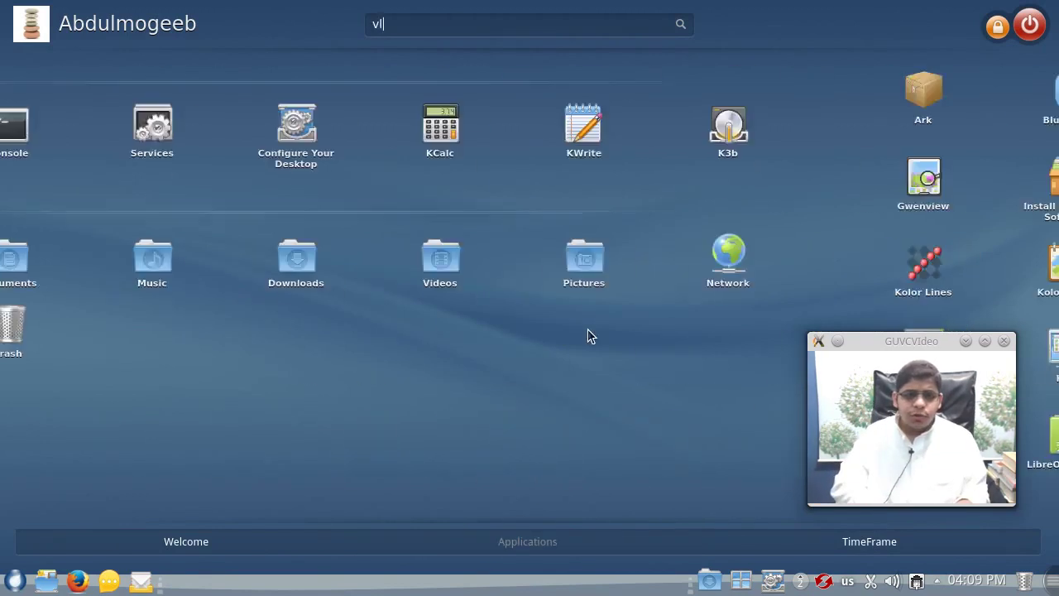
{"action": "key", "text": "Tab"}
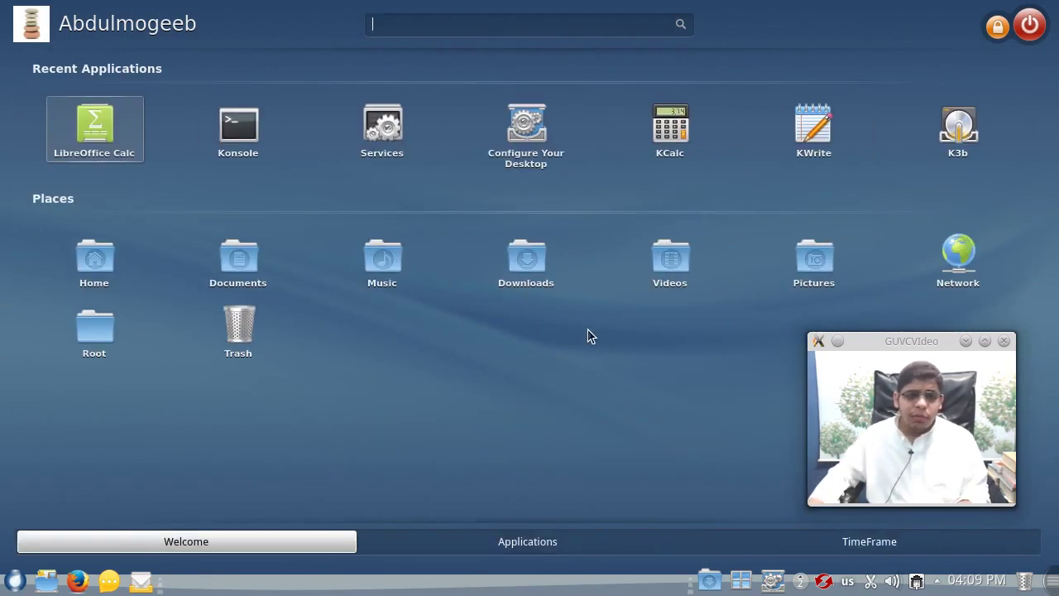
{"action": "left_click", "coordinate": [594, 543]}
{"action": "left_click_drag", "start_coordinate": [878, 349], "coordinate": [737, 79]}
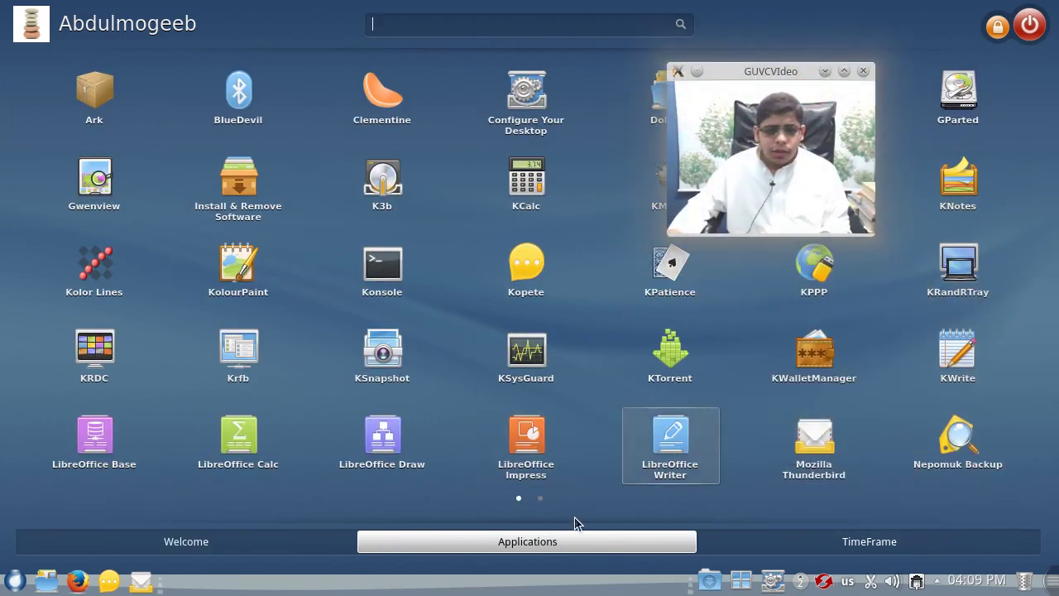
{"action": "scroll", "coordinate": [574, 517], "scroll_direction": "down", "scroll_amount": 1}
{"action": "left_click", "coordinate": [958, 103]}
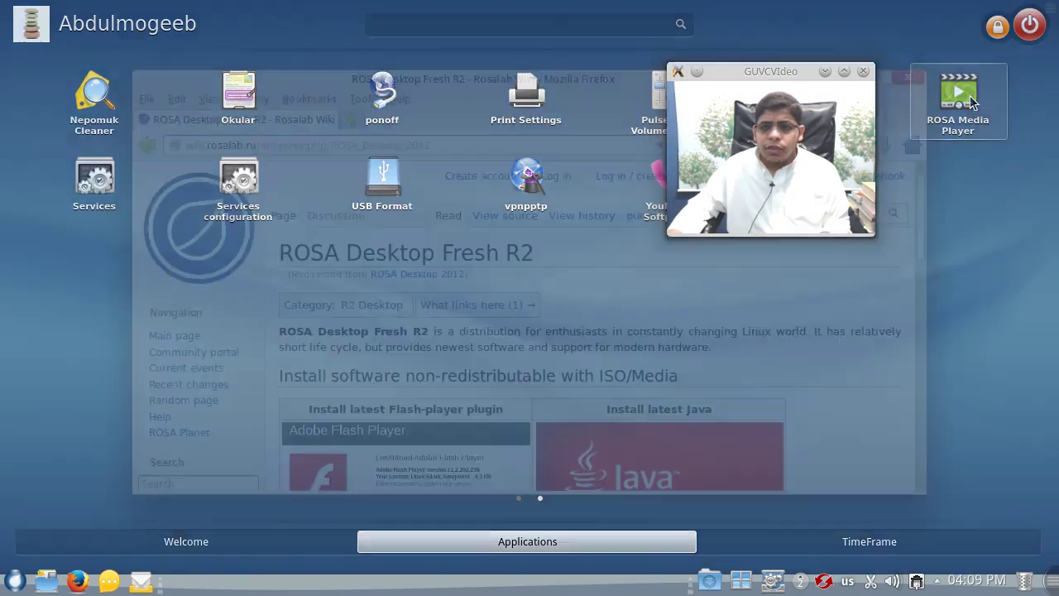
- Move the player to the top-left, view its version 1.6.9-1 in Help > About, then quit it
{"action": "left_click_drag", "start_coordinate": [804, 73], "coordinate": [982, 331]}
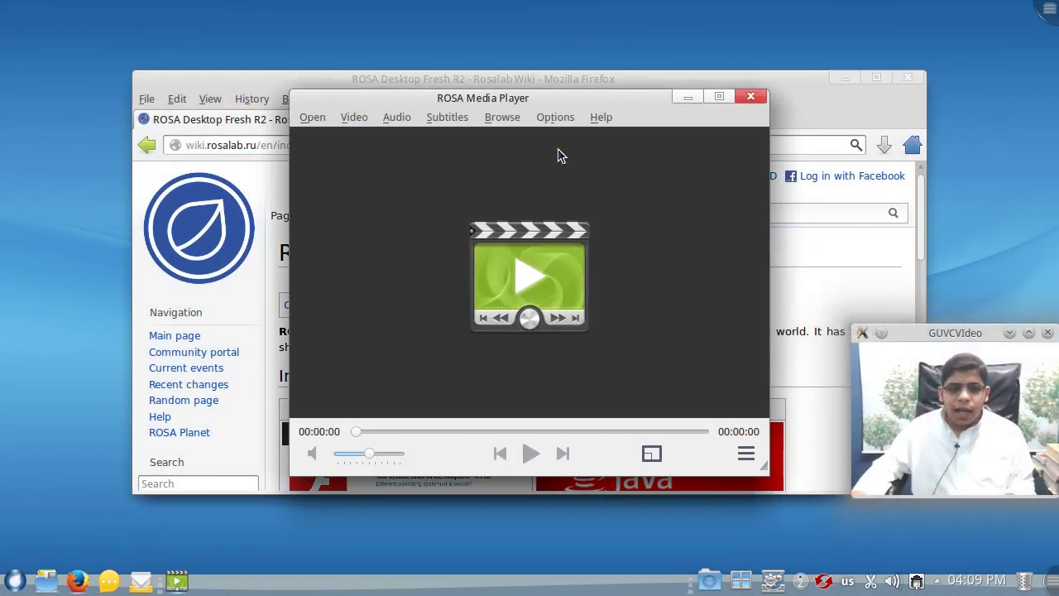
{"action": "left_click_drag", "start_coordinate": [525, 98], "coordinate": [246, 46]}
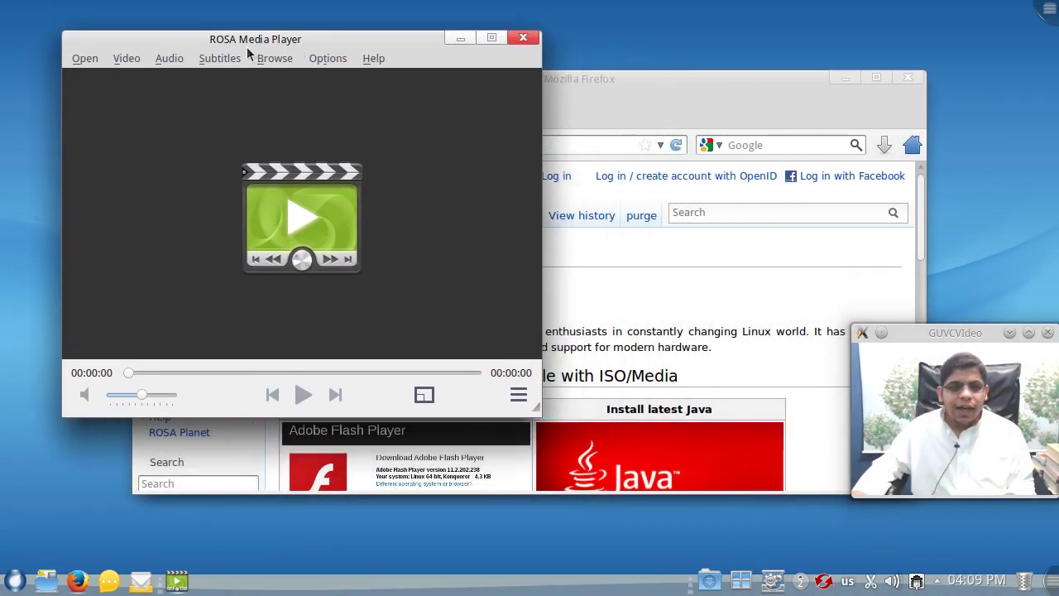
{"action": "left_click", "coordinate": [364, 57]}
{"action": "left_click", "coordinate": [409, 94]}
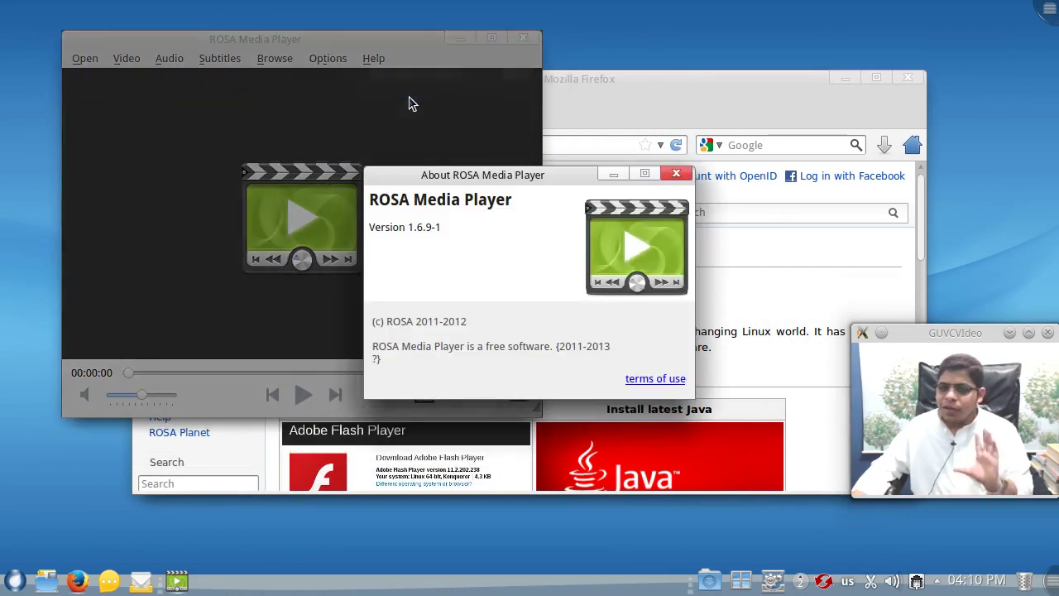
{"action": "left_click", "coordinate": [677, 176]}
{"action": "left_click", "coordinate": [524, 40]}
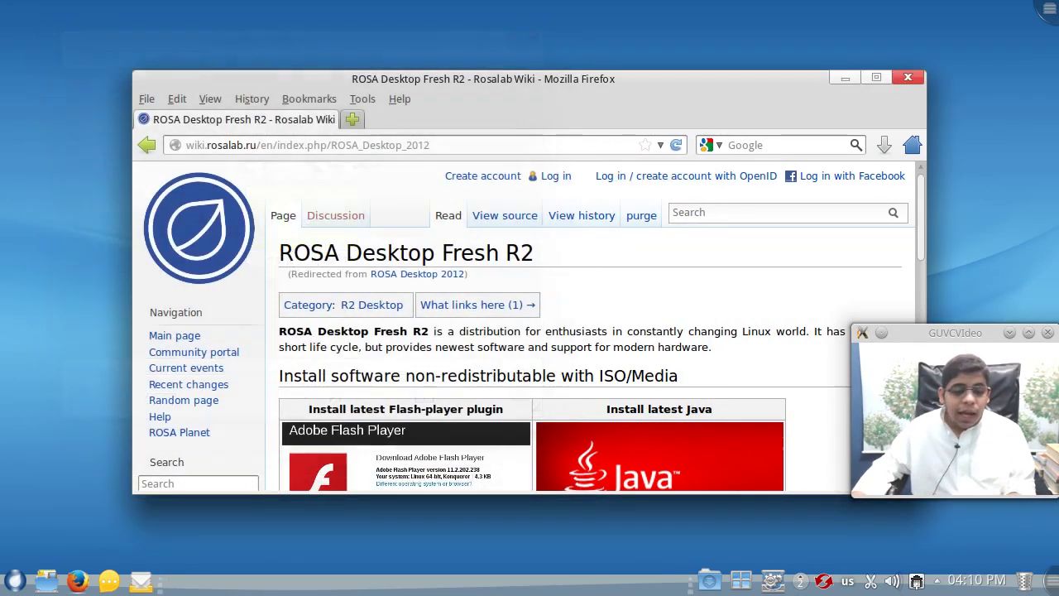
{"action": "left_click", "coordinate": [15, 579]}
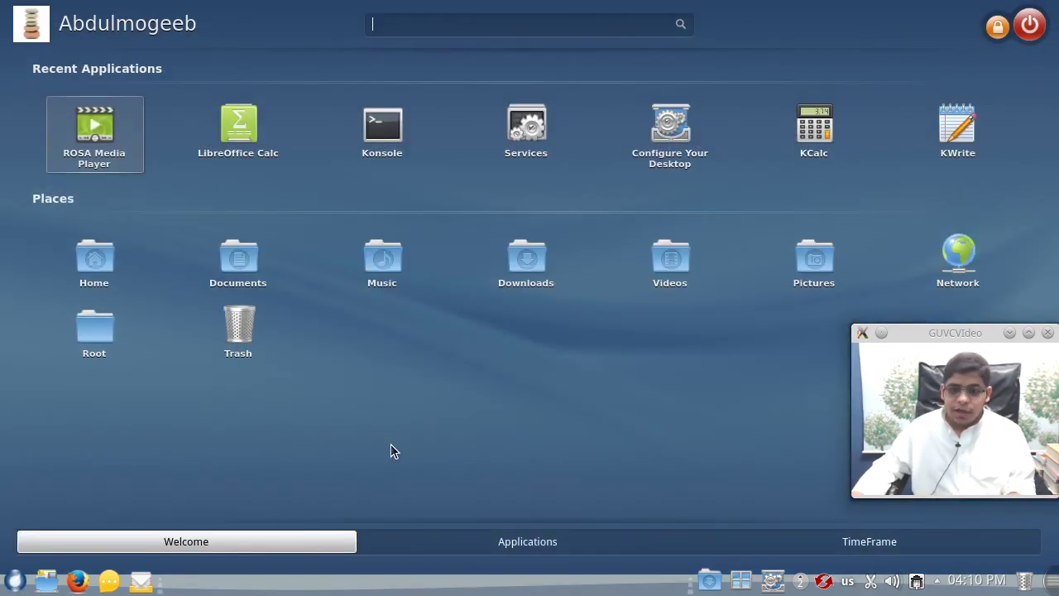
{"action": "left_click", "coordinate": [497, 548]}
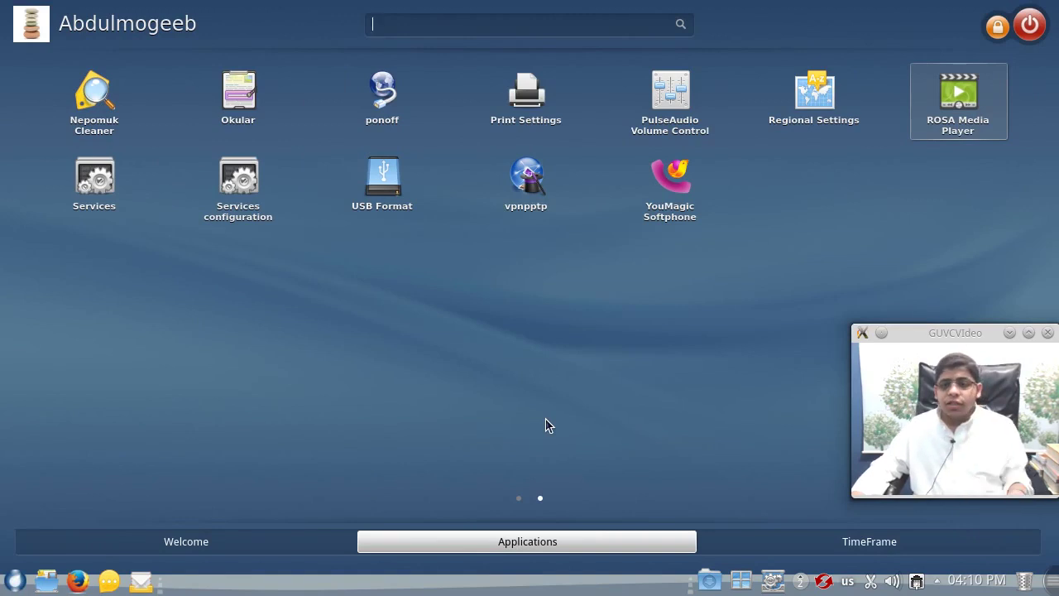
{"action": "left_click", "coordinate": [817, 91]}
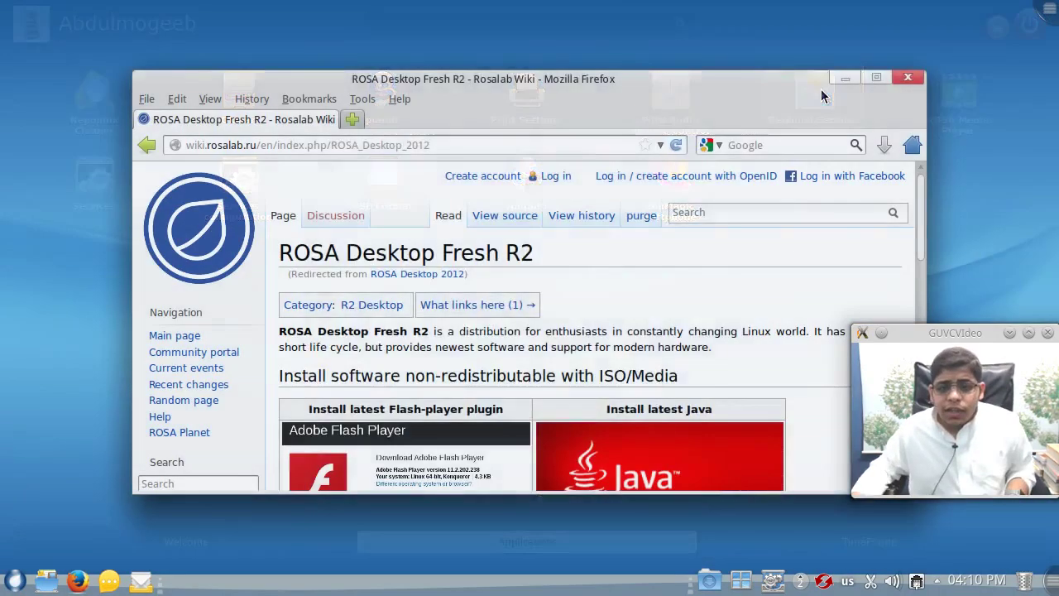
{"action": "left_click_drag", "start_coordinate": [739, 294], "coordinate": [749, 221]}
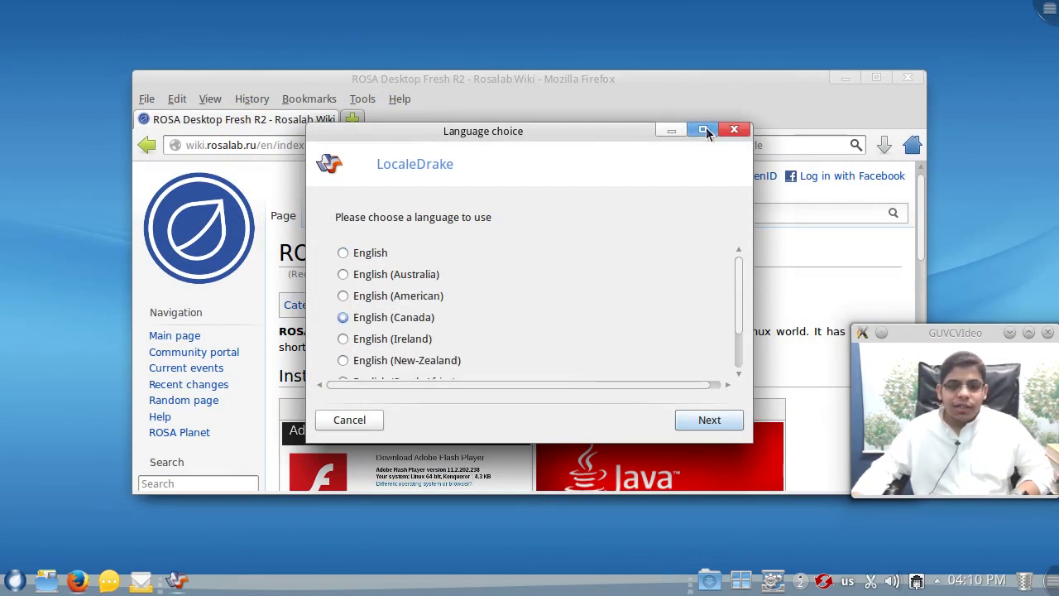
{"action": "left_click", "coordinate": [703, 130]}
{"action": "left_click", "coordinate": [36, 299]}
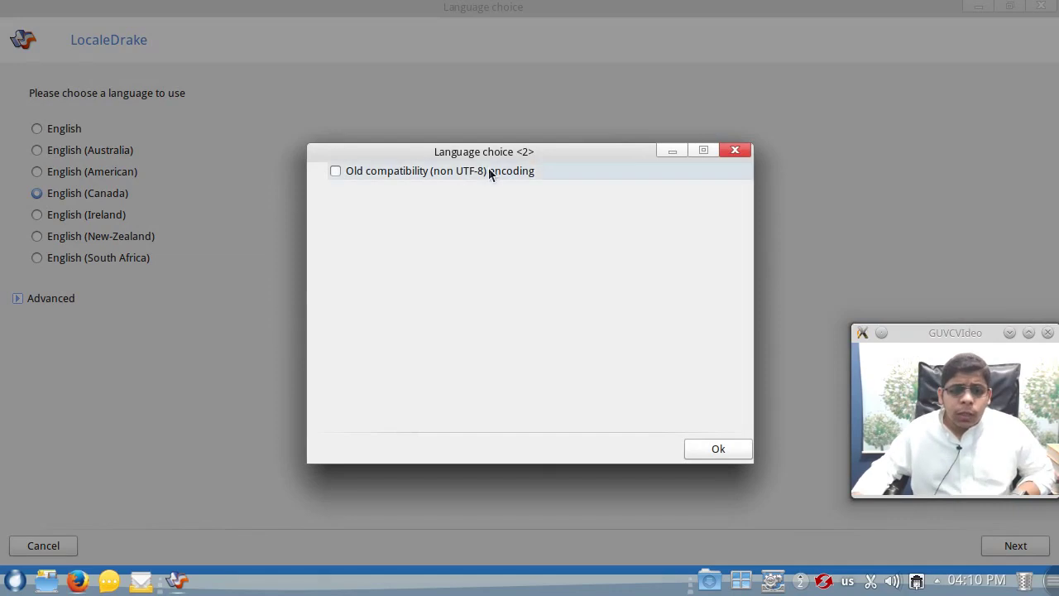
{"action": "left_click", "coordinate": [735, 150]}
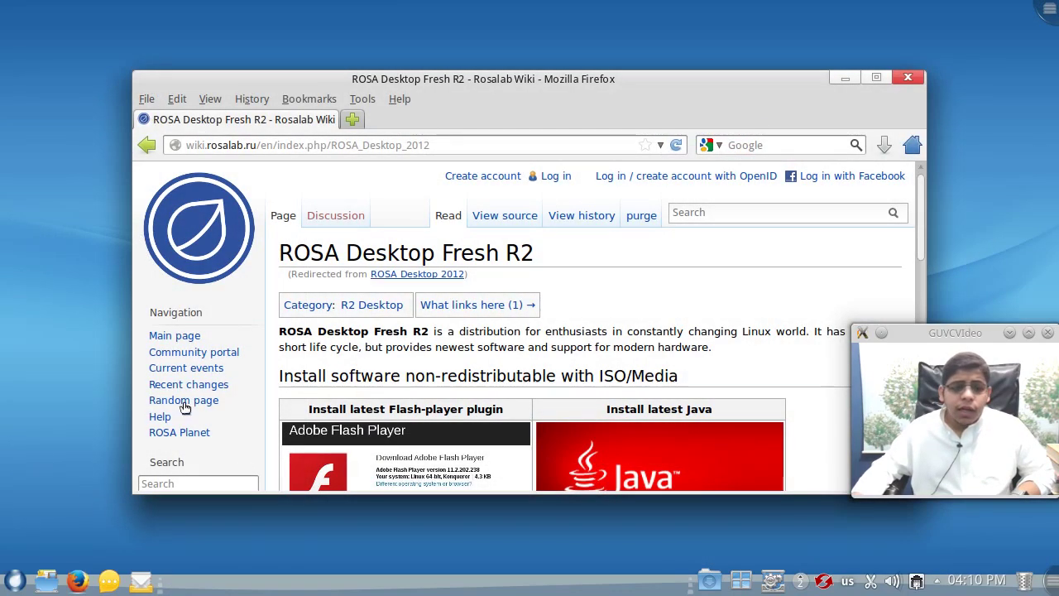
{"action": "left_click", "coordinate": [19, 581]}
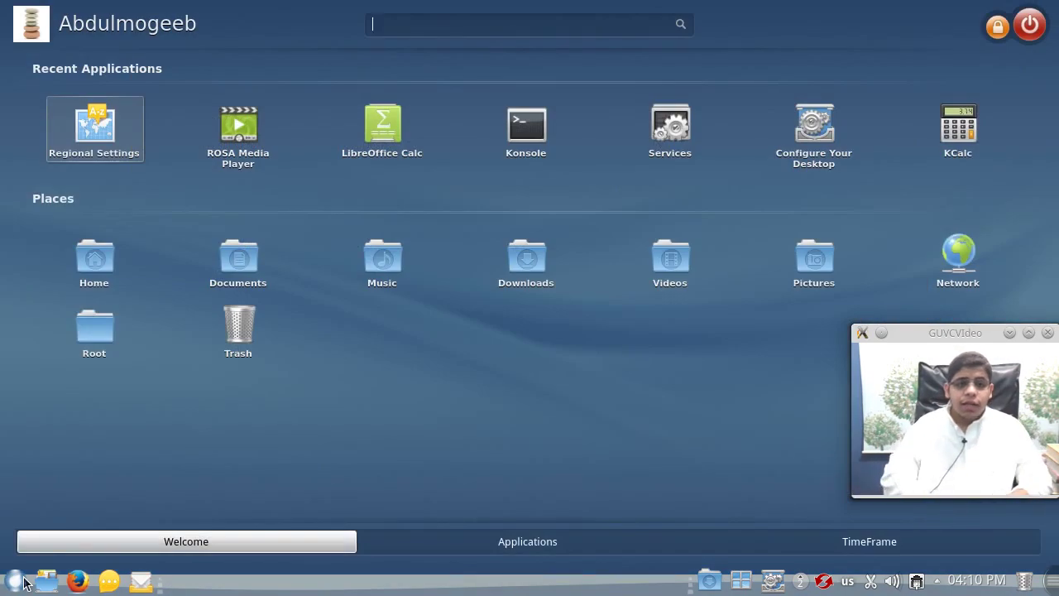
{"action": "type", "text": "langua"}
{"action": "key", "text": "Return"}
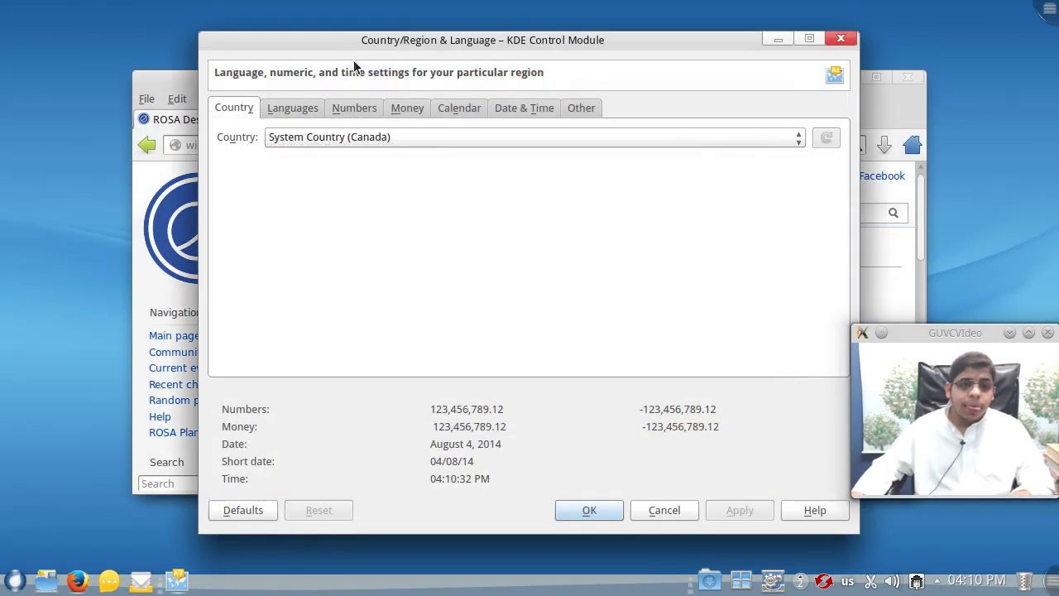
{"action": "left_click_drag", "start_coordinate": [333, 45], "coordinate": [164, 33]}
{"action": "left_click", "coordinate": [122, 101]}
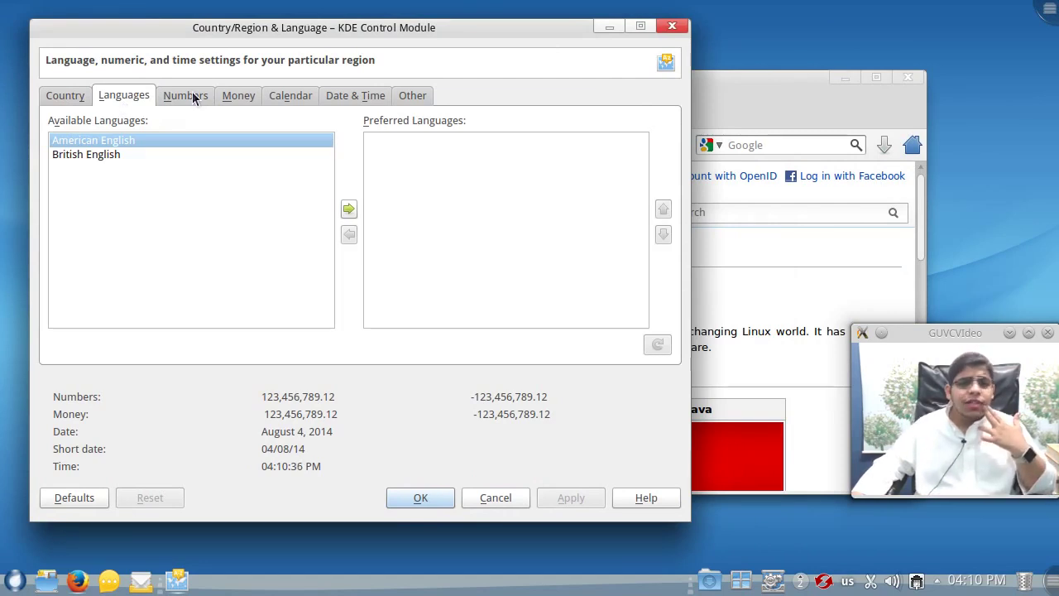
{"action": "left_click", "coordinate": [238, 95]}
{"action": "left_click", "coordinate": [290, 95]}
{"action": "left_click", "coordinate": [355, 95]}
{"action": "left_click", "coordinate": [418, 97]}
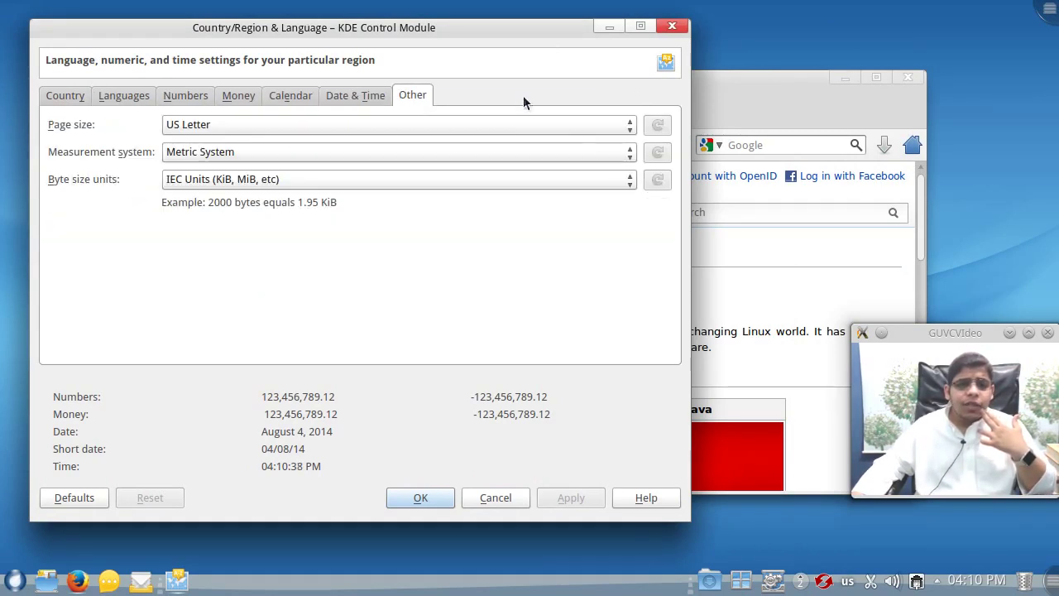
{"action": "left_click", "coordinate": [672, 28]}
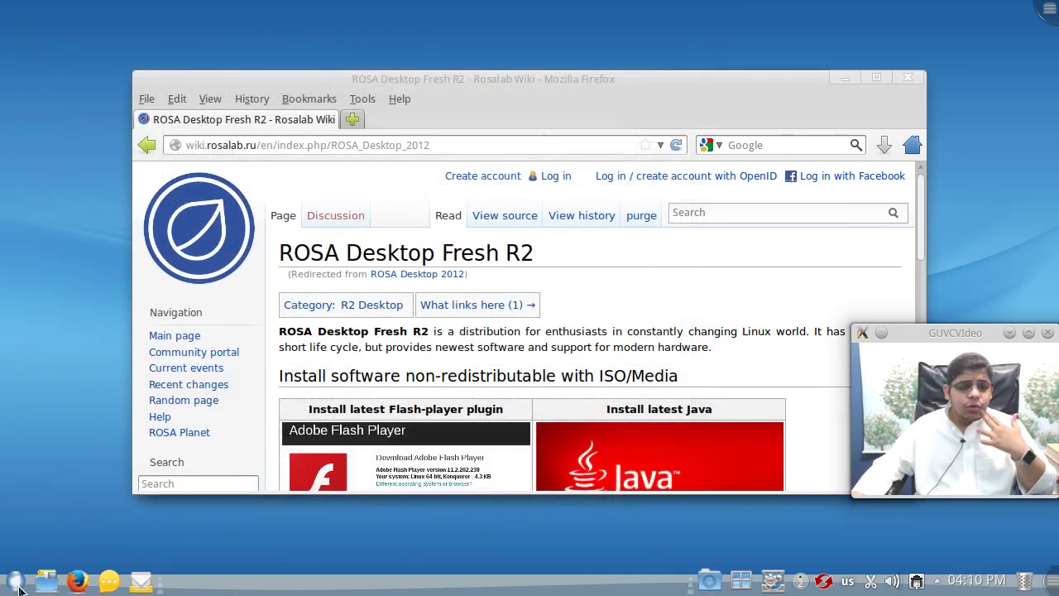
{"action": "left_click", "coordinate": [15, 580]}
- Launch Software Management via the 'sof' search and search packages for 'ara'
{"action": "type", "text": "sof"}
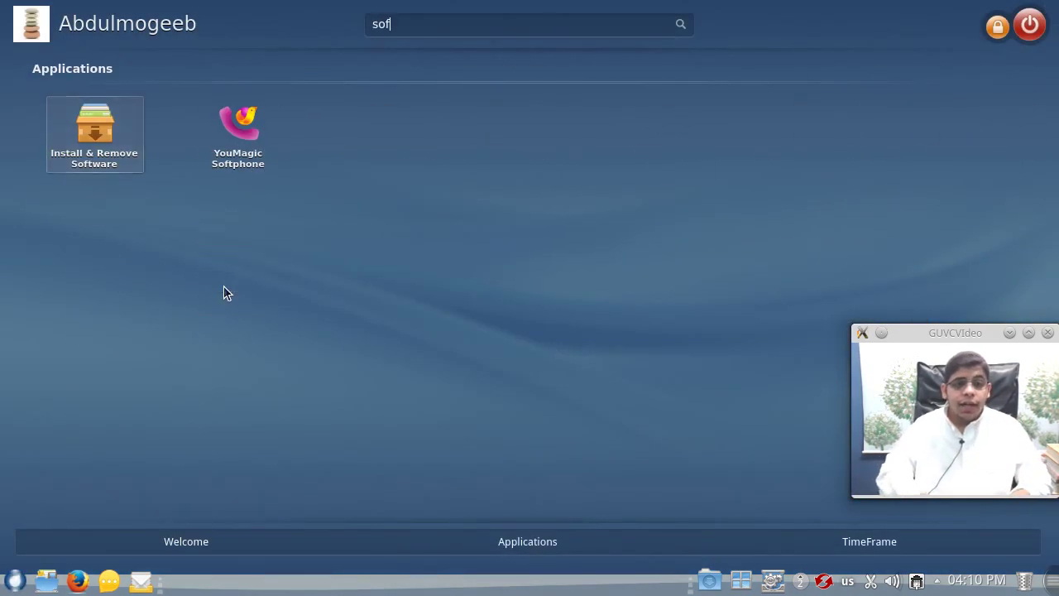
{"action": "left_click", "coordinate": [106, 159]}
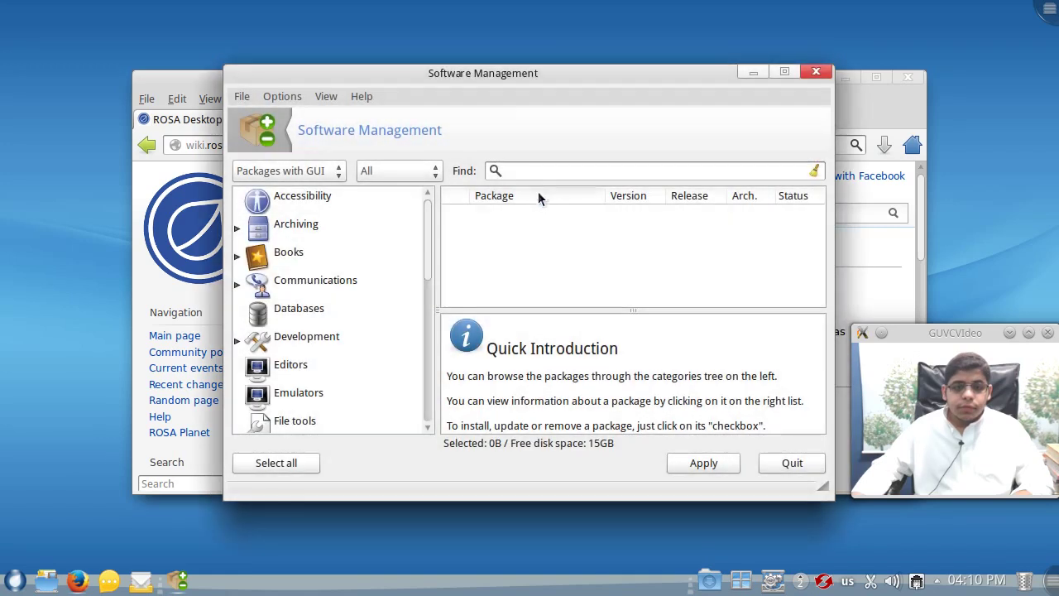
{"action": "left_click", "coordinate": [544, 170]}
{"action": "type", "text": "arabic kde"}
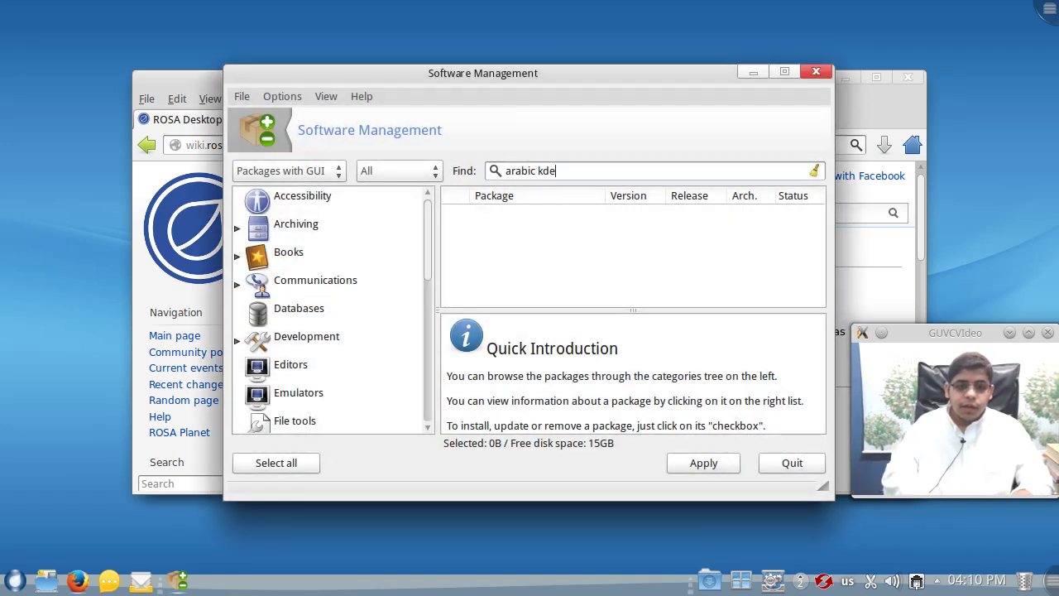
{"action": "key", "text": "Return"}
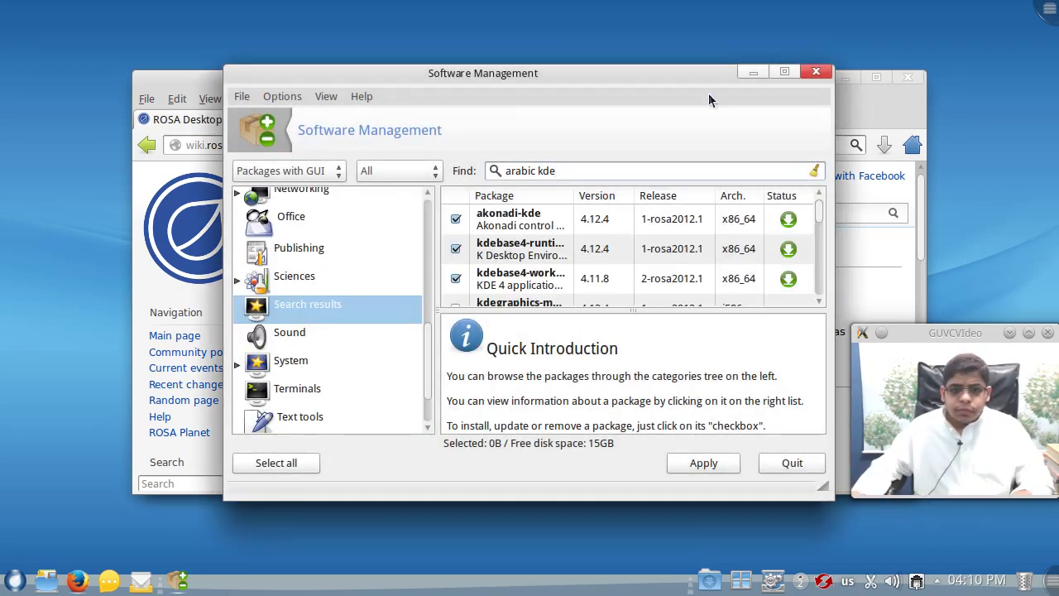
- Maximize the manager, browse the results, and replace the search text with 'kde'
{"action": "left_click", "coordinate": [785, 73]}
{"action": "scroll", "coordinate": [422, 213], "scroll_direction": "down", "scroll_amount": 4}
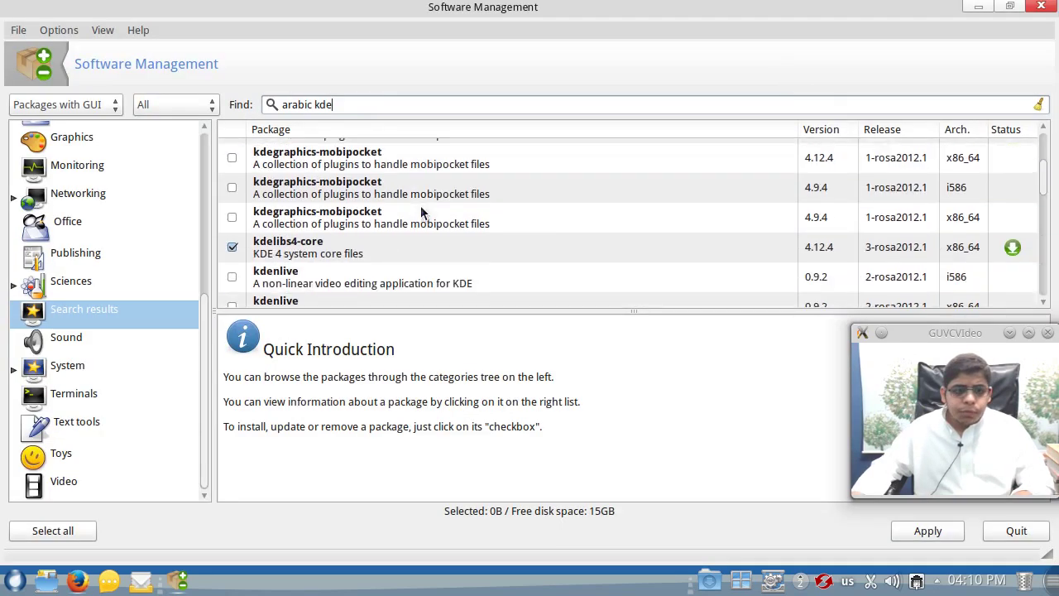
{"action": "scroll", "coordinate": [420, 213], "scroll_direction": "down", "scroll_amount": 8}
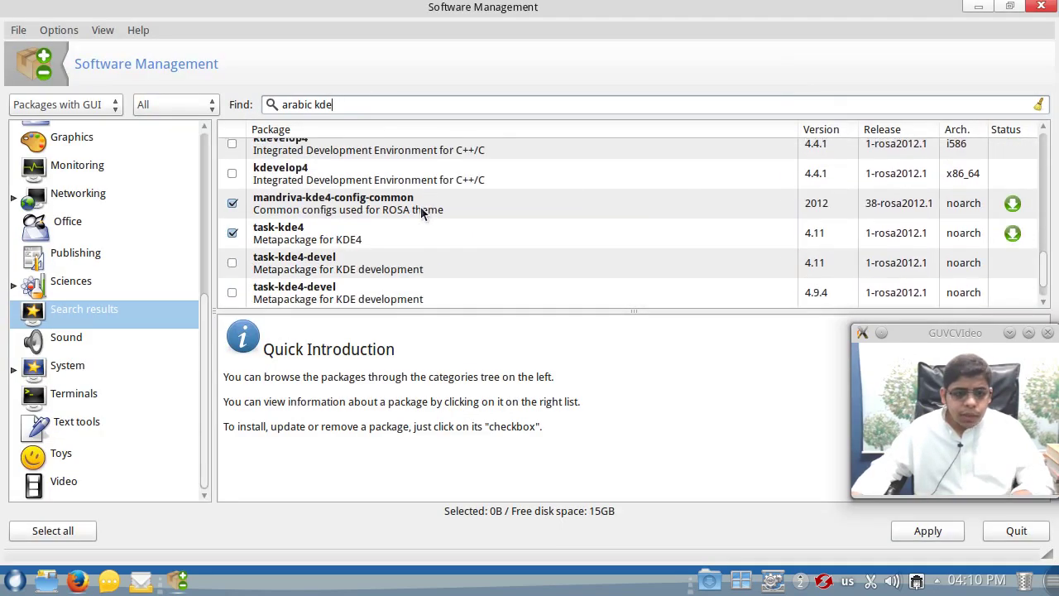
{"action": "scroll", "coordinate": [420, 212], "scroll_direction": "up", "scroll_amount": 10}
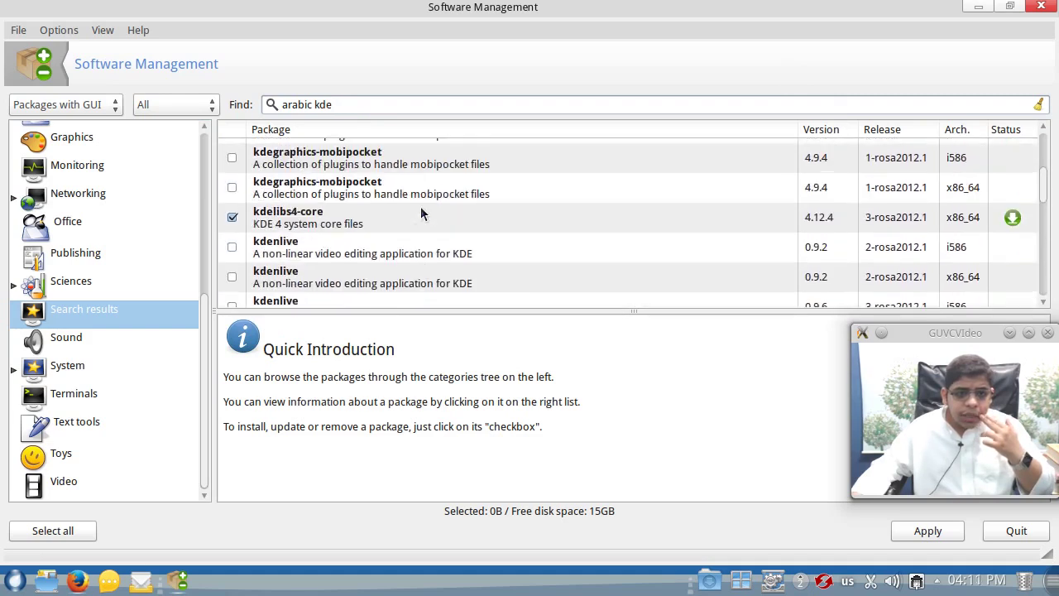
{"action": "scroll", "coordinate": [422, 213], "scroll_direction": "up", "scroll_amount": 1}
{"action": "triple_click", "coordinate": [394, 105]}
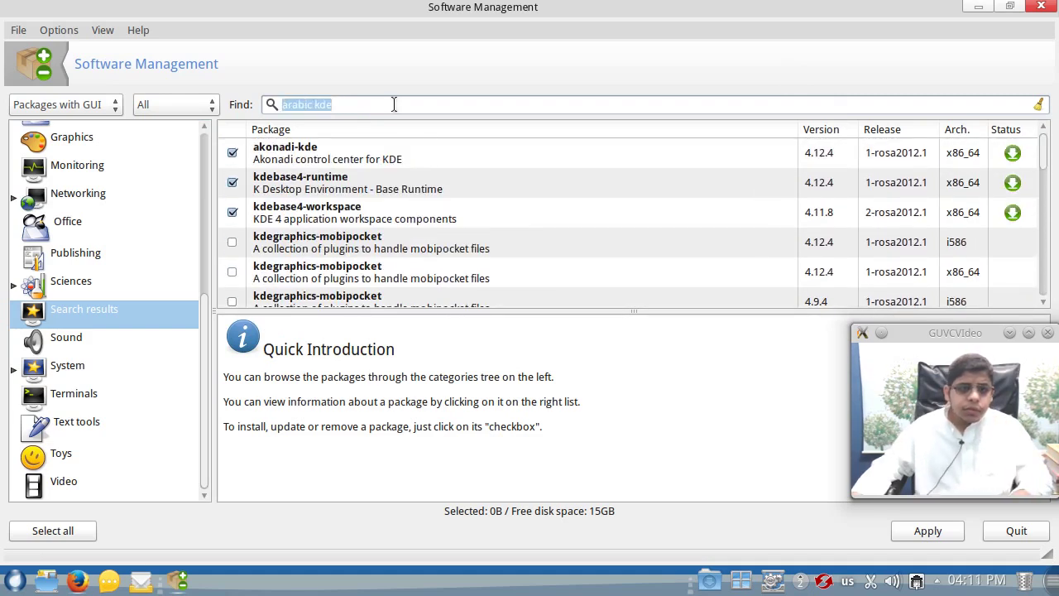
{"action": "type", "text": "kde locale"}
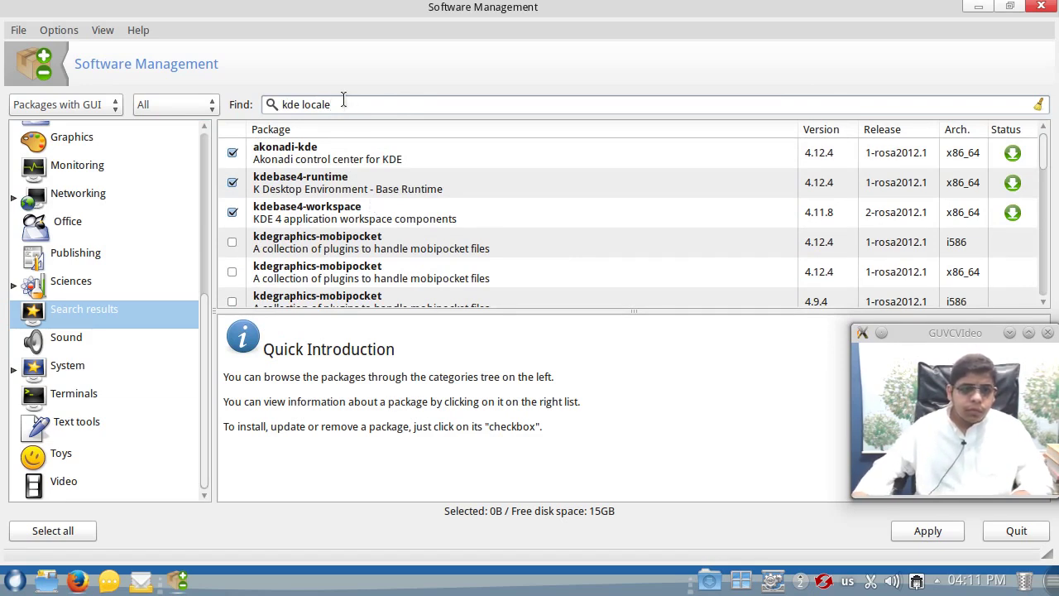
- Search packages for 'locale', then for 'kde'
{"action": "scroll", "coordinate": [463, 298], "scroll_direction": "down", "scroll_amount": 7}
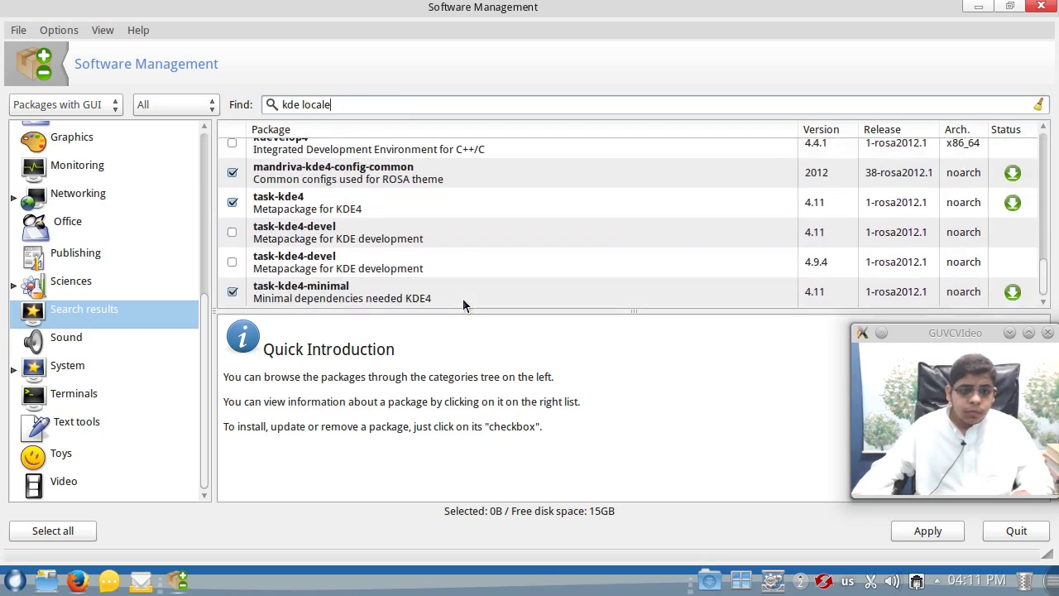
{"action": "triple_click", "coordinate": [414, 104]}
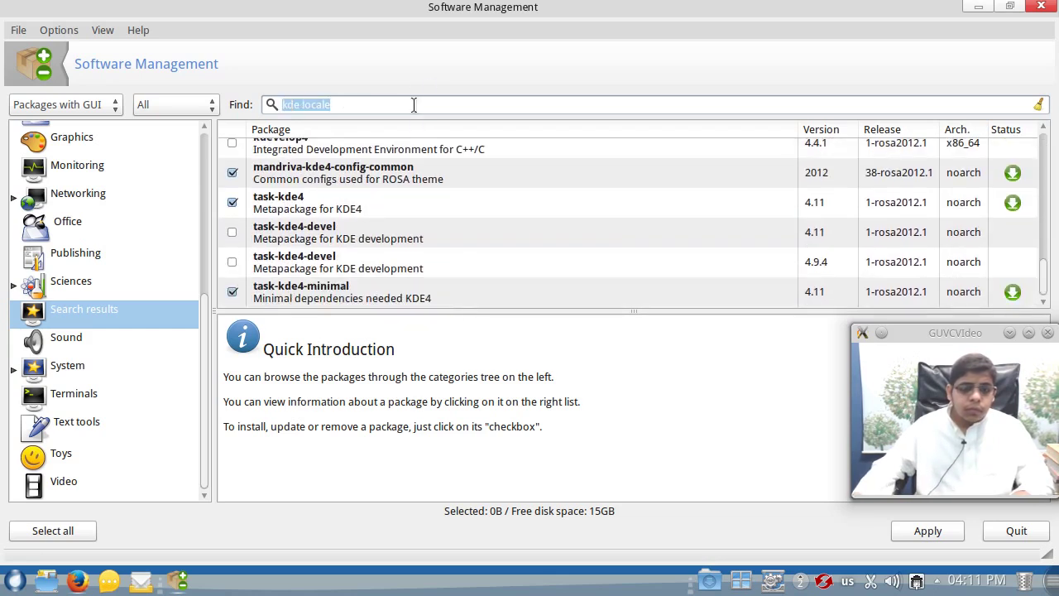
{"action": "type", "text": "locale"}
{"action": "key", "text": "Return"}
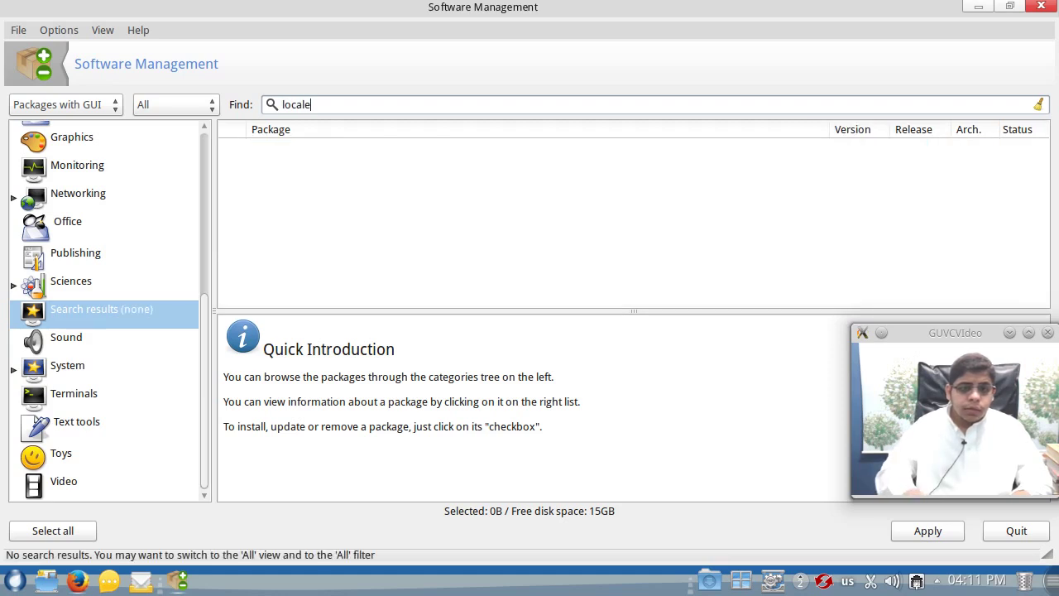
{"action": "type", "text": "kde"}
{"action": "key", "text": "Return"}
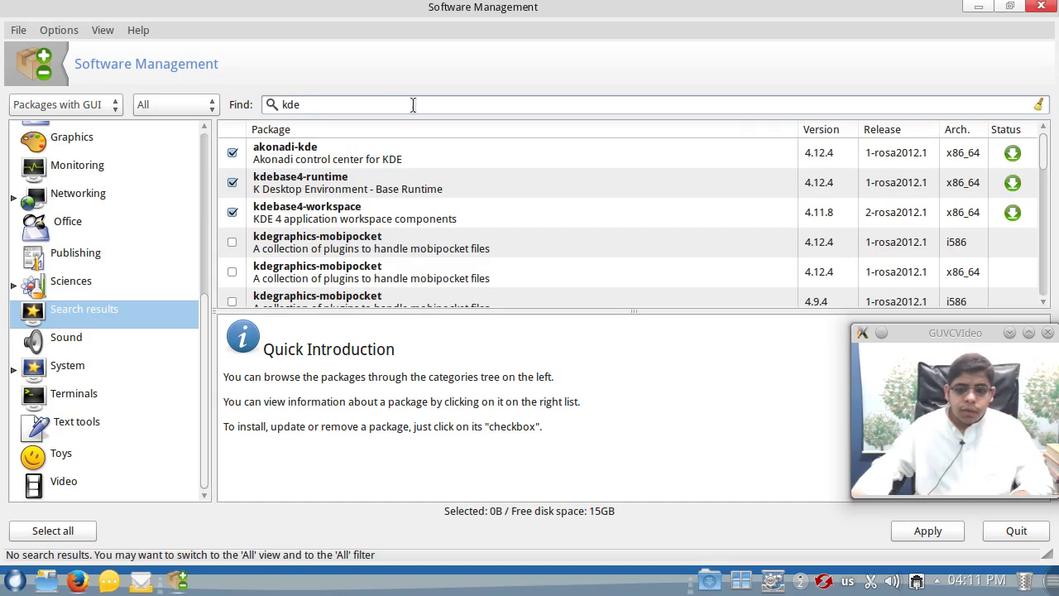
- Enable Options > Search in full package names
{"action": "left_click", "coordinate": [53, 29]}
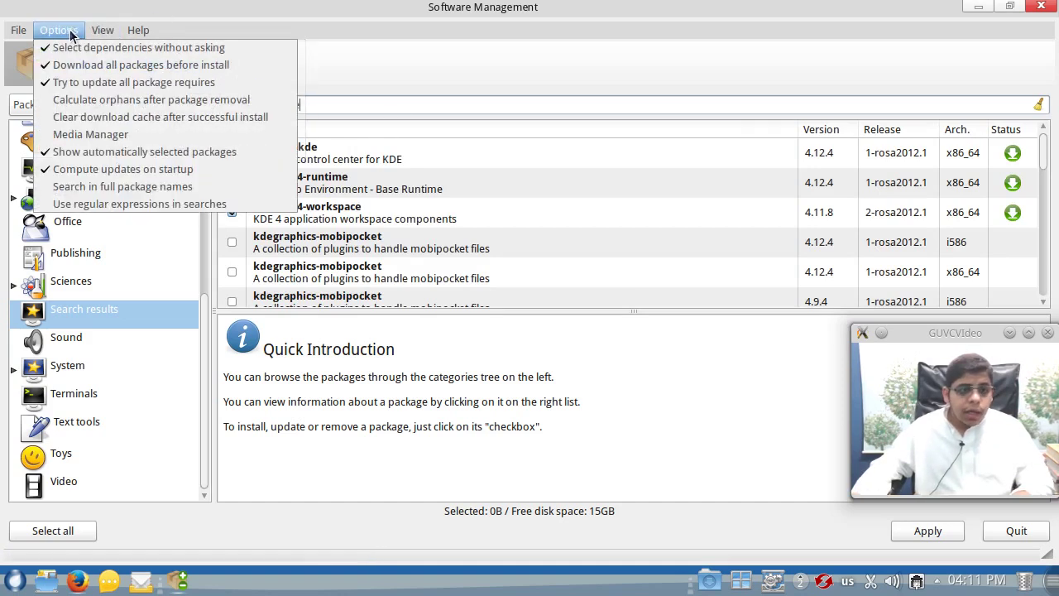
{"action": "left_click", "coordinate": [99, 190]}
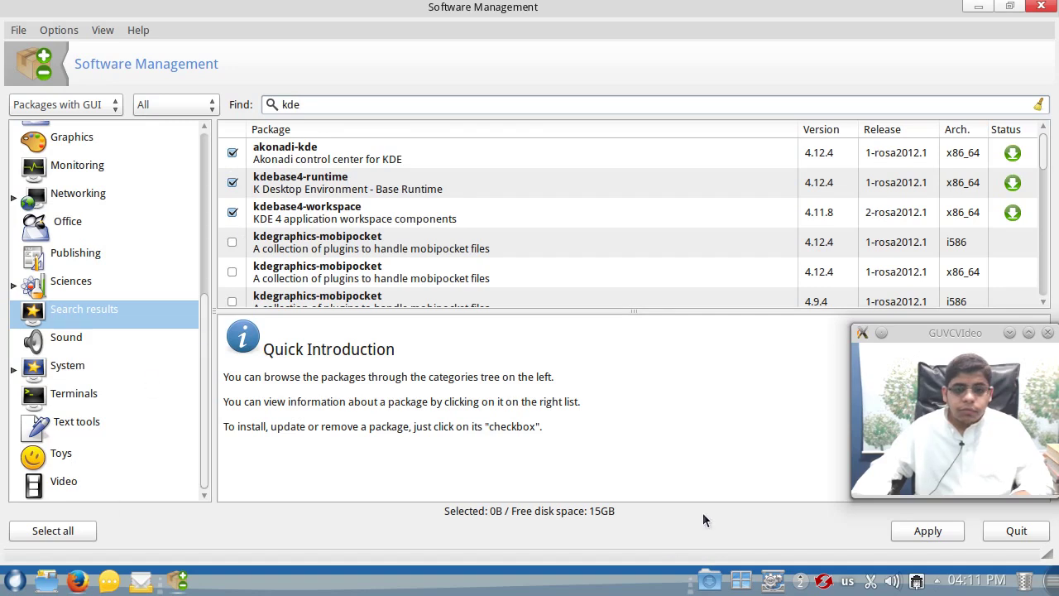
{"action": "left_click", "coordinate": [178, 104]}
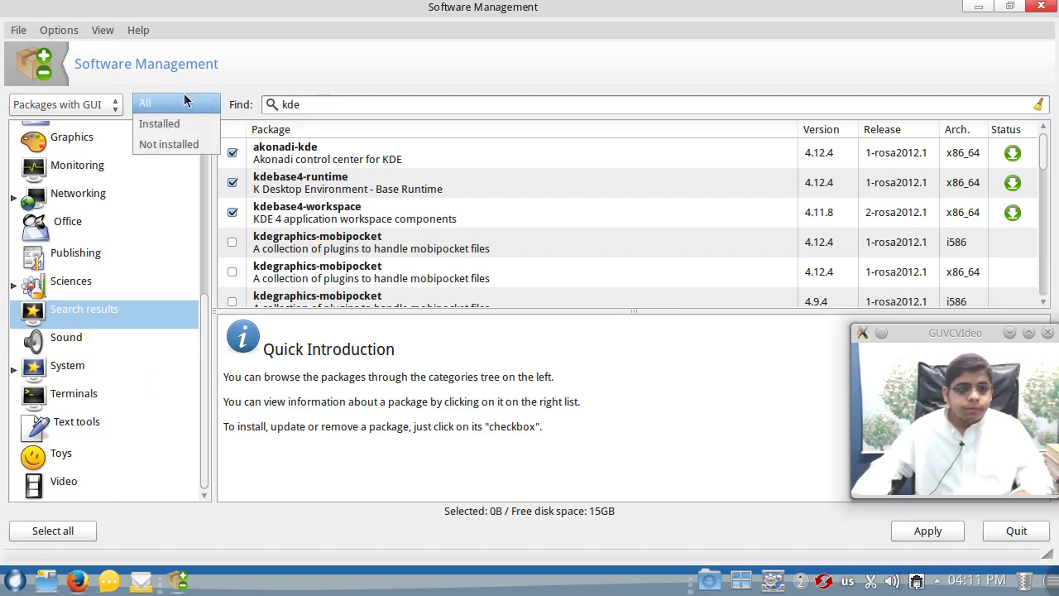
- Set the package-type filter to All instead of GUI packages only
{"action": "left_click", "coordinate": [104, 104]}
{"action": "left_click", "coordinate": [104, 104]}
{"action": "left_click", "coordinate": [33, 61]}
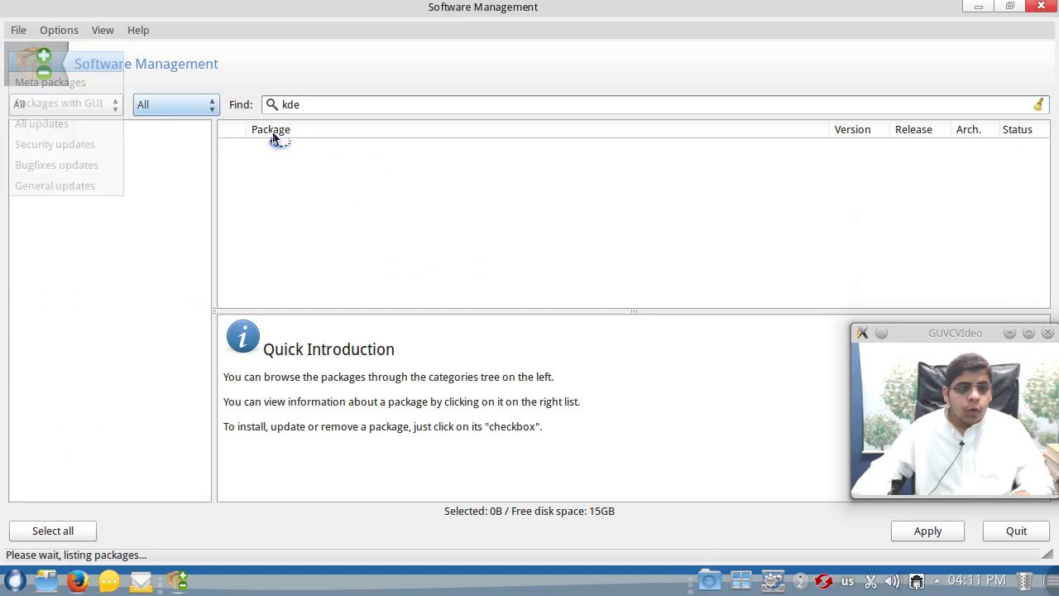
- Search for 'kde arabic', scroll to the kde-l10n-ar packages, then open Dolphin
{"action": "left_click", "coordinate": [322, 104]}
{"action": "double_click", "coordinate": [322, 104]}
{"action": "type", "text": "kde l"}
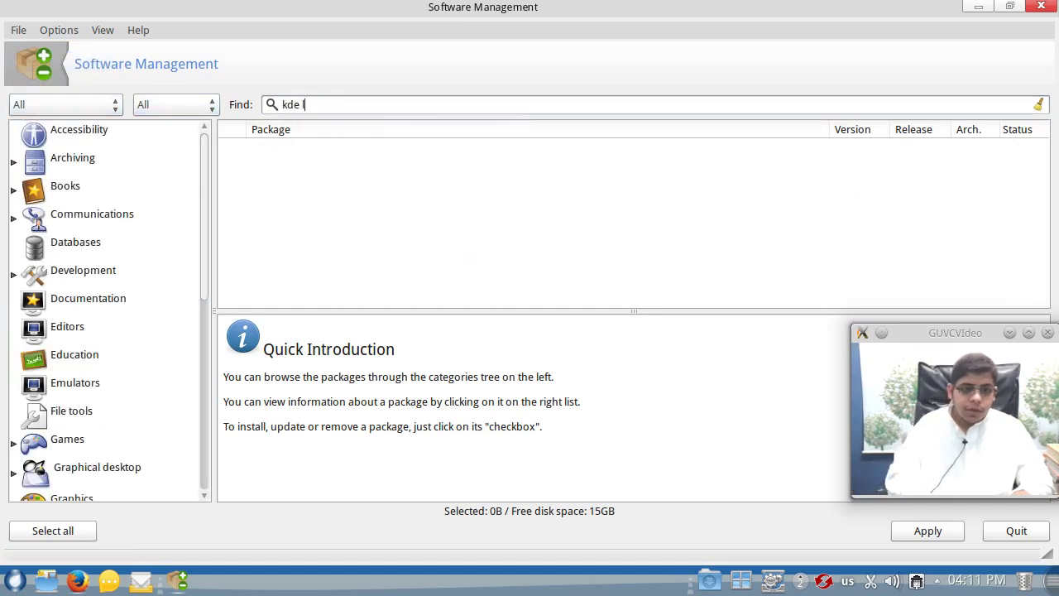
{"action": "type", "text": "rabic"}
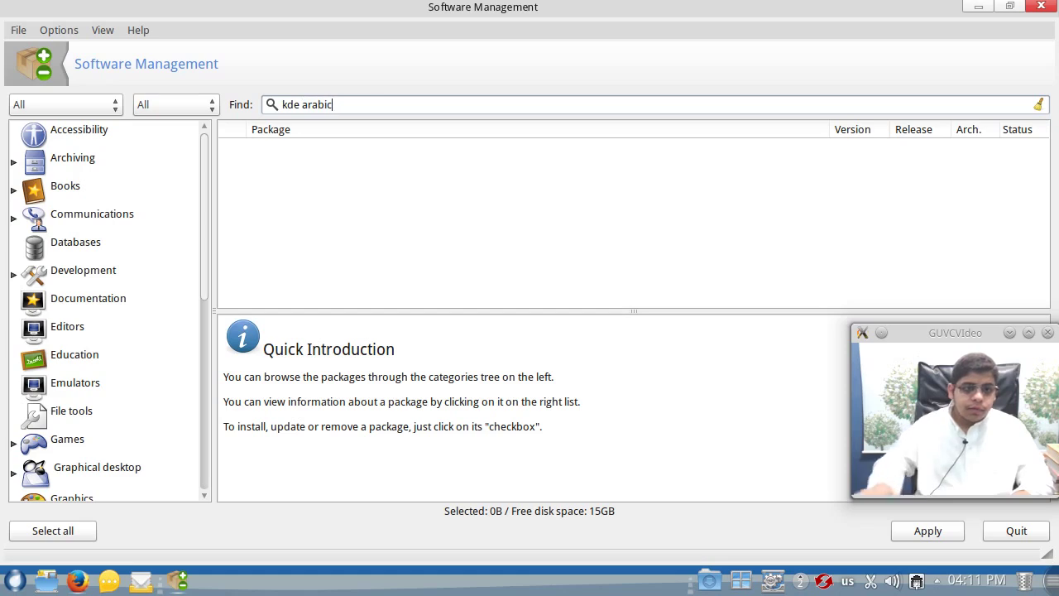
{"action": "key", "text": "Return"}
{"action": "scroll", "coordinate": [397, 214], "scroll_direction": "down", "scroll_amount": 5}
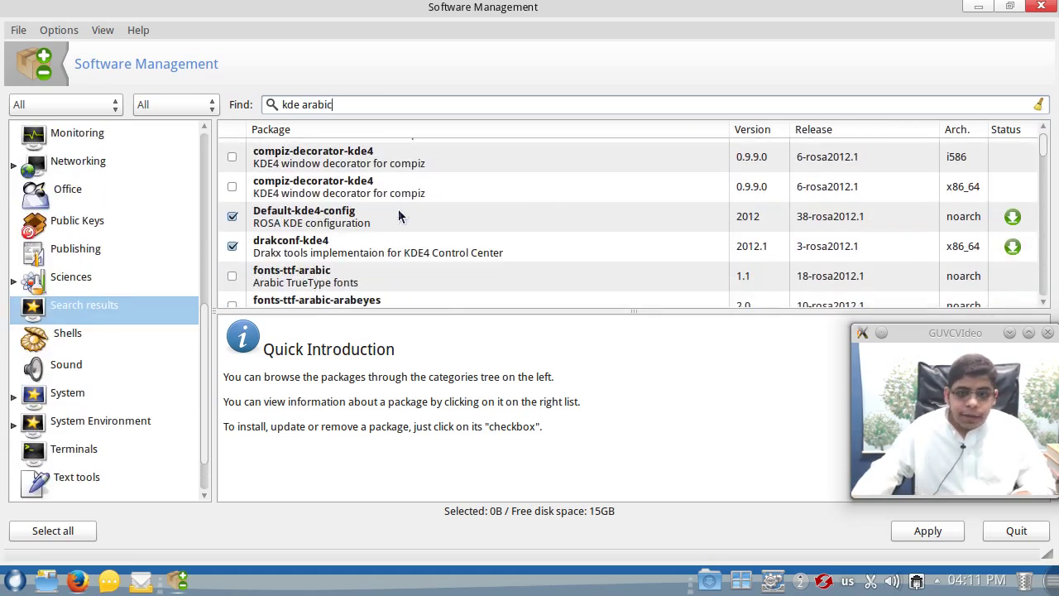
{"action": "scroll", "coordinate": [397, 213], "scroll_direction": "down", "scroll_amount": 8}
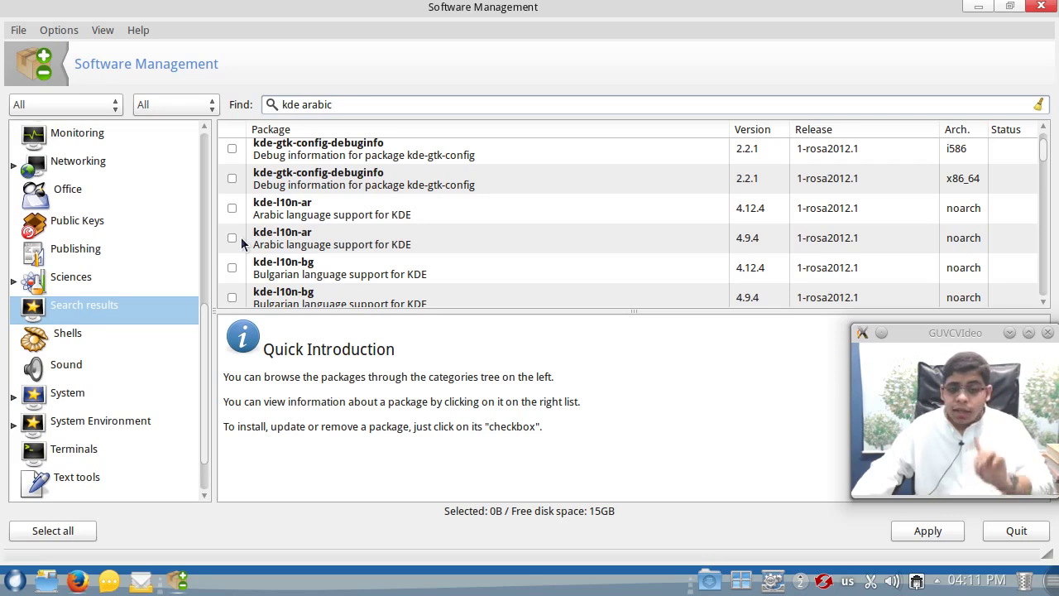
{"action": "left_click", "coordinate": [48, 582]}
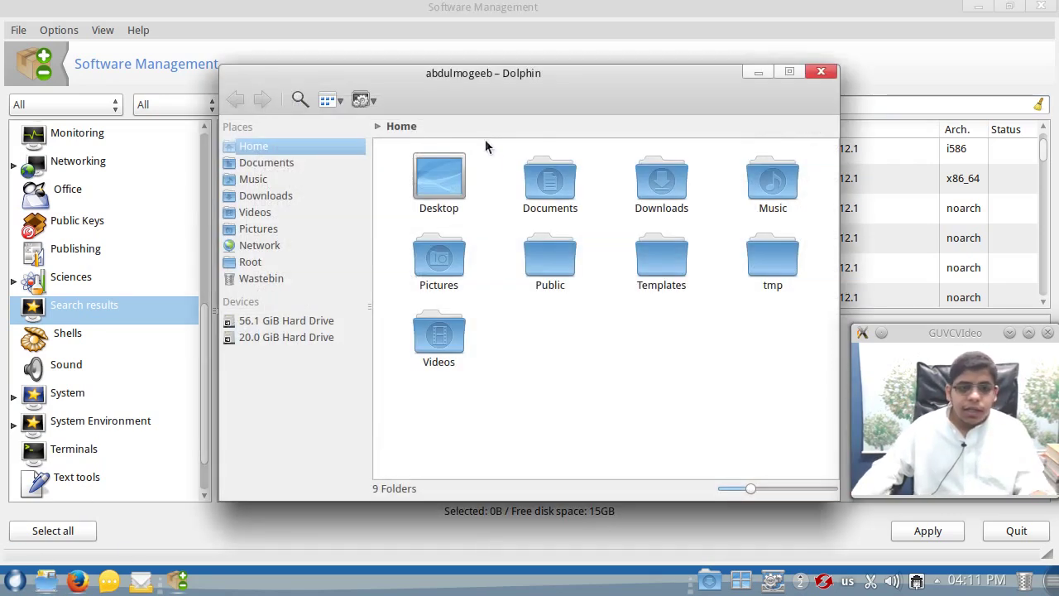
- View About KDE (Platform Version 4.12.4) from Dolphin's control menu, then close Dolphin
{"action": "left_click", "coordinate": [362, 100]}
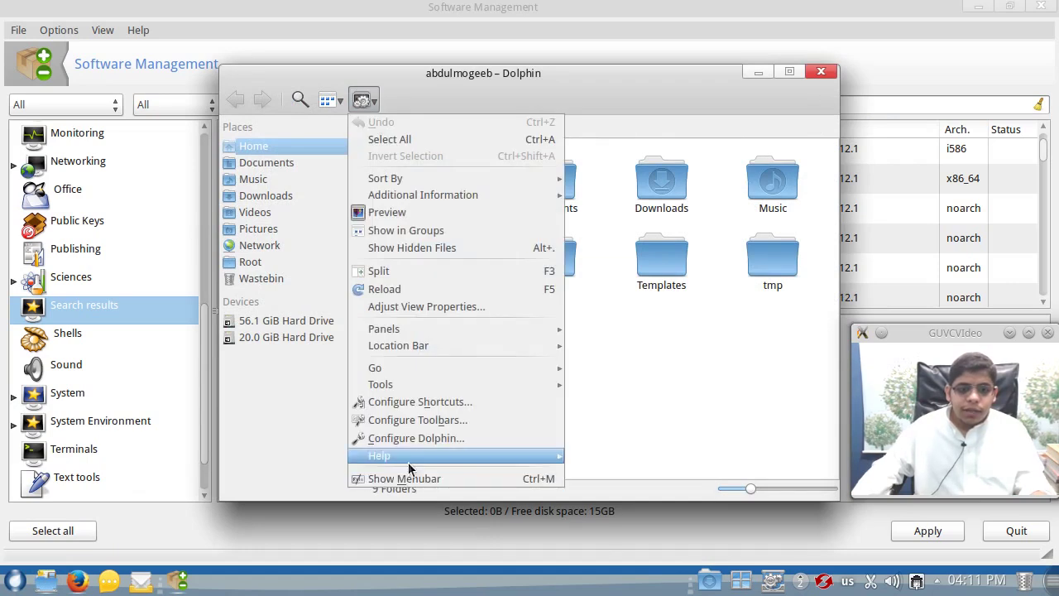
{"action": "mouse_move", "coordinate": [524, 456]}
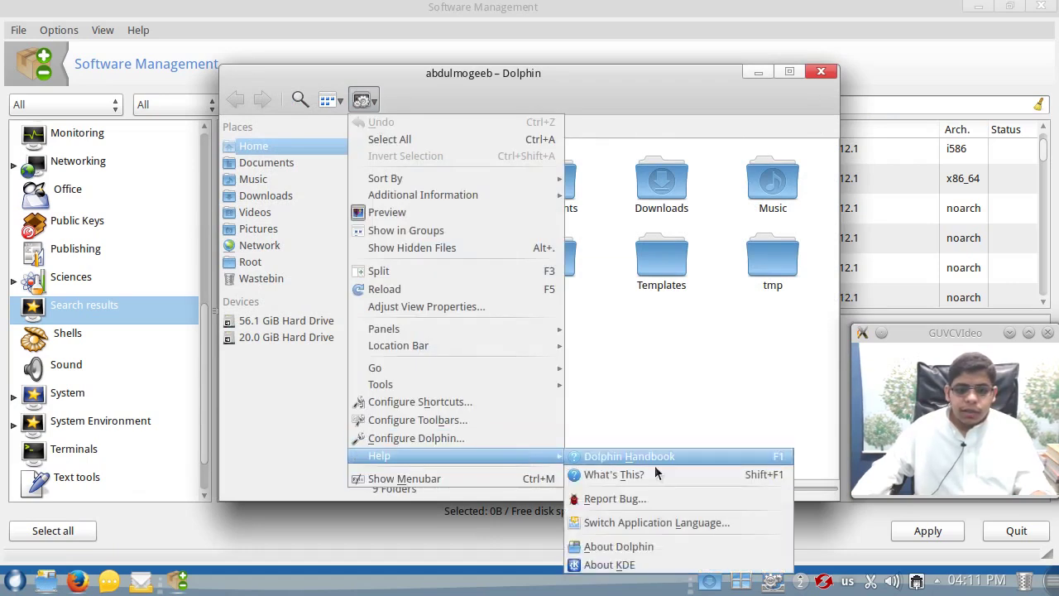
{"action": "left_click", "coordinate": [616, 565]}
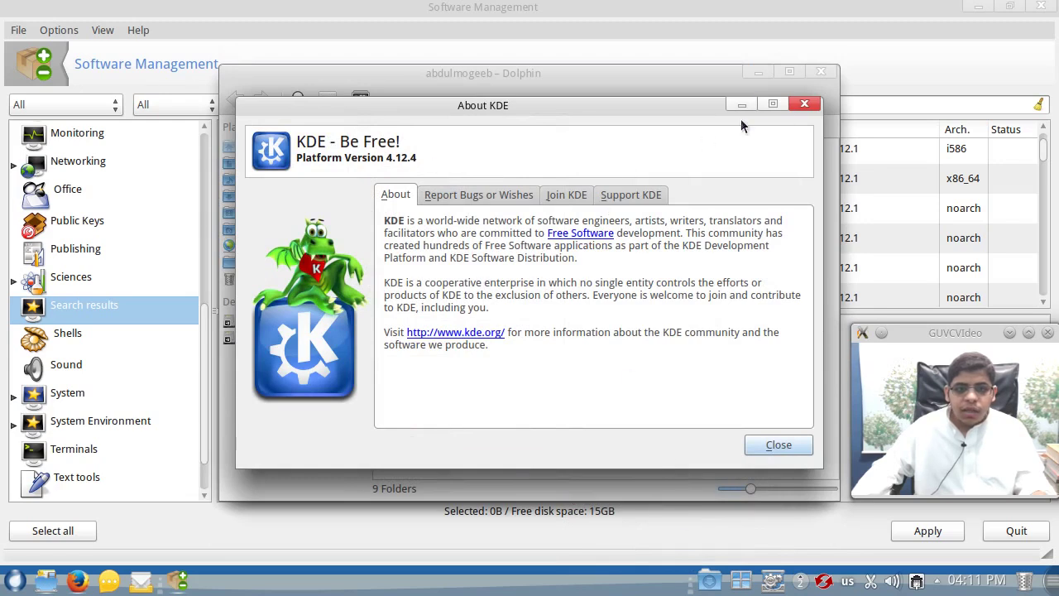
{"action": "left_click", "coordinate": [804, 104]}
{"action": "left_click", "coordinate": [814, 74]}
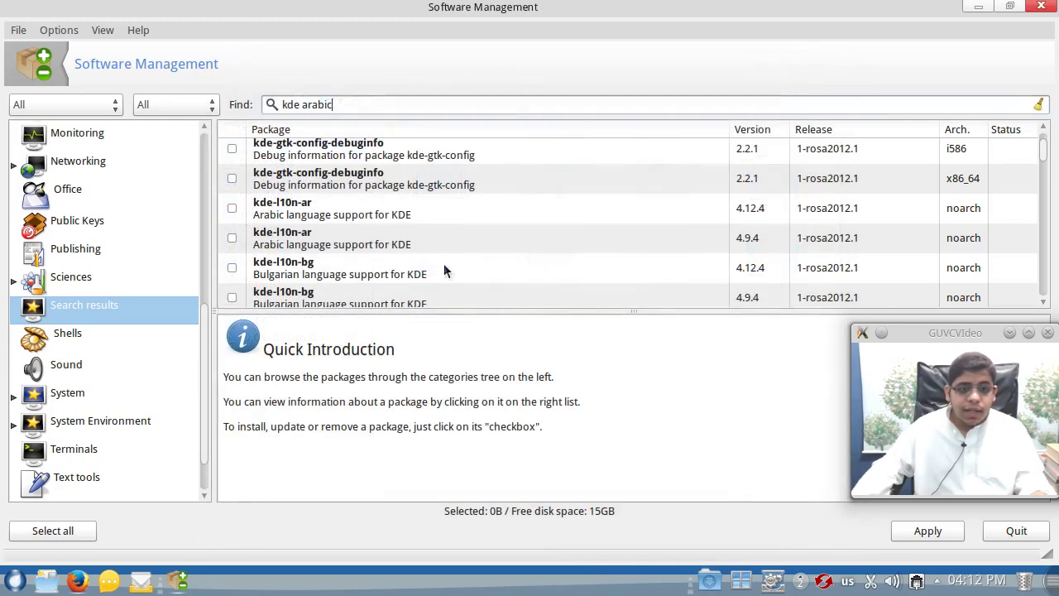
- Mark kde-l10n-ar with its locales-ar dependency and confirm installing them
{"action": "left_click", "coordinate": [232, 209]}
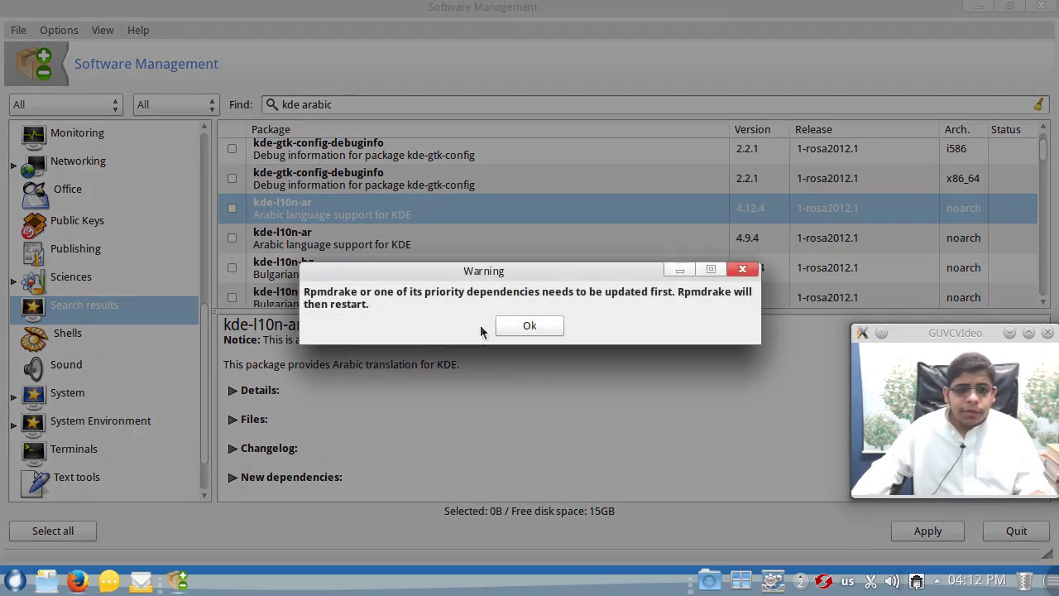
{"action": "left_click", "coordinate": [531, 327]}
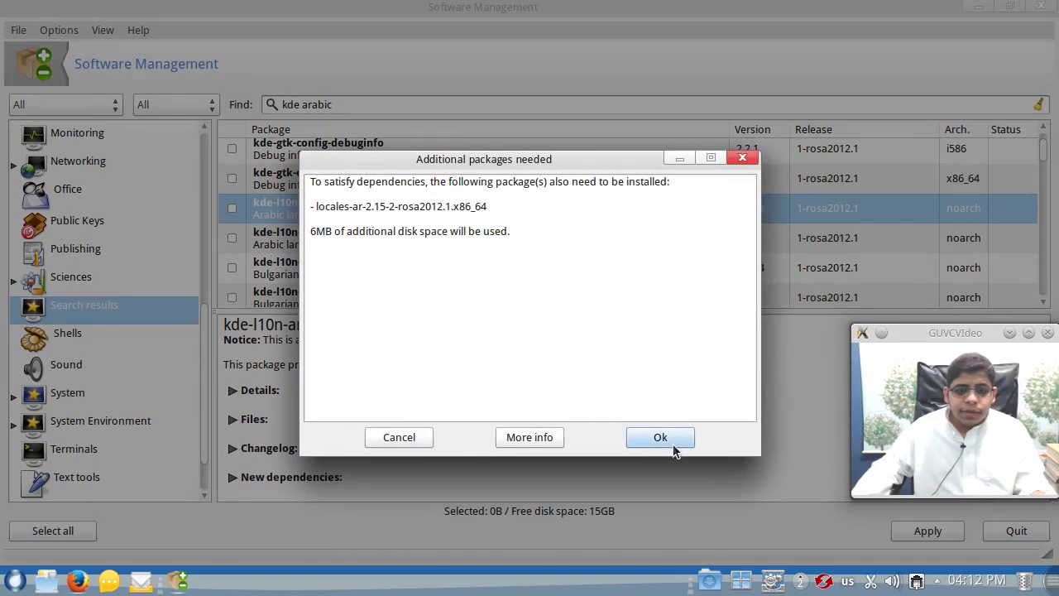
{"action": "left_click", "coordinate": [673, 442]}
{"action": "left_click", "coordinate": [928, 531]}
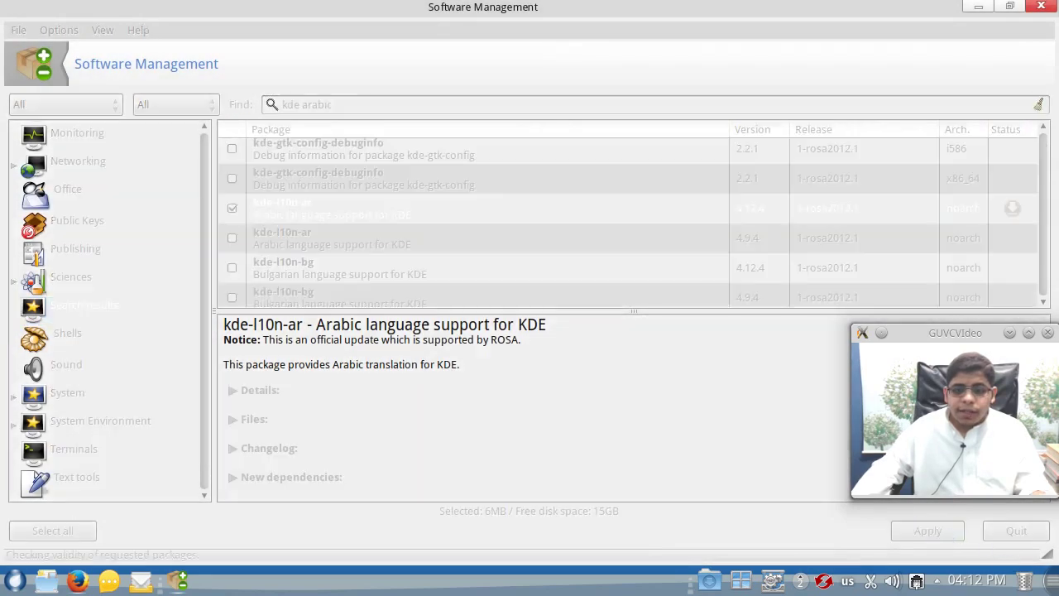
{"action": "left_click", "coordinate": [627, 430]}
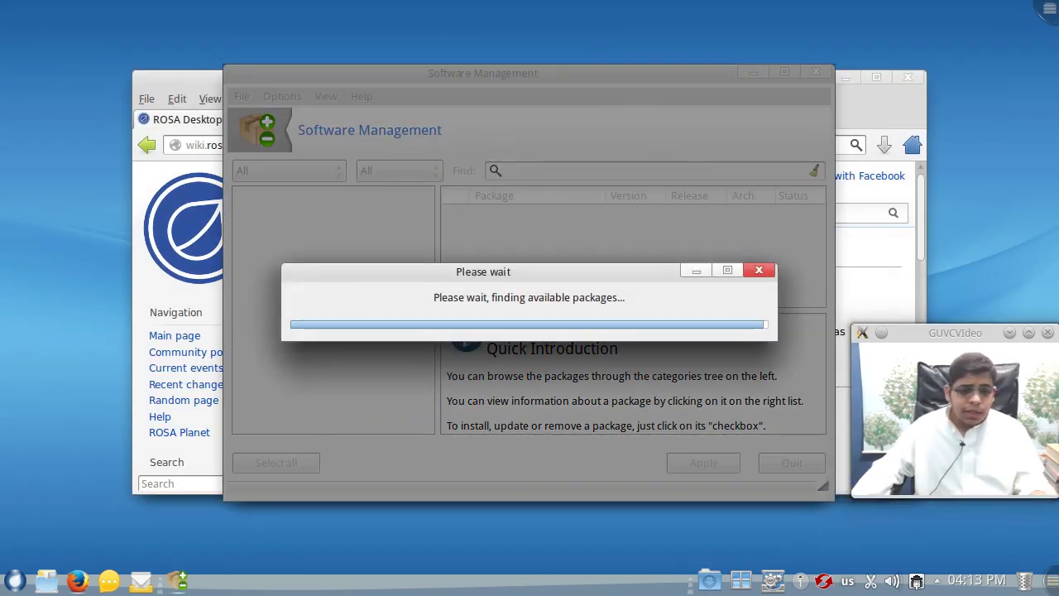
- Launch the regional settings tool from the launcher and dismiss its language choice dialog
{"action": "left_click", "coordinate": [14, 579]}
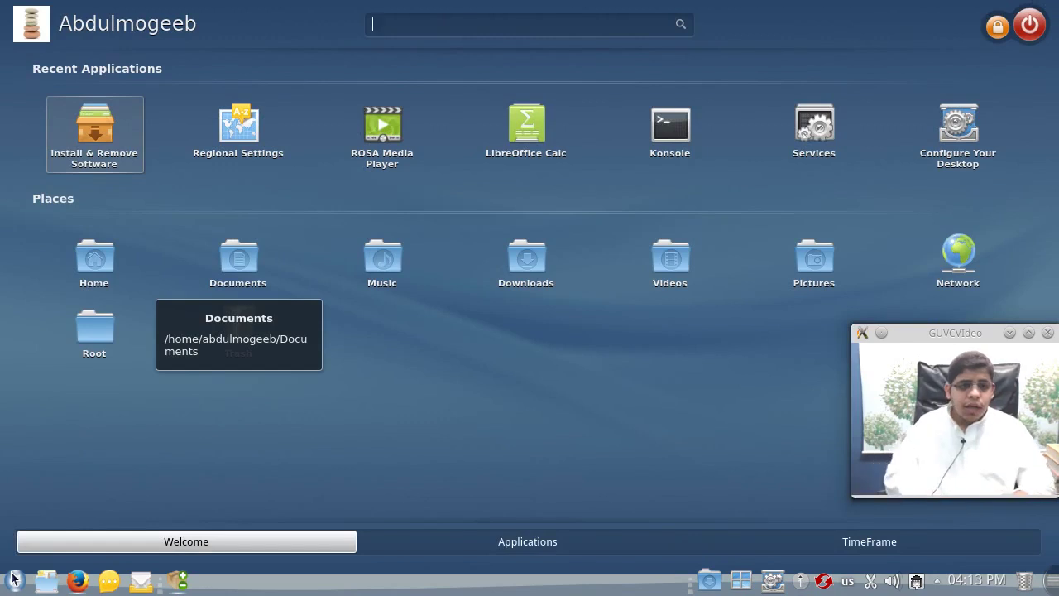
{"action": "left_click", "coordinate": [224, 128]}
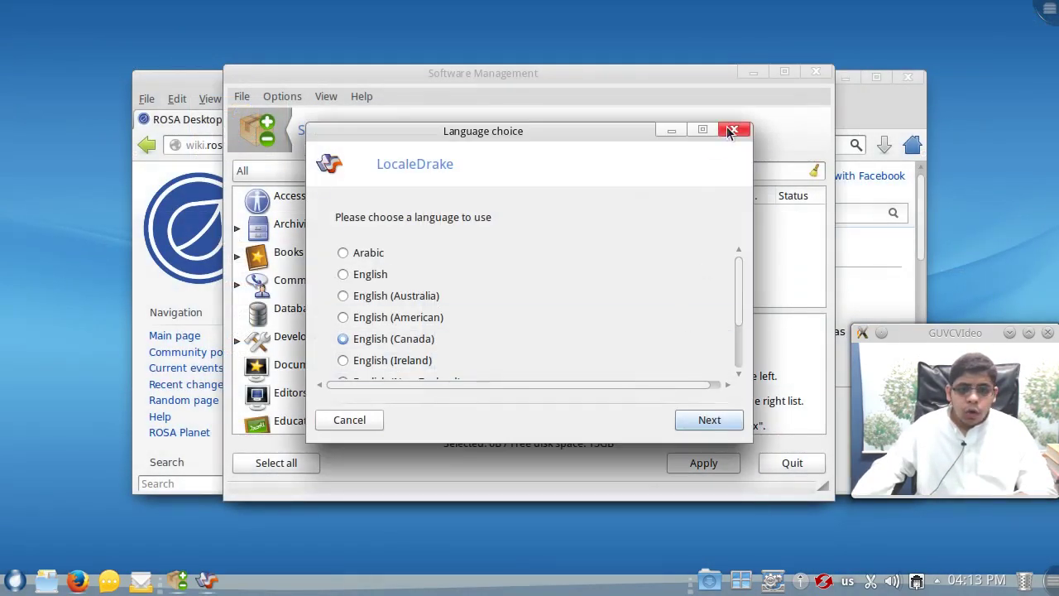
{"action": "left_click", "coordinate": [735, 129]}
- Open Country/Region & Language via a 'langu' search and add Arabic to Preferred Languages
{"action": "left_click", "coordinate": [14, 581]}
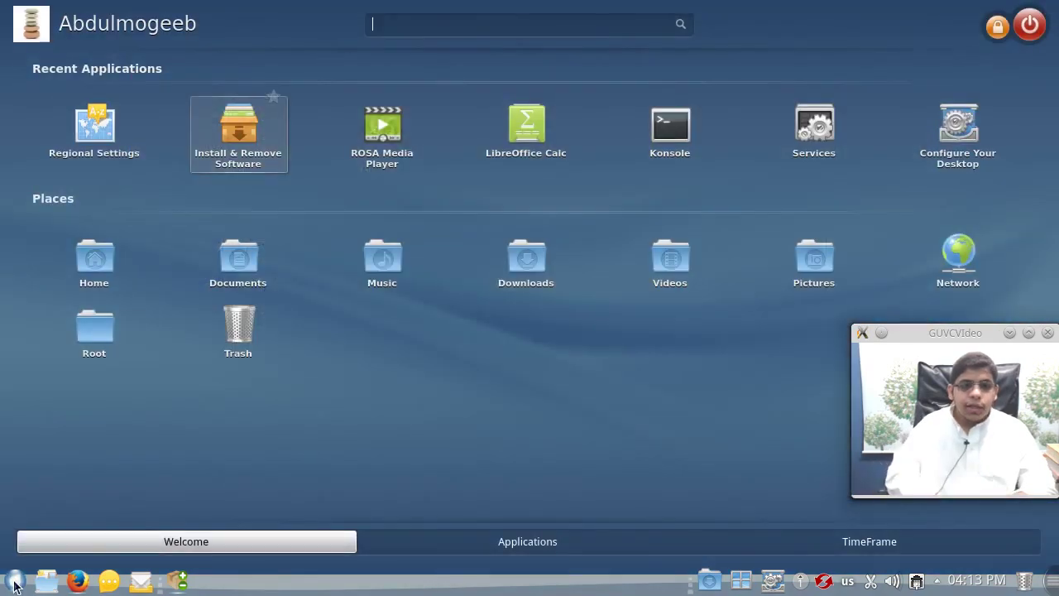
{"action": "type", "text": "langu"}
{"action": "left_click", "coordinate": [104, 165]}
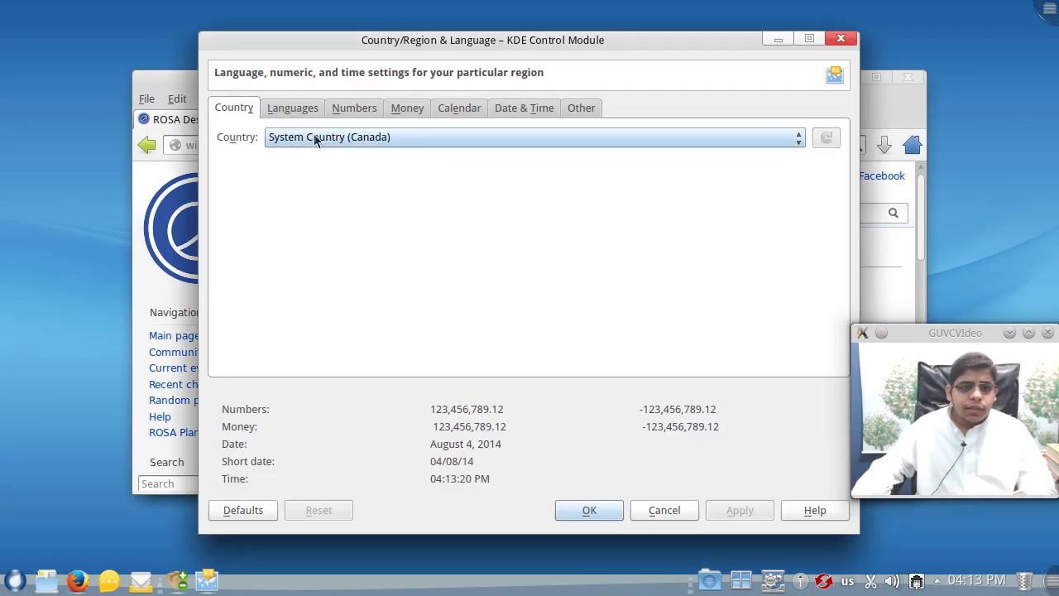
{"action": "left_click", "coordinate": [292, 107]}
{"action": "left_click", "coordinate": [281, 167]}
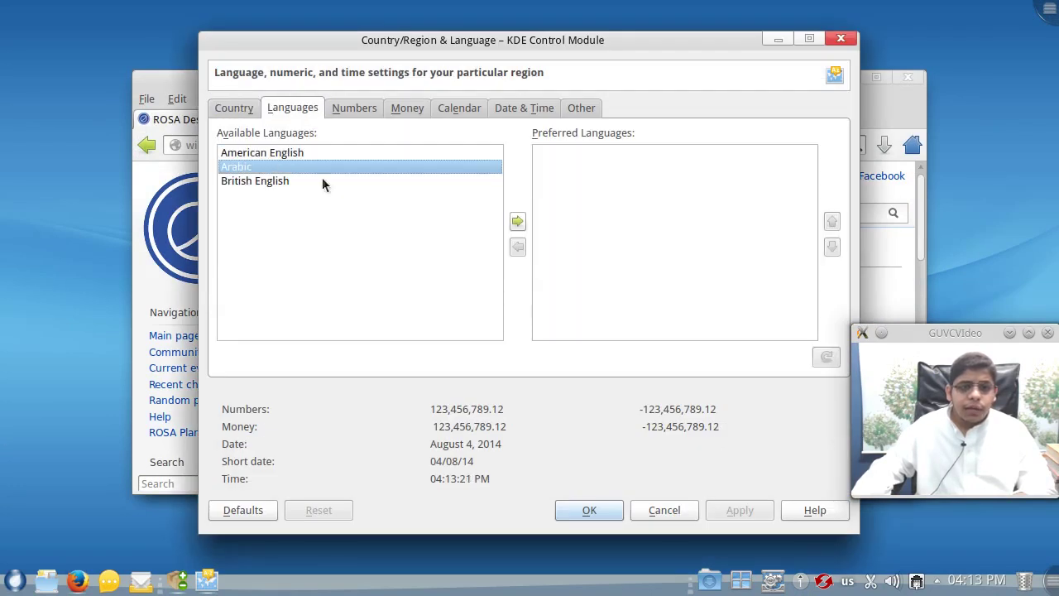
{"action": "left_click", "coordinate": [517, 222]}
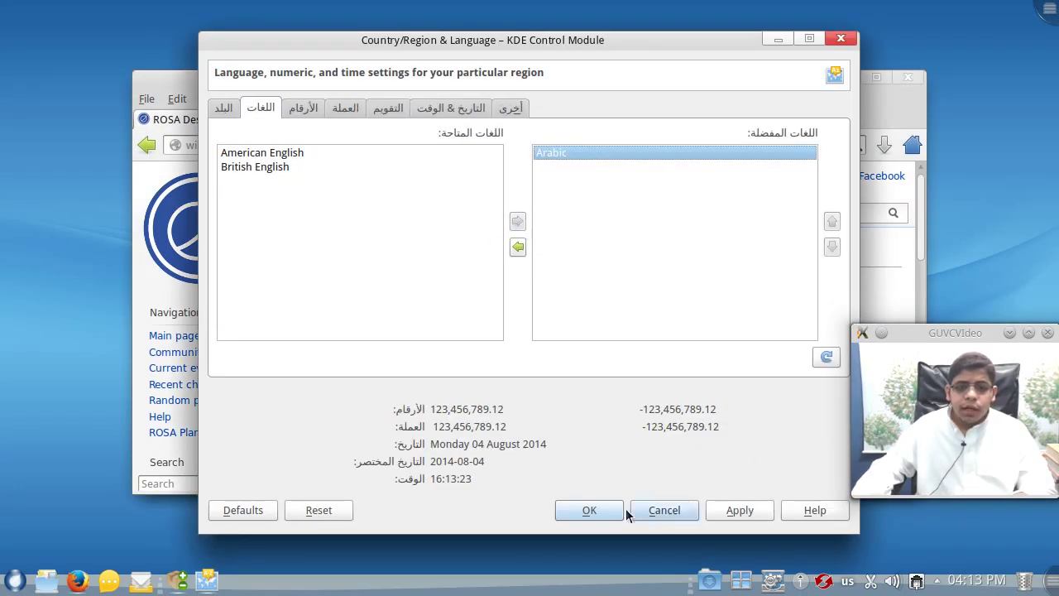
- Apply Arabic as the interface language, acknowledge the notice, and log out
{"action": "left_click", "coordinate": [727, 510]}
{"action": "left_click", "coordinate": [682, 330]}
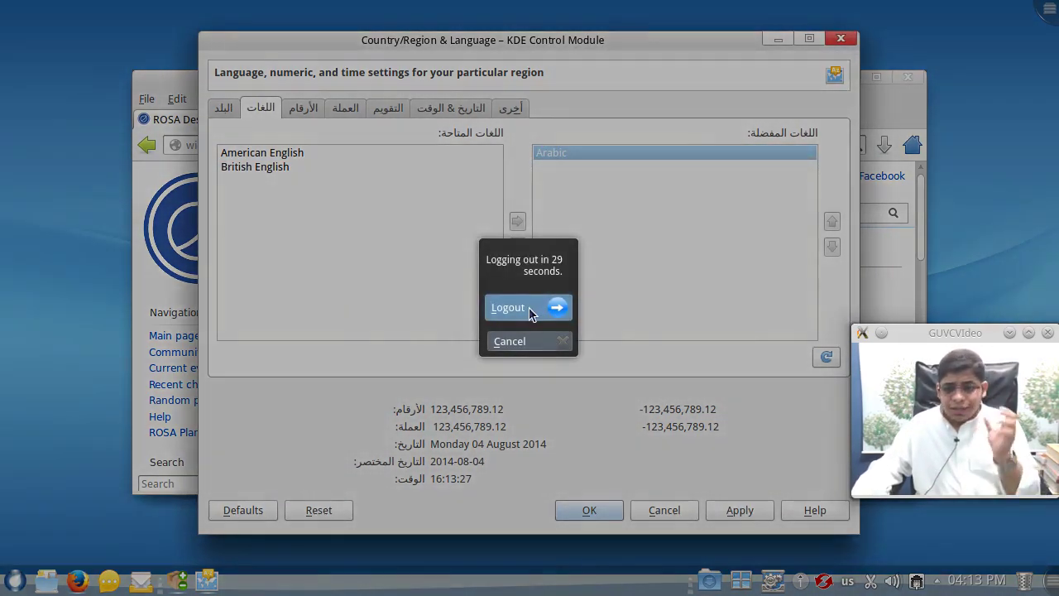
{"action": "left_click", "coordinate": [529, 307]}
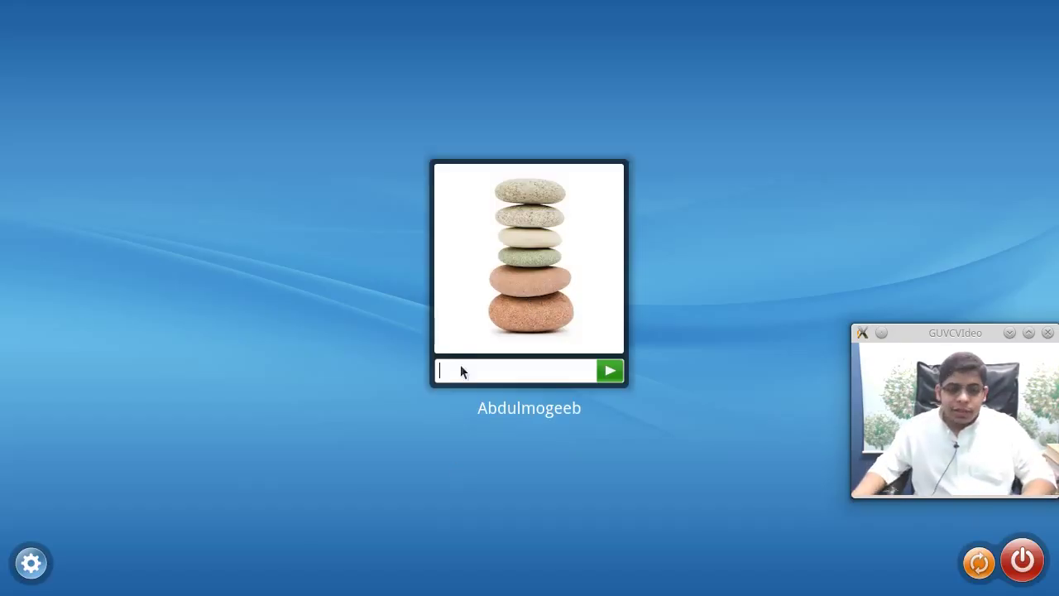
- Log back in with the account password and keep the old folder names
{"action": "type", "text": "***"}
{"action": "key", "text": "Return"}
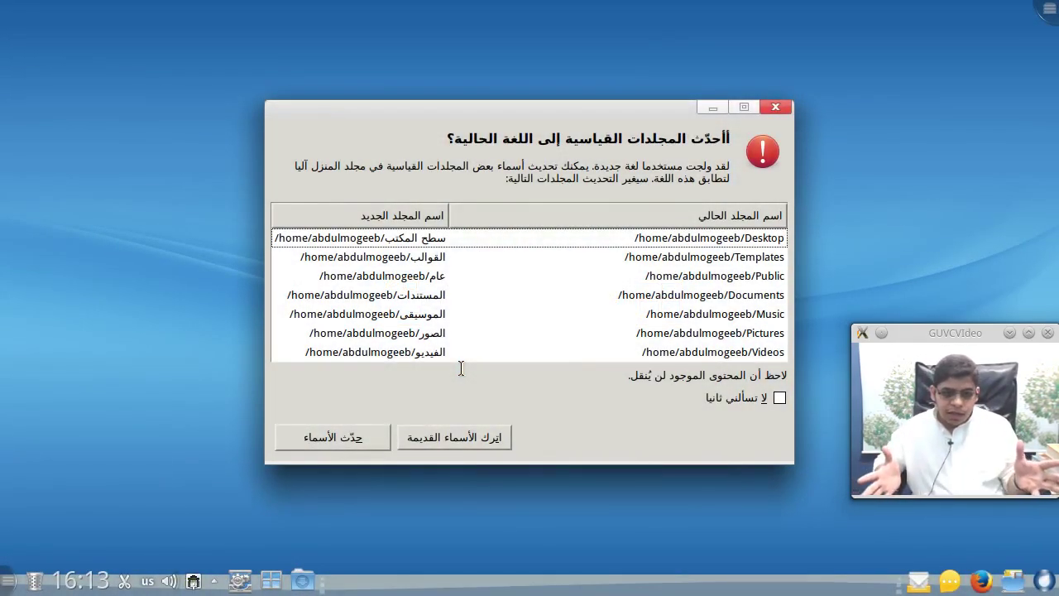
{"action": "left_click", "coordinate": [420, 444]}
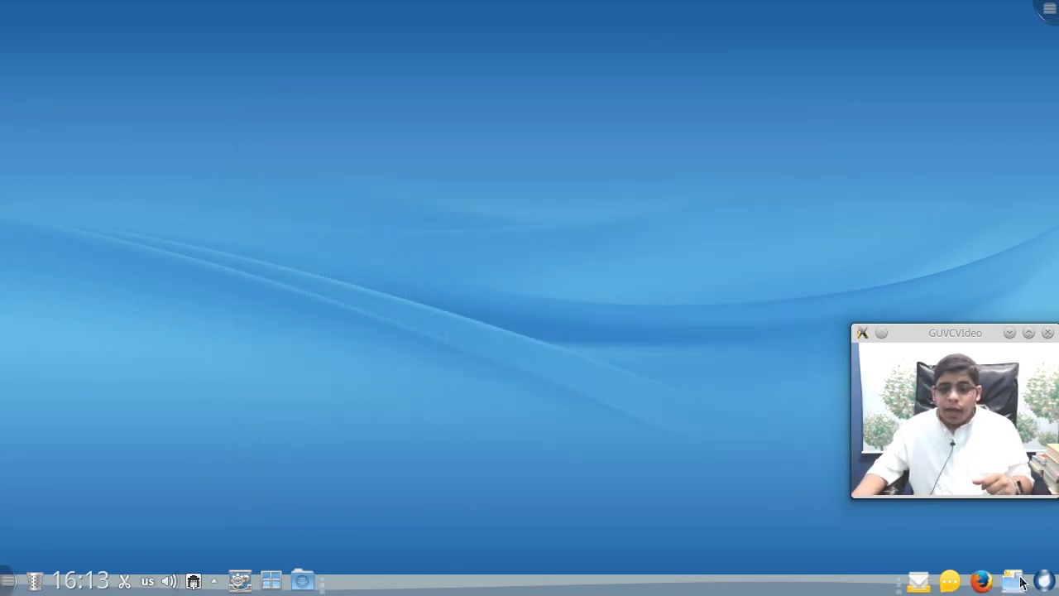
- Check the home folders in Dolphin, then close the file manager window
{"action": "left_click", "coordinate": [1018, 583]}
{"action": "left_click_drag", "start_coordinate": [572, 72], "coordinate": [412, 52]}
{"action": "left_click", "coordinate": [667, 55]}
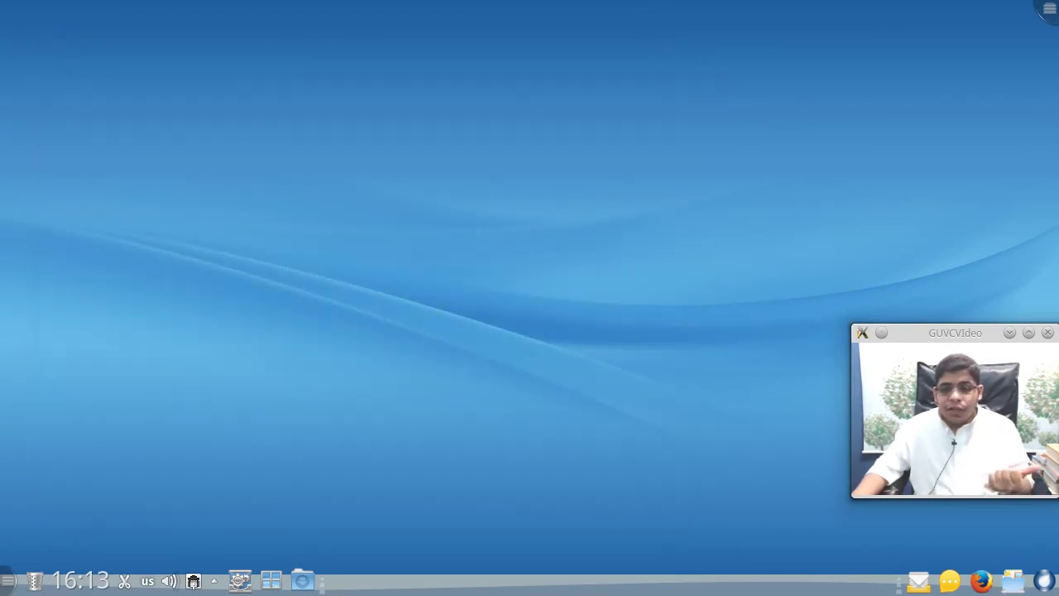
{"action": "left_click_drag", "start_coordinate": [984, 332], "coordinate": [960, 39]}
- Launch Firefox and maximize its window over the ROSA Desktop Fresh R2 wiki page
{"action": "left_click", "coordinate": [989, 581]}
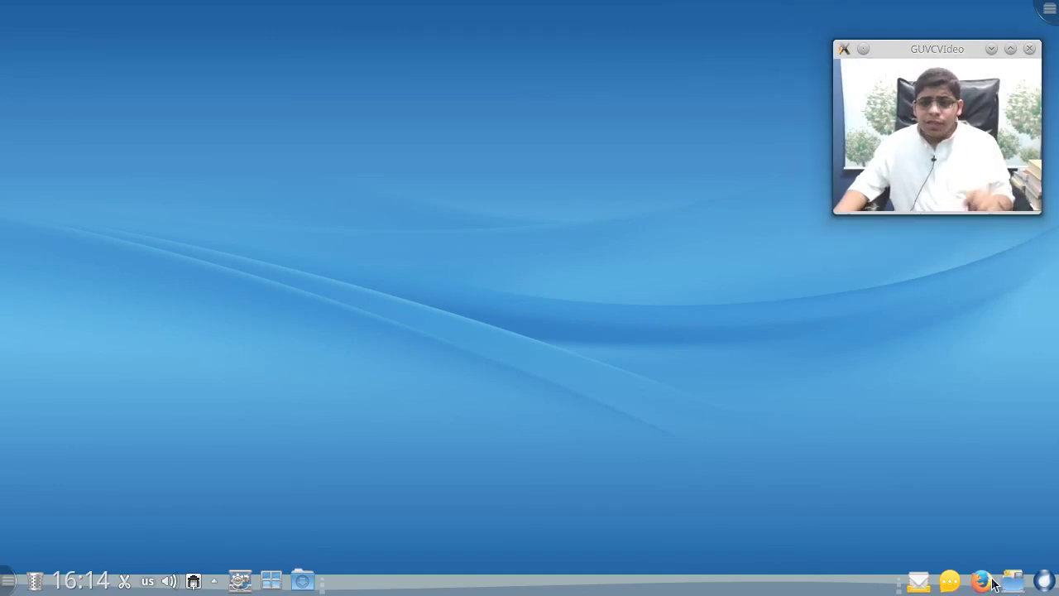
{"action": "double_click", "coordinate": [444, 78]}
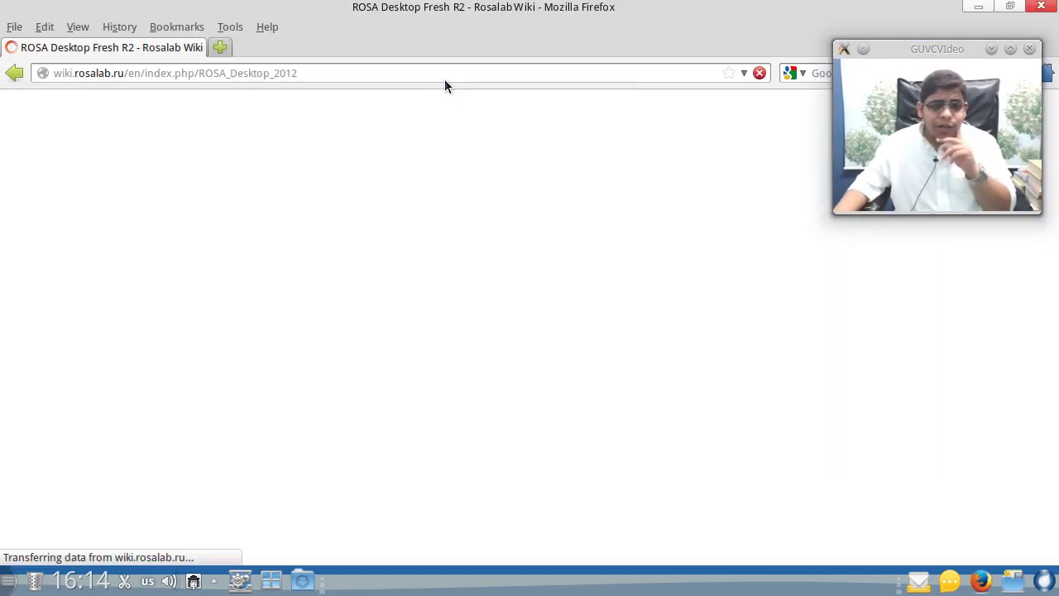
{"action": "left_click", "coordinate": [435, 73]}
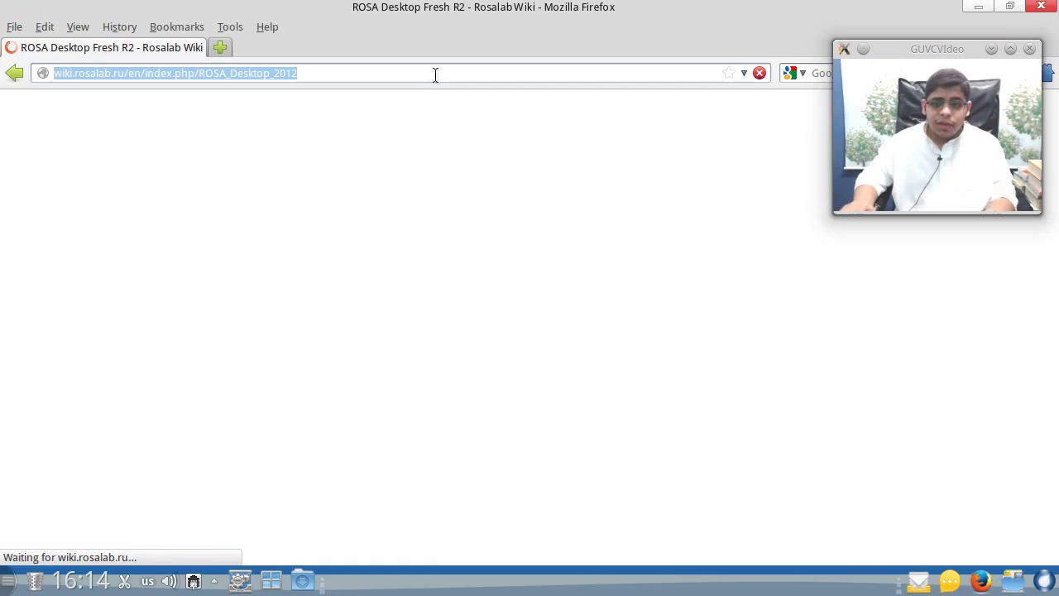
{"action": "left_click_drag", "start_coordinate": [929, 52], "coordinate": [914, 135]}
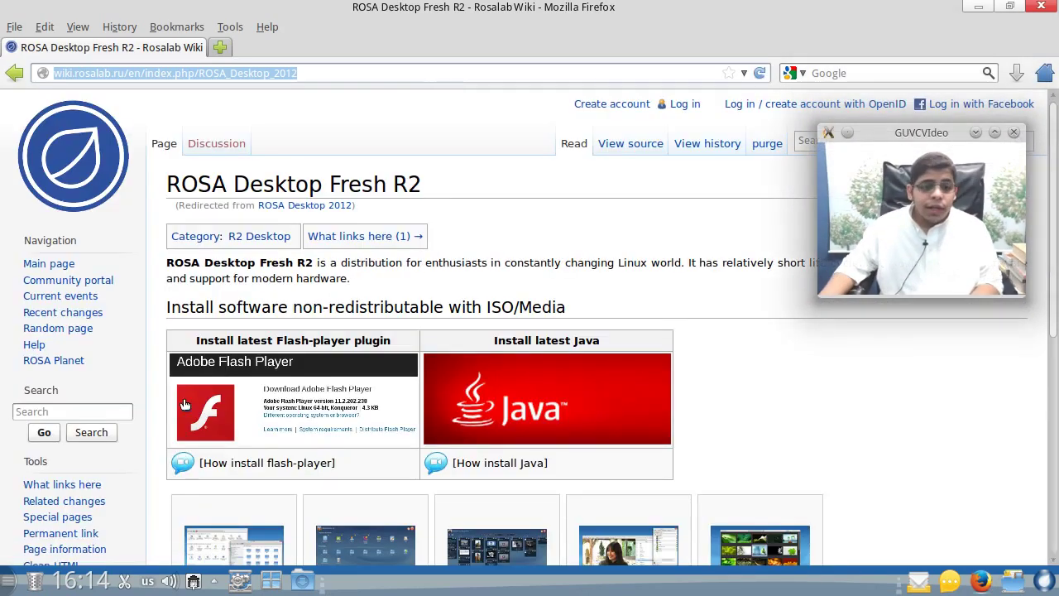
{"action": "scroll", "coordinate": [185, 404], "scroll_direction": "down", "scroll_amount": 1}
{"action": "scroll", "coordinate": [186, 404], "scroll_direction": "up", "scroll_amount": 1}
{"action": "scroll", "coordinate": [185, 404], "scroll_direction": "down", "scroll_amount": 5}
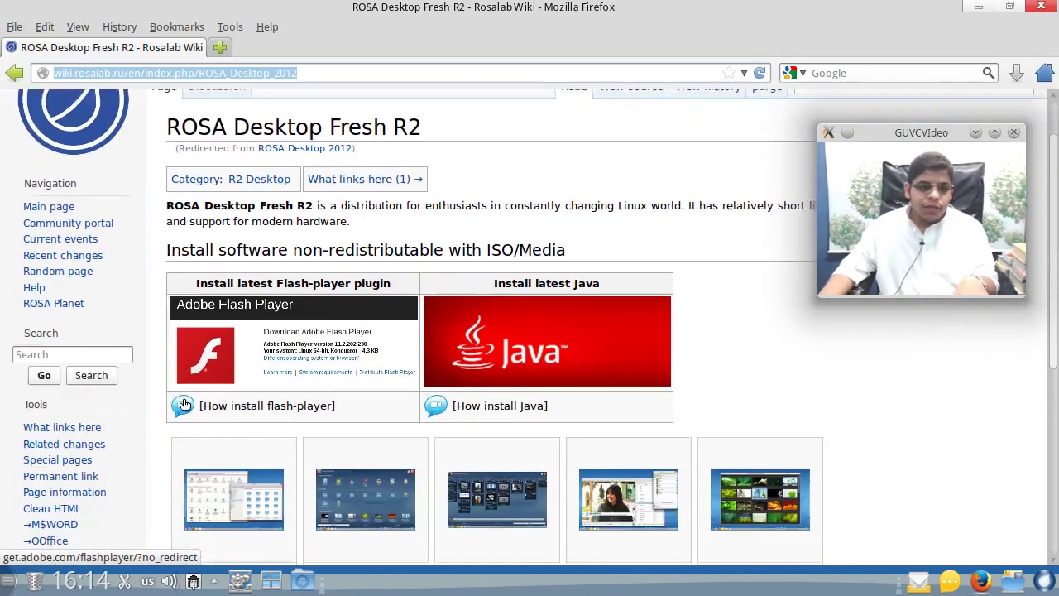
{"action": "scroll", "coordinate": [185, 401], "scroll_direction": "up", "scroll_amount": 3}
{"action": "scroll", "coordinate": [184, 397], "scroll_direction": "up", "scroll_amount": 2}
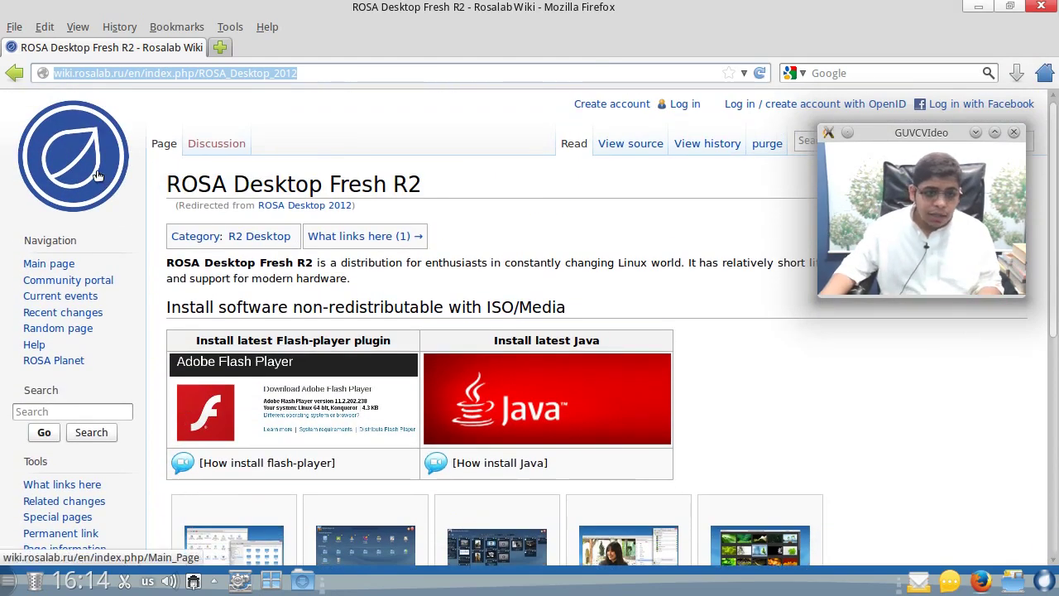
- Load rosalab.ru from the address bar
{"action": "left_click", "coordinate": [292, 69]}
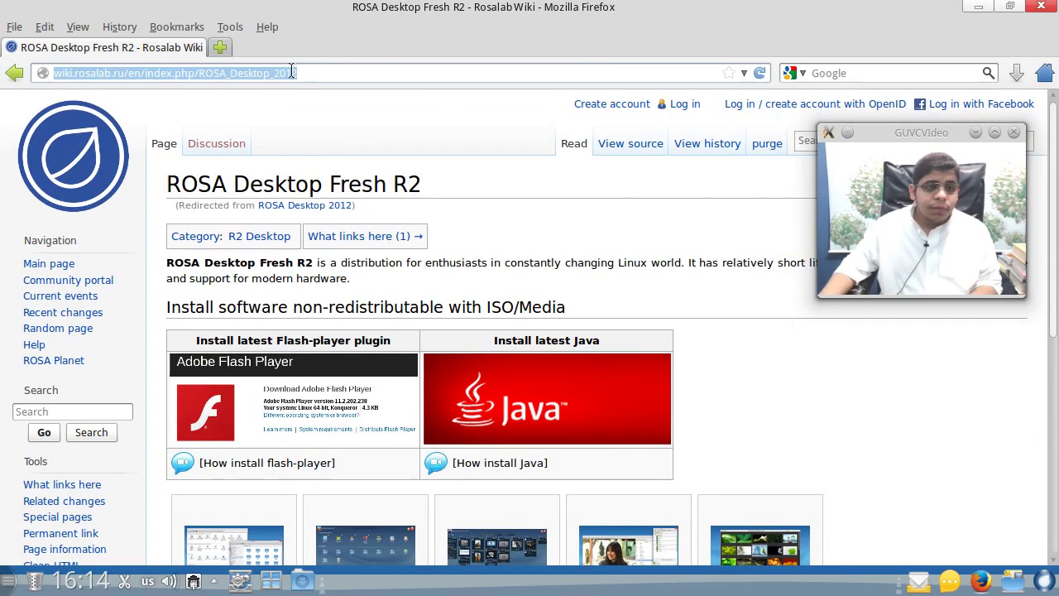
{"action": "type", "text": "rosalab"}
{"action": "key", "text": "BackSpace"}
{"action": "type", "text": "ab.ru"}
{"action": "key", "text": "Return"}
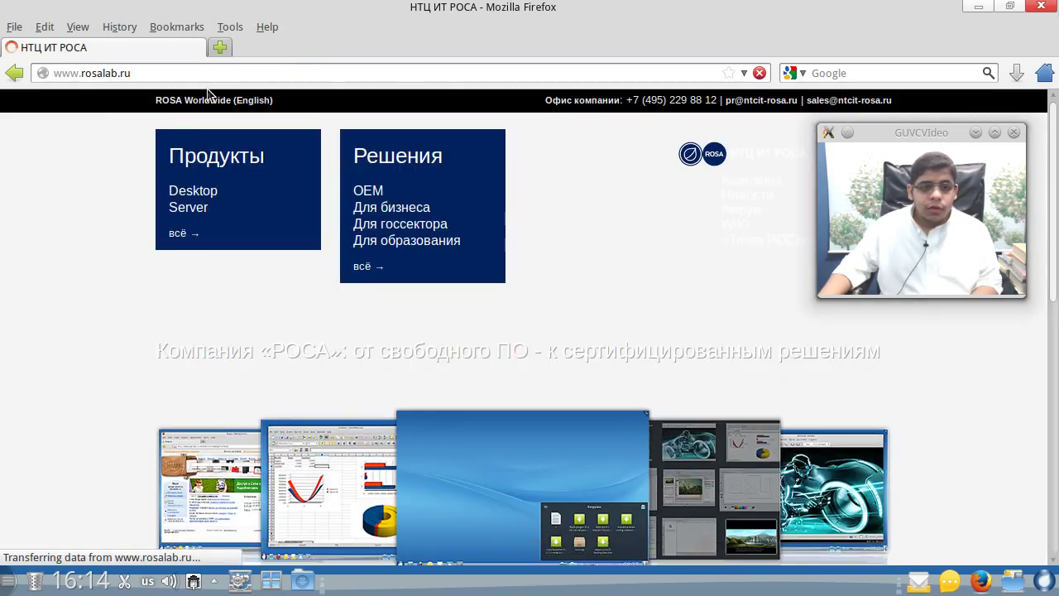
- Browse from ROSA Worldwide (English) to the Desktop page and its ROSA Marathon 2012 download
{"action": "left_click", "coordinate": [209, 98]}
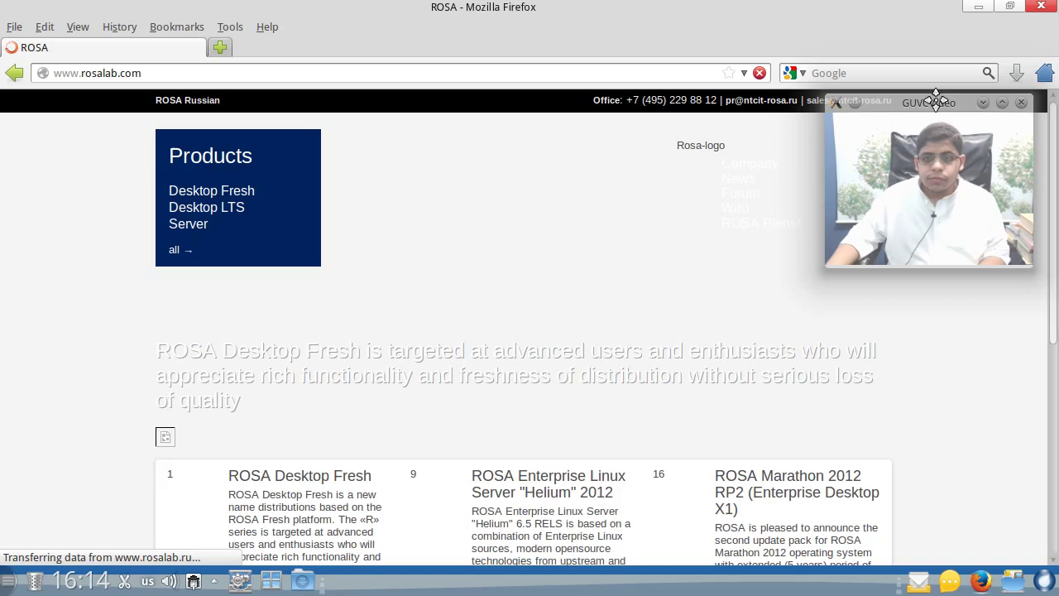
{"action": "scroll", "coordinate": [538, 324], "scroll_direction": "down", "scroll_amount": 10}
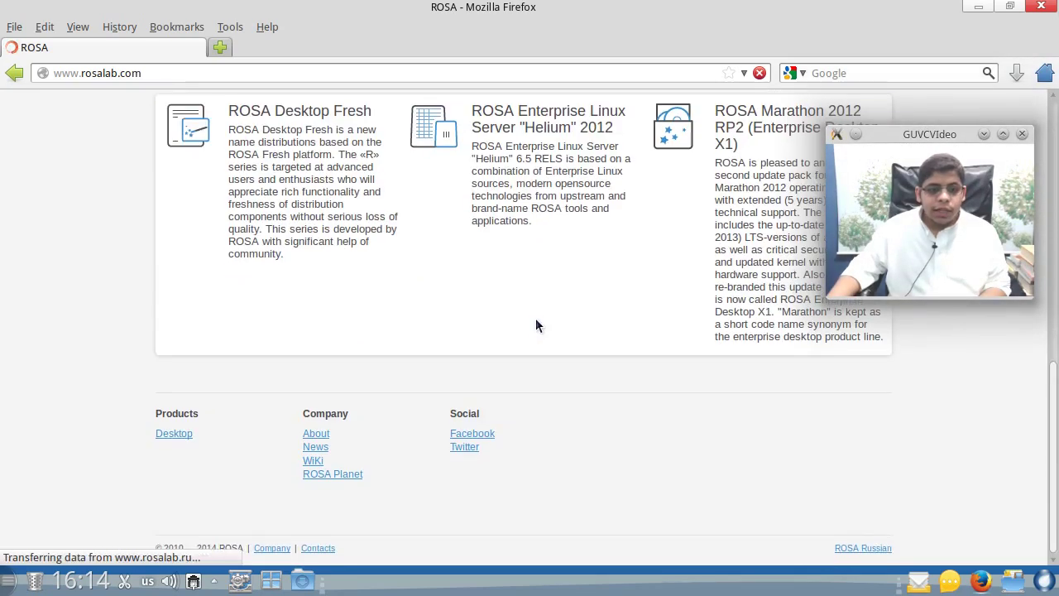
{"action": "scroll", "coordinate": [536, 325], "scroll_direction": "up", "scroll_amount": 4}
{"action": "scroll", "coordinate": [530, 340], "scroll_direction": "down", "scroll_amount": 4}
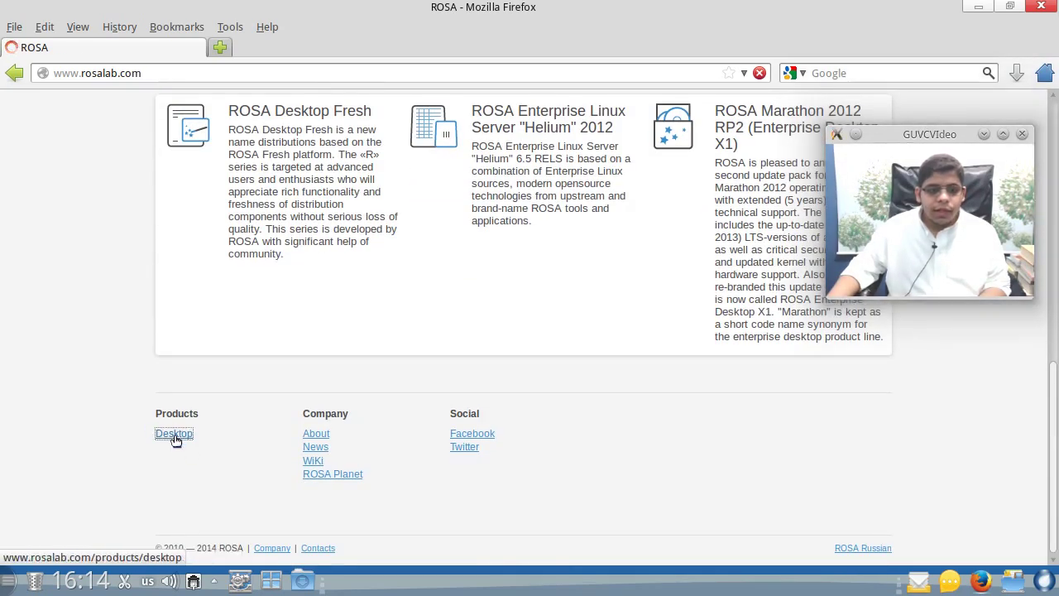
{"action": "left_click", "coordinate": [174, 436]}
{"action": "scroll", "coordinate": [472, 361], "scroll_direction": "down", "scroll_amount": 4}
{"action": "left_click", "coordinate": [469, 158]}
{"action": "scroll", "coordinate": [496, 166], "scroll_direction": "down", "scroll_amount": 3}
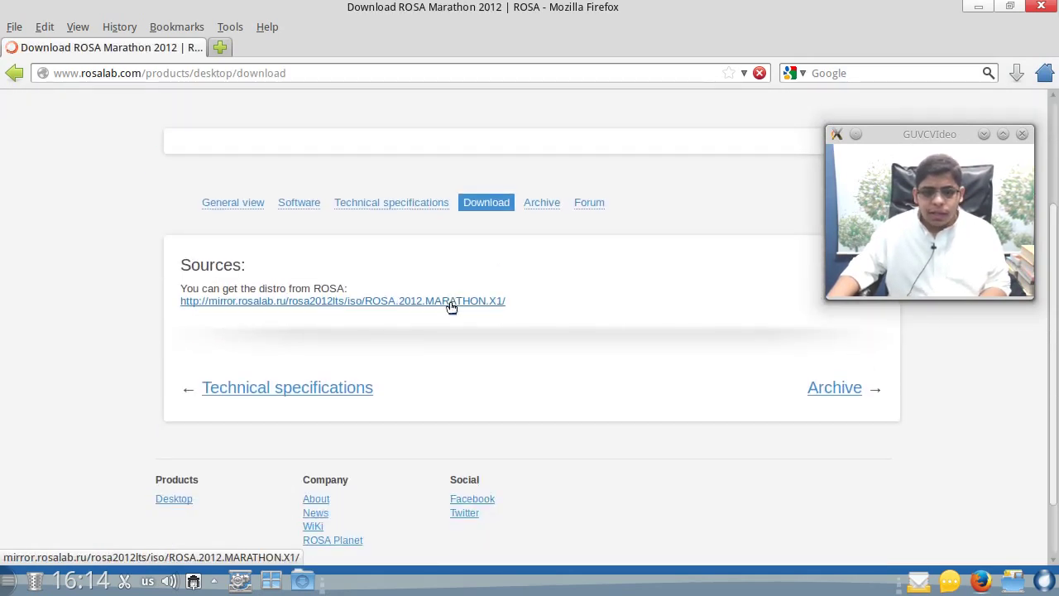
{"action": "scroll", "coordinate": [398, 381], "scroll_direction": "down", "scroll_amount": 2}
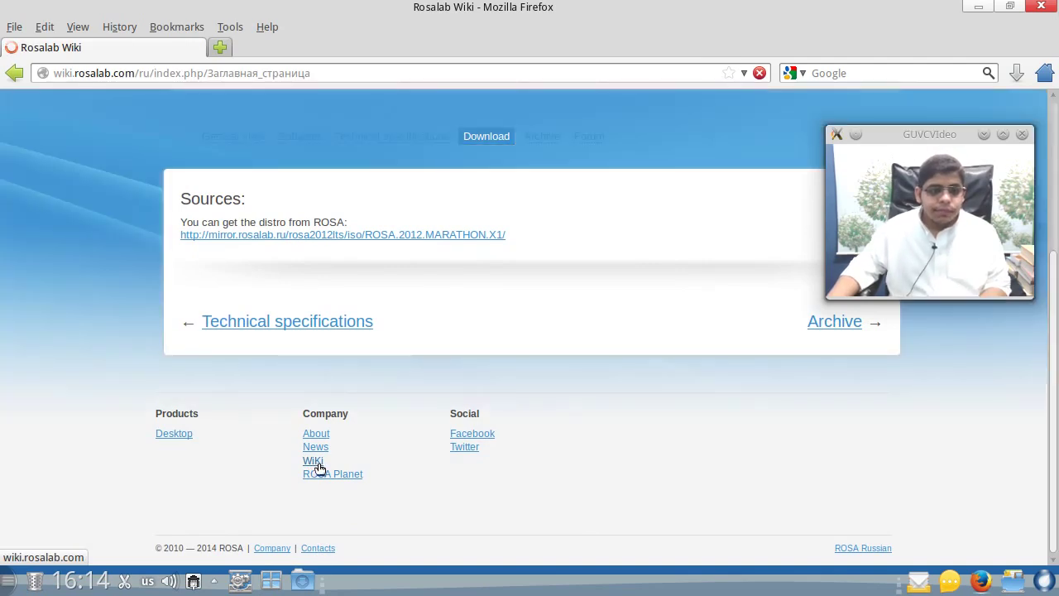
- Switch the wiki to English, view the ROSA Desktop.Fresh R3 article, then go back
{"action": "scroll", "coordinate": [369, 343], "scroll_direction": "down", "scroll_amount": 8}
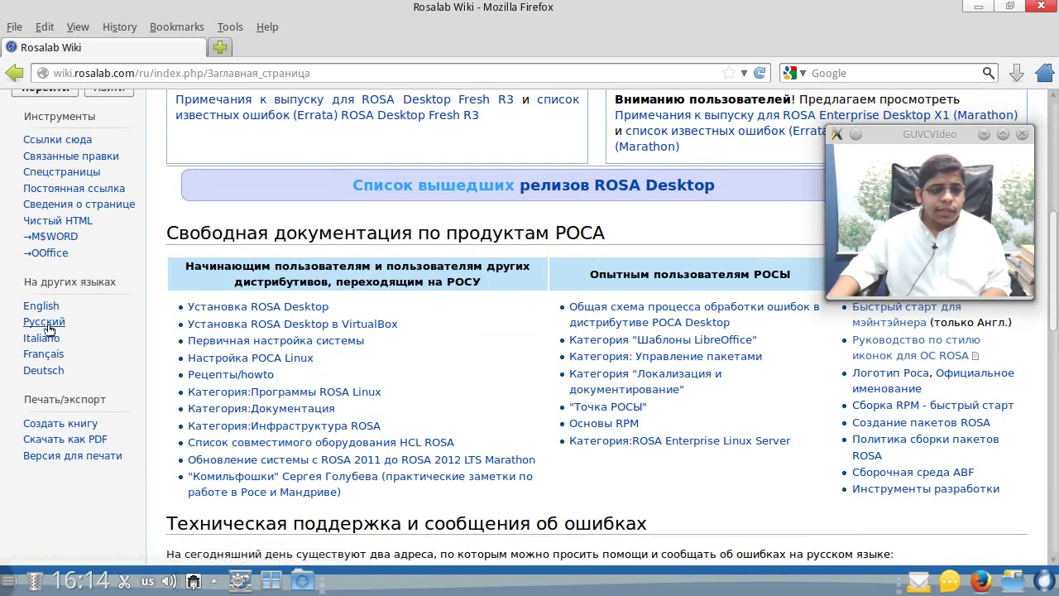
{"action": "left_click", "coordinate": [43, 307]}
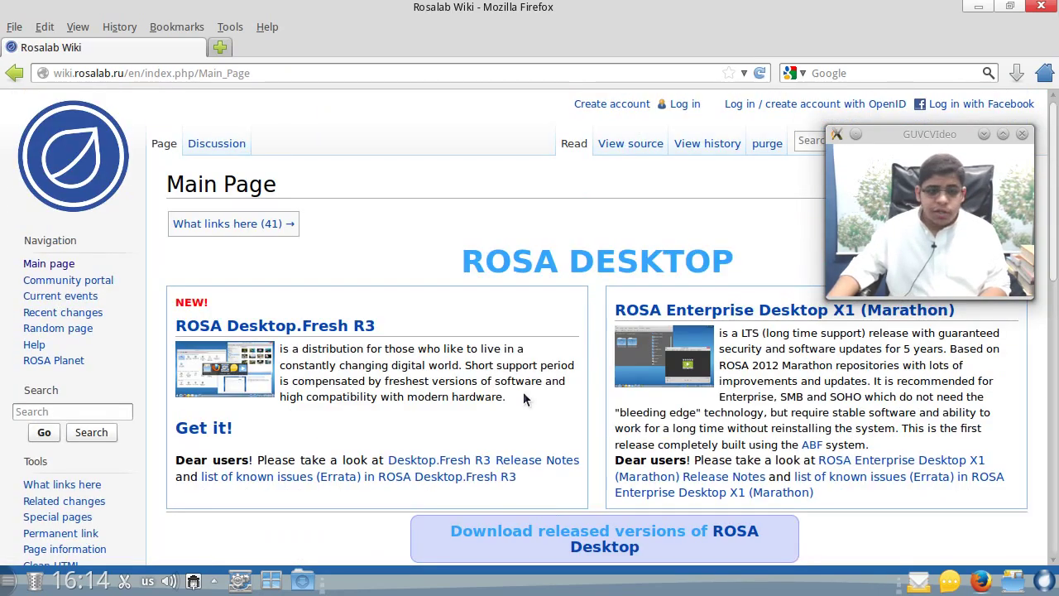
{"action": "left_click", "coordinate": [279, 329]}
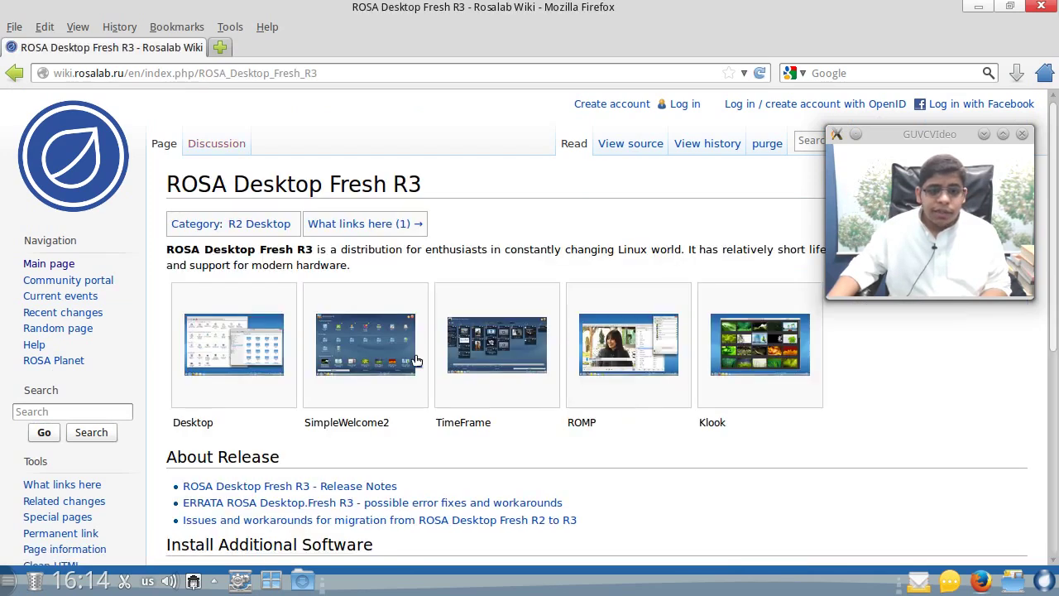
{"action": "scroll", "coordinate": [418, 361], "scroll_direction": "down", "scroll_amount": 5}
{"action": "scroll", "coordinate": [416, 361], "scroll_direction": "up", "scroll_amount": 5}
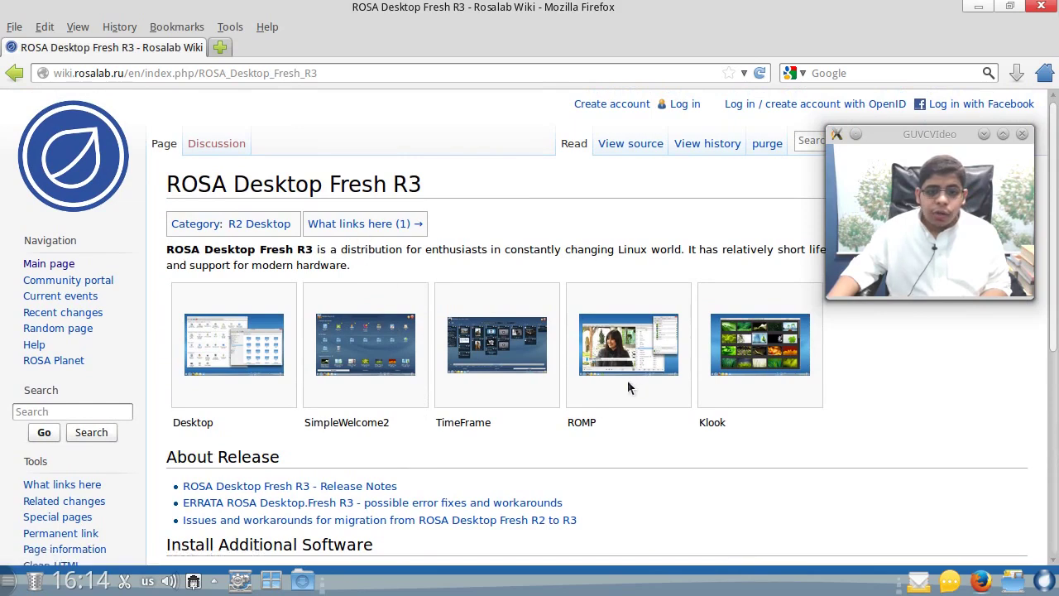
{"action": "key", "text": "alt+Left"}
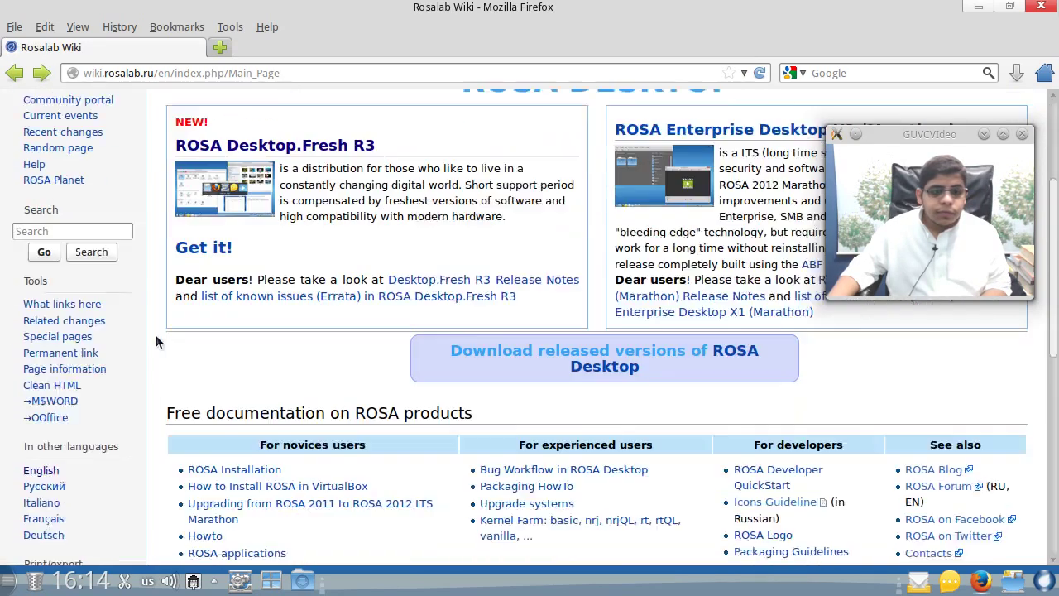
- Open the released ROSA Desktop versions list at Fresh R3, then return to Main Page
{"action": "scroll", "coordinate": [156, 335], "scroll_direction": "down", "scroll_amount": 1}
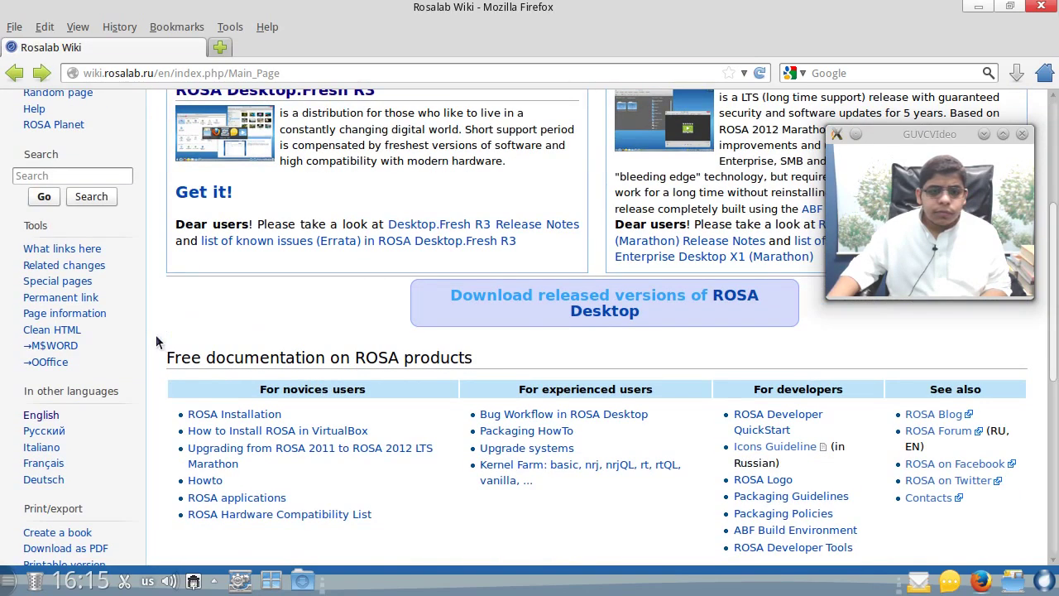
{"action": "left_click", "coordinate": [599, 315]}
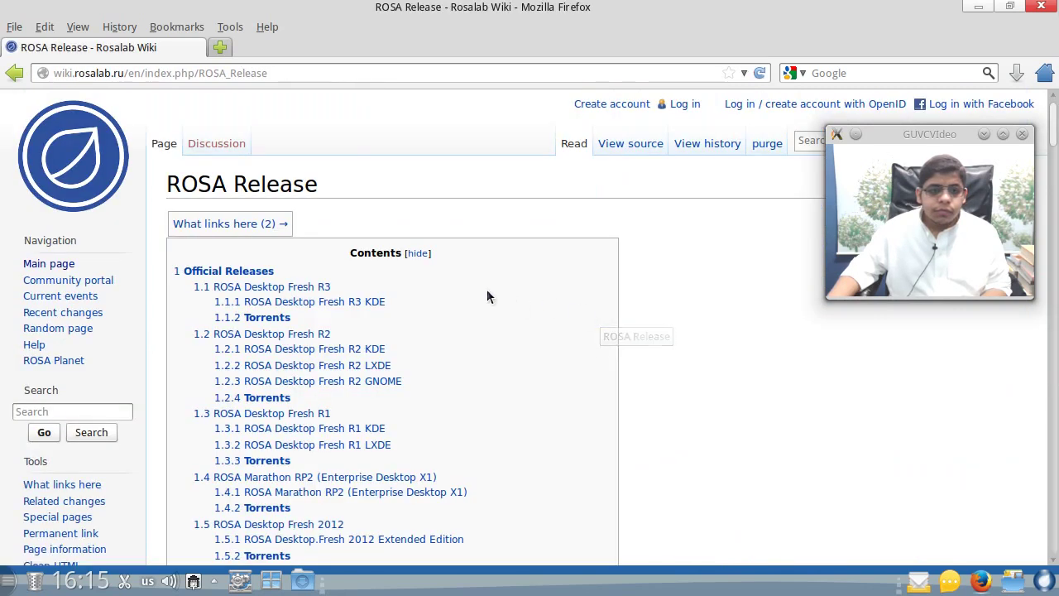
{"action": "left_click", "coordinate": [288, 287]}
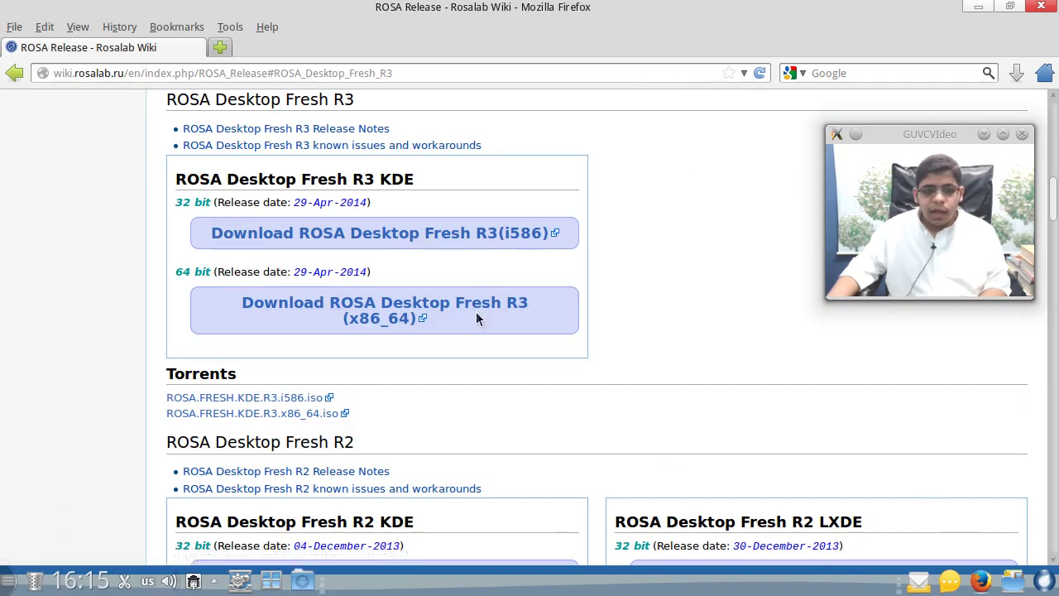
{"action": "scroll", "coordinate": [798, 487], "scroll_direction": "up", "scroll_amount": 10}
{"action": "scroll", "coordinate": [797, 486], "scroll_direction": "up", "scroll_amount": 4}
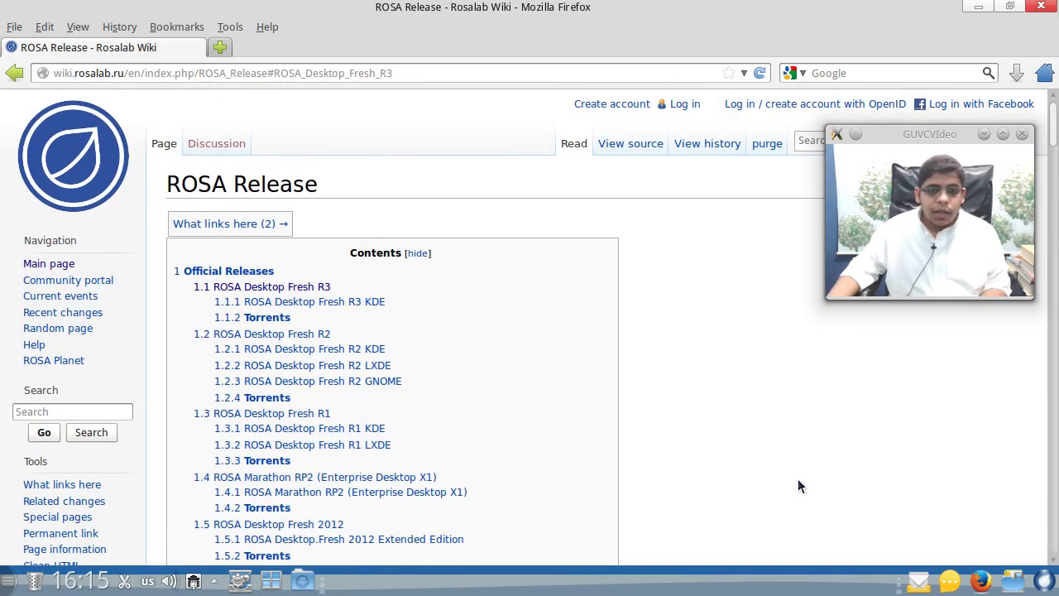
{"action": "left_click", "coordinate": [106, 122]}
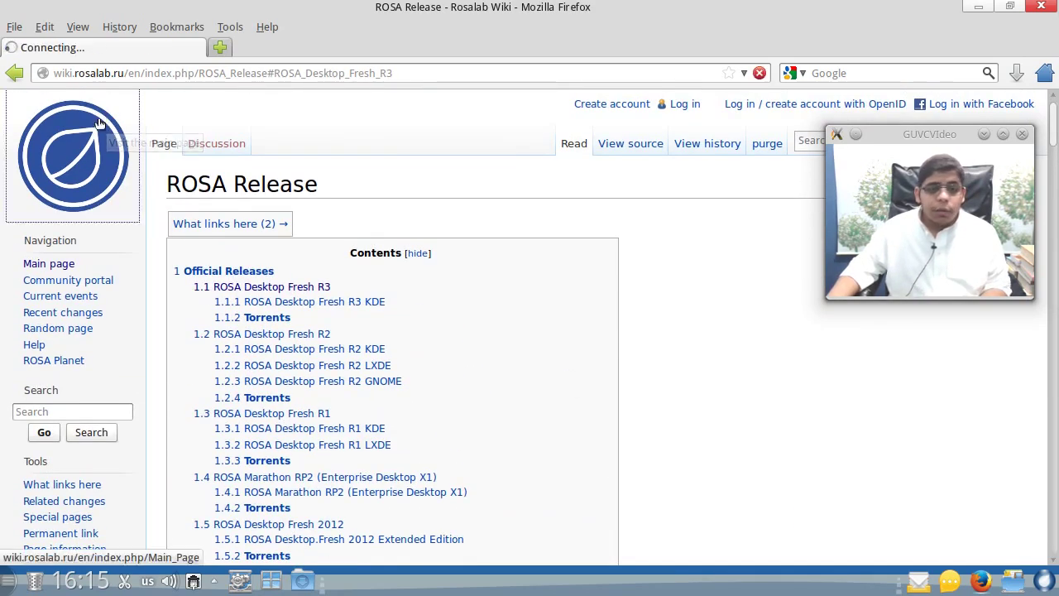